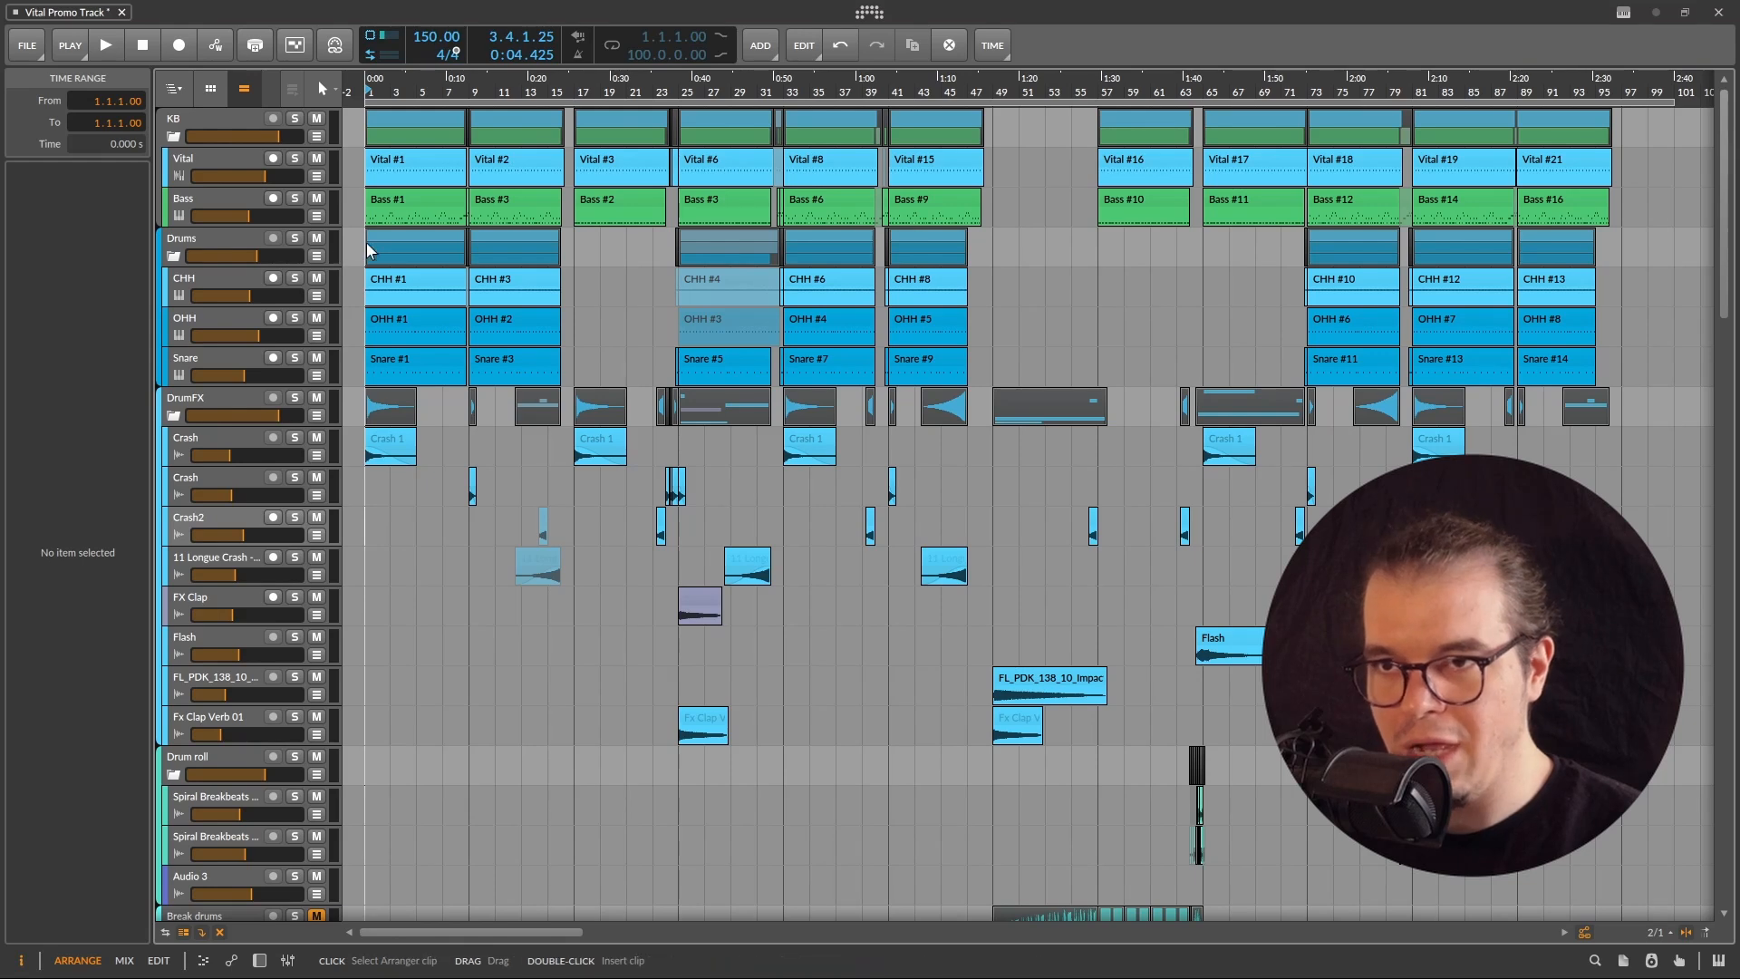
# - Mute the Bass #2 clip in the short fill at position 8.4
pyautogui.scroll(5, 366, 242)
pyautogui.scroll(4, 942, 287)
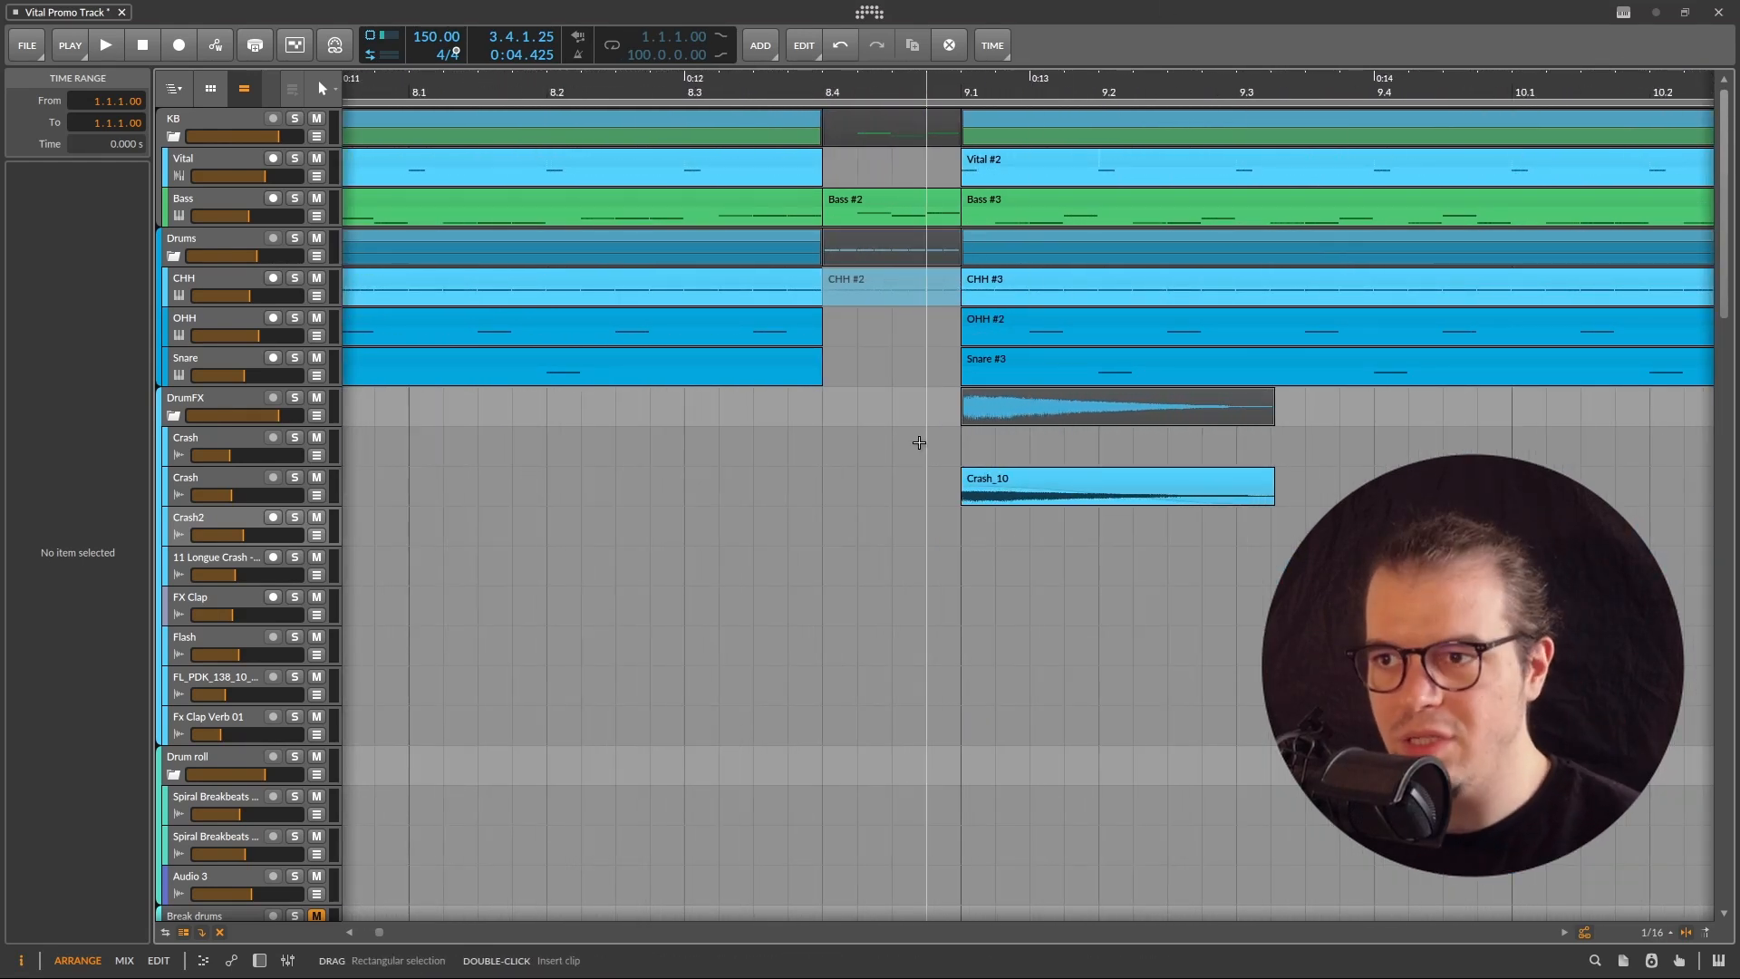
pyautogui.scroll(-4, 839, 483)
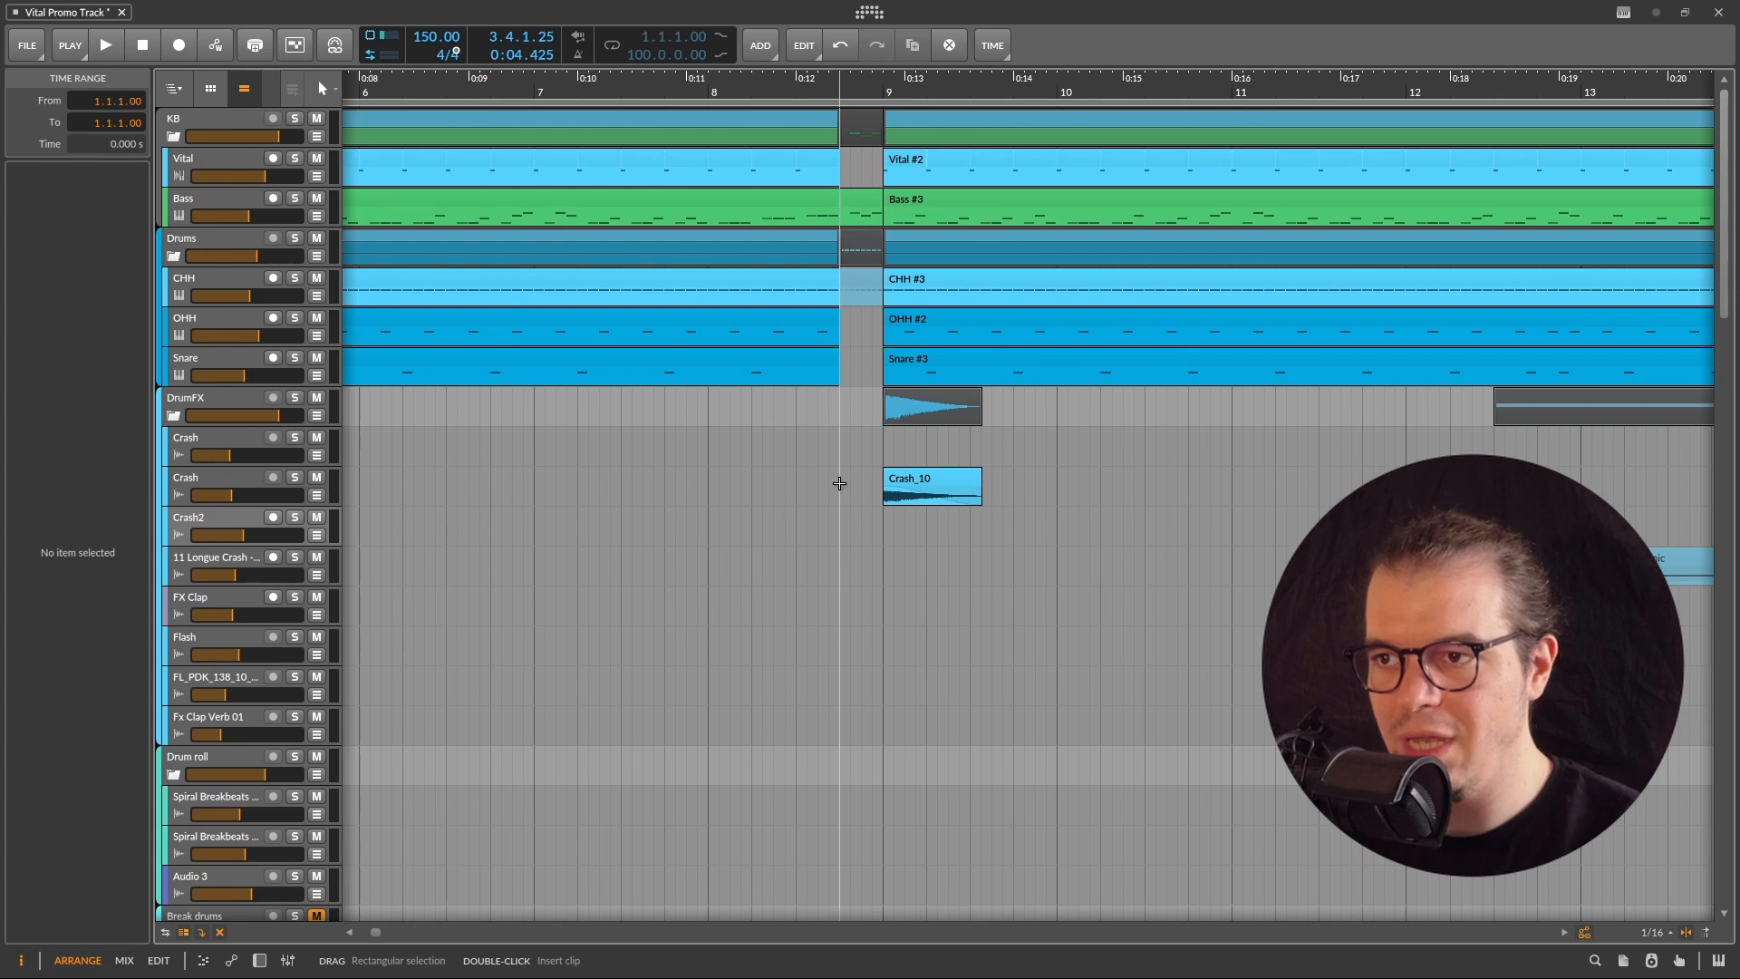
pyautogui.scroll(4, 811, 486)
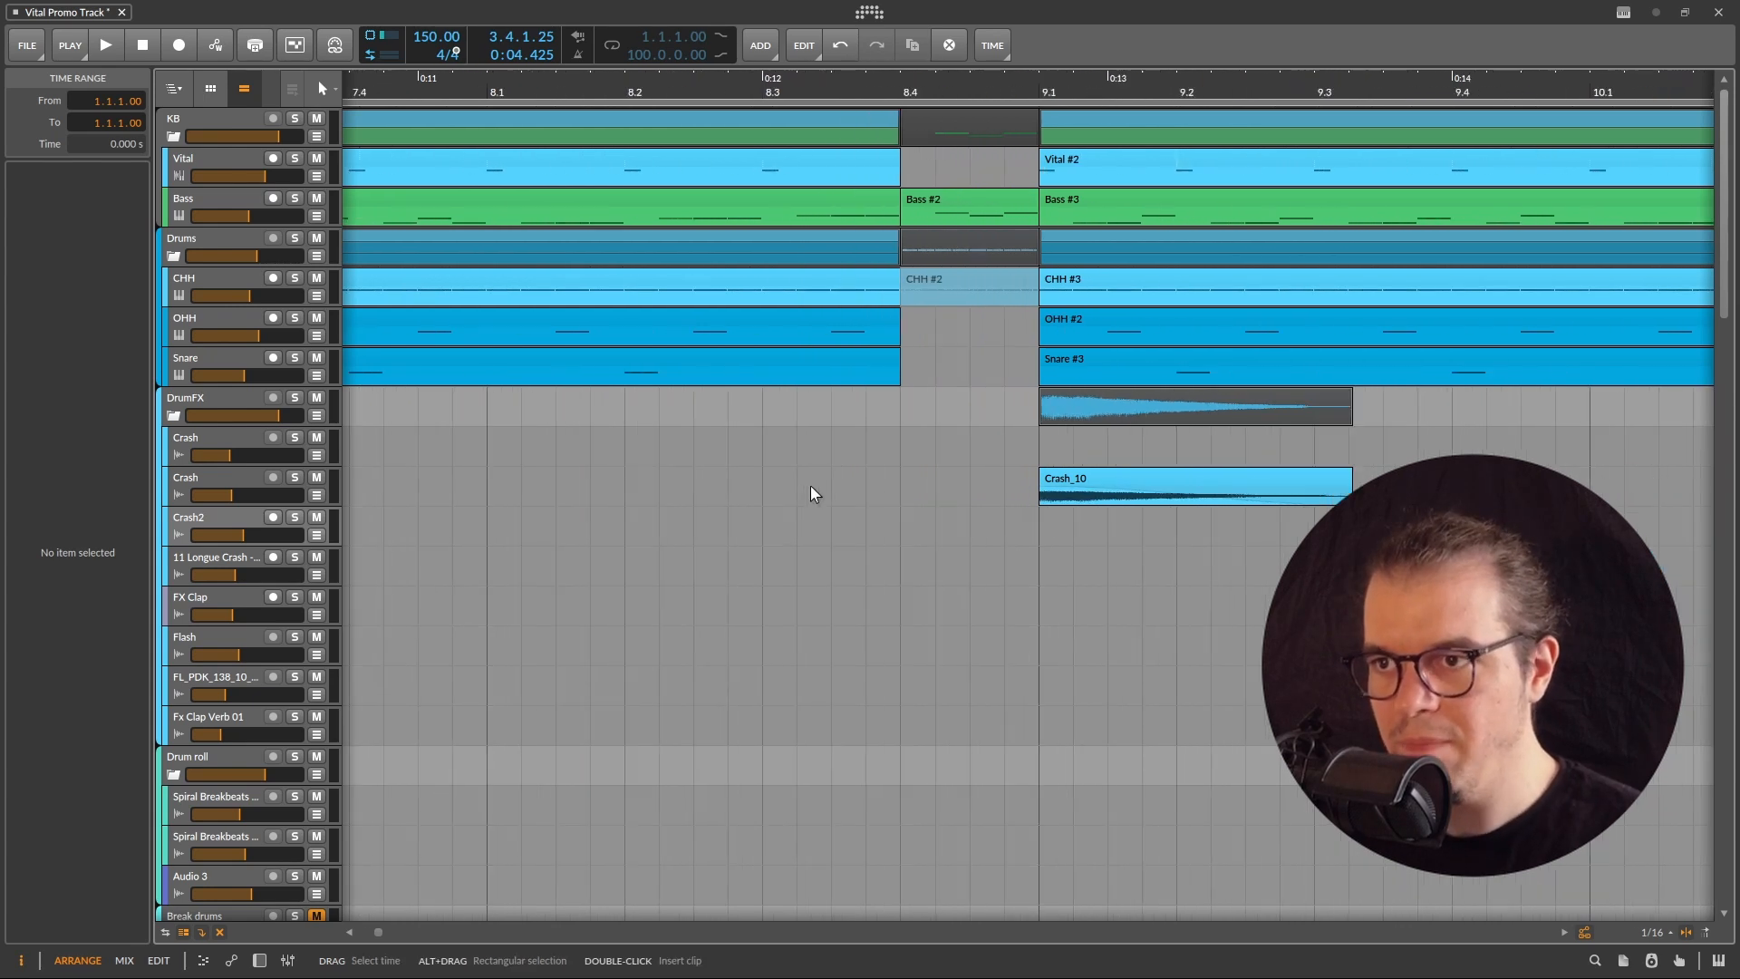
pyautogui.moveTo(897, 163)
pyautogui.mouseDown()
pyautogui.moveTo(1040, 163)
pyautogui.moveTo(900, 163)
pyautogui.mouseUp()
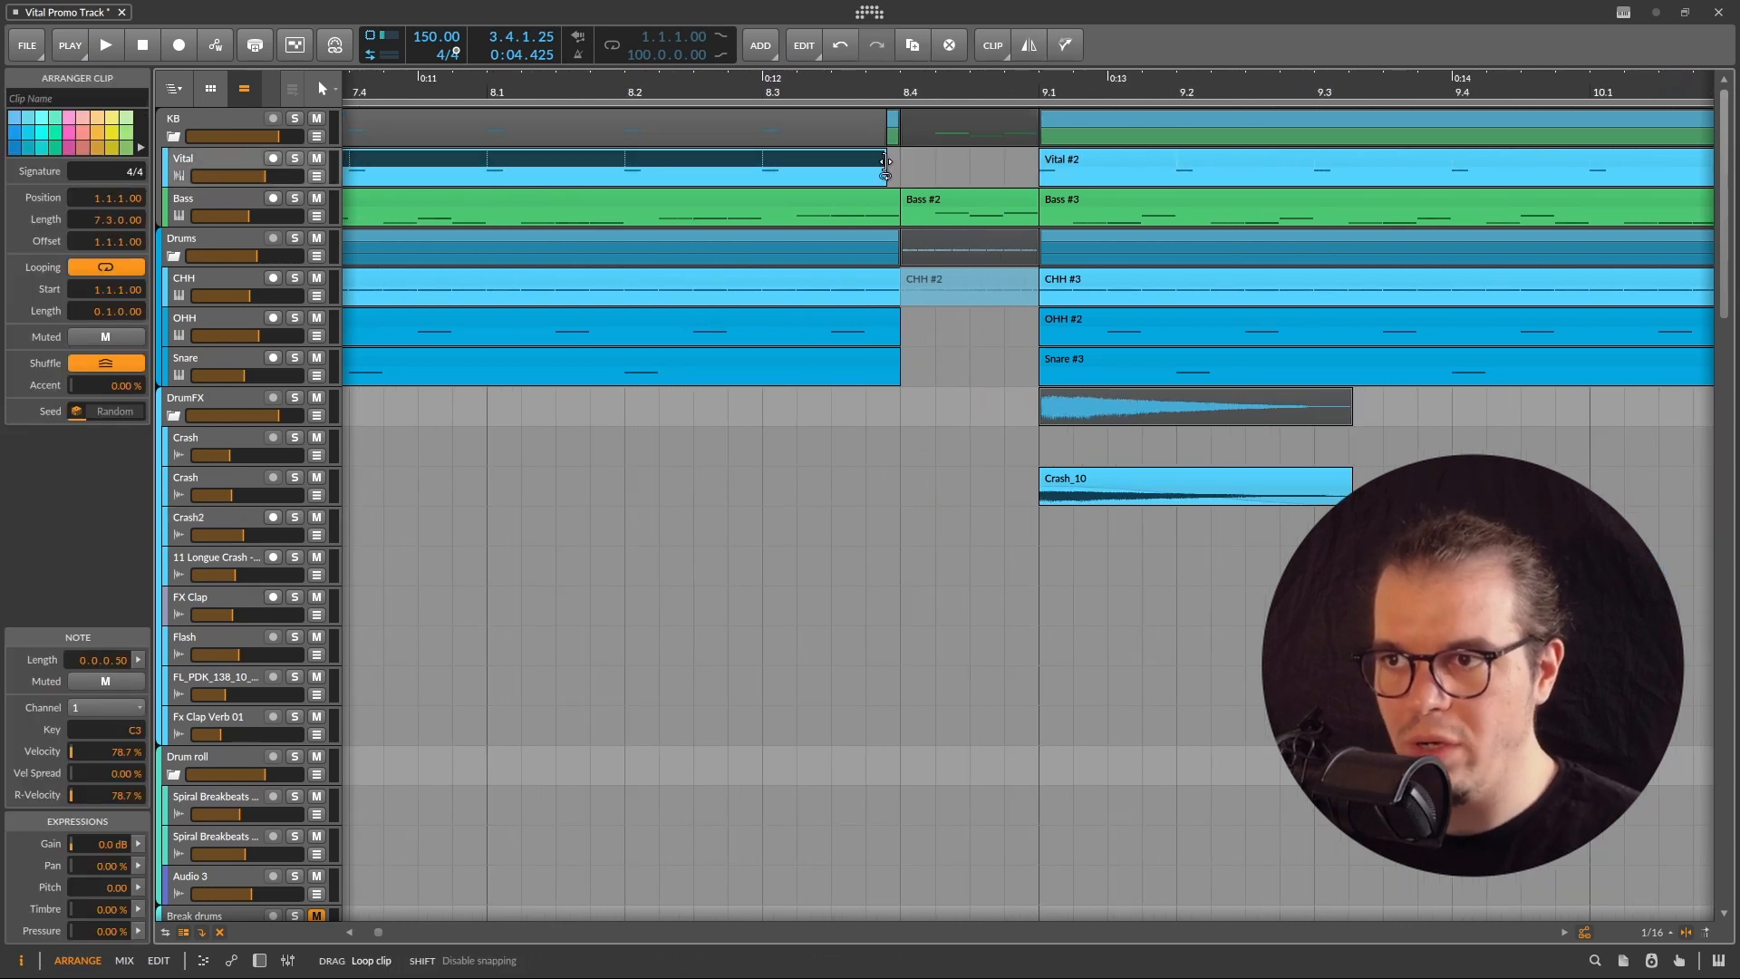
pyautogui.click(977, 200)
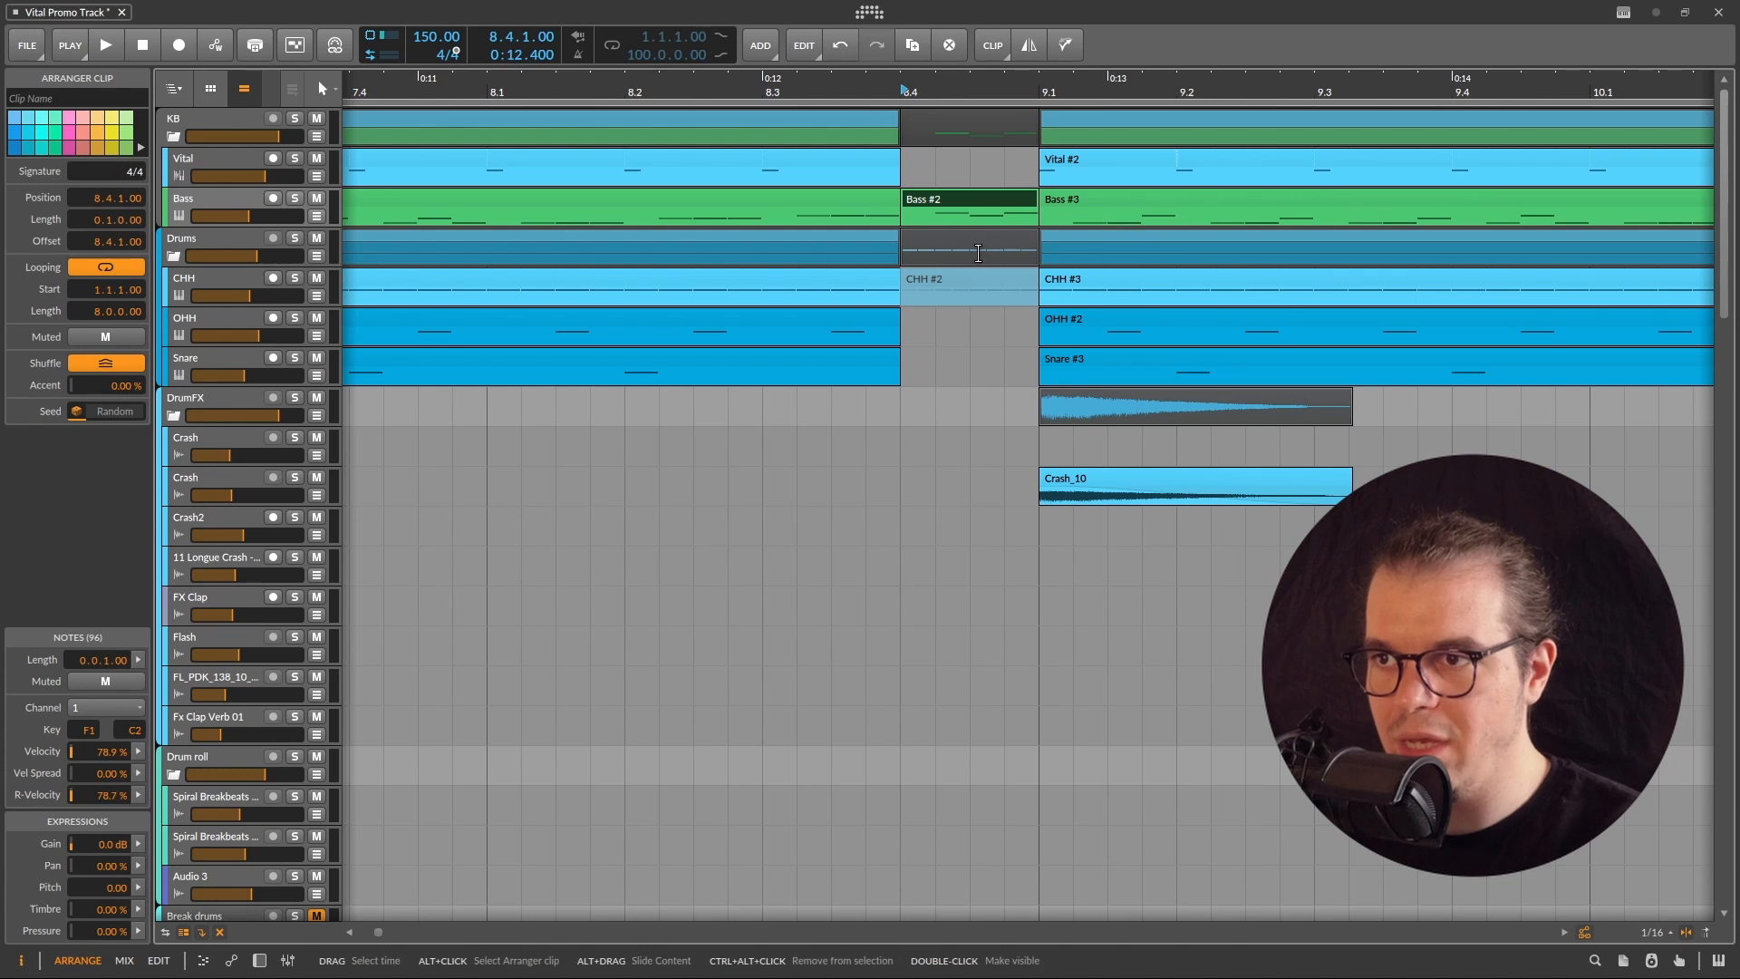
pyautogui.hotkey('alt', 'm')
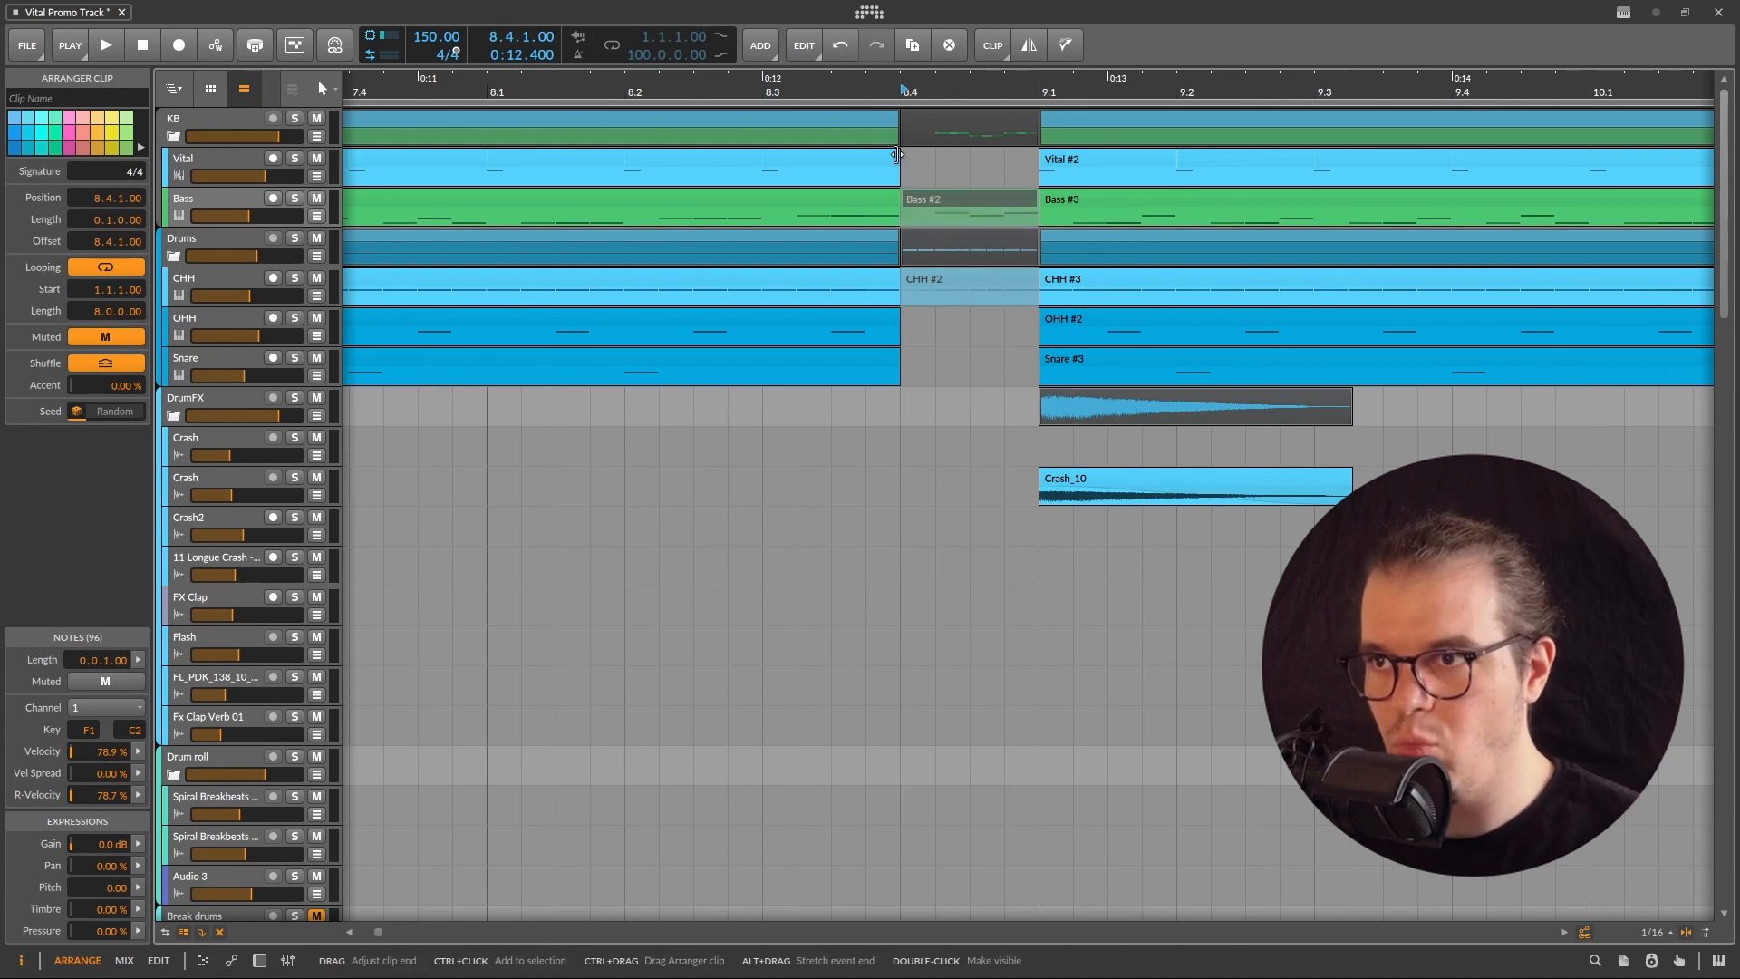
# - Extend the first Vital kick clip to 9.1 and play the transition from 8.1
pyautogui.moveTo(900, 163); pyautogui.dragTo(1039, 165)
pyautogui.scroll(-5, 781, 468)
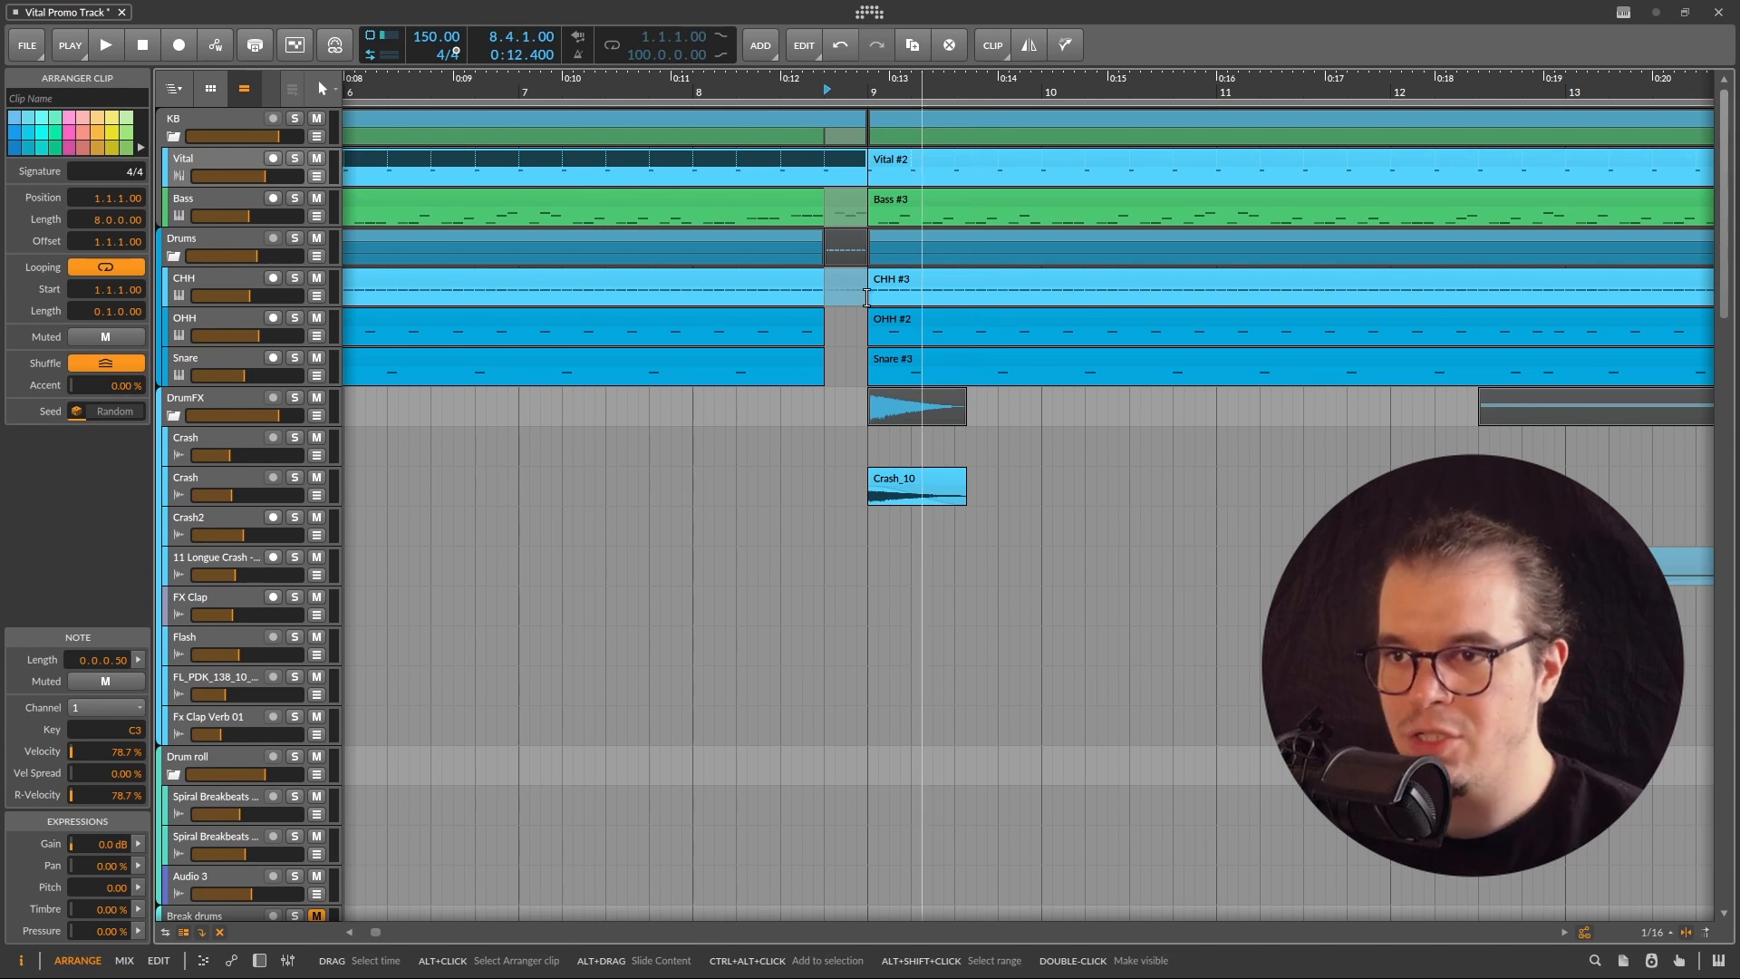
pyautogui.click(698, 421)
pyautogui.press('space')
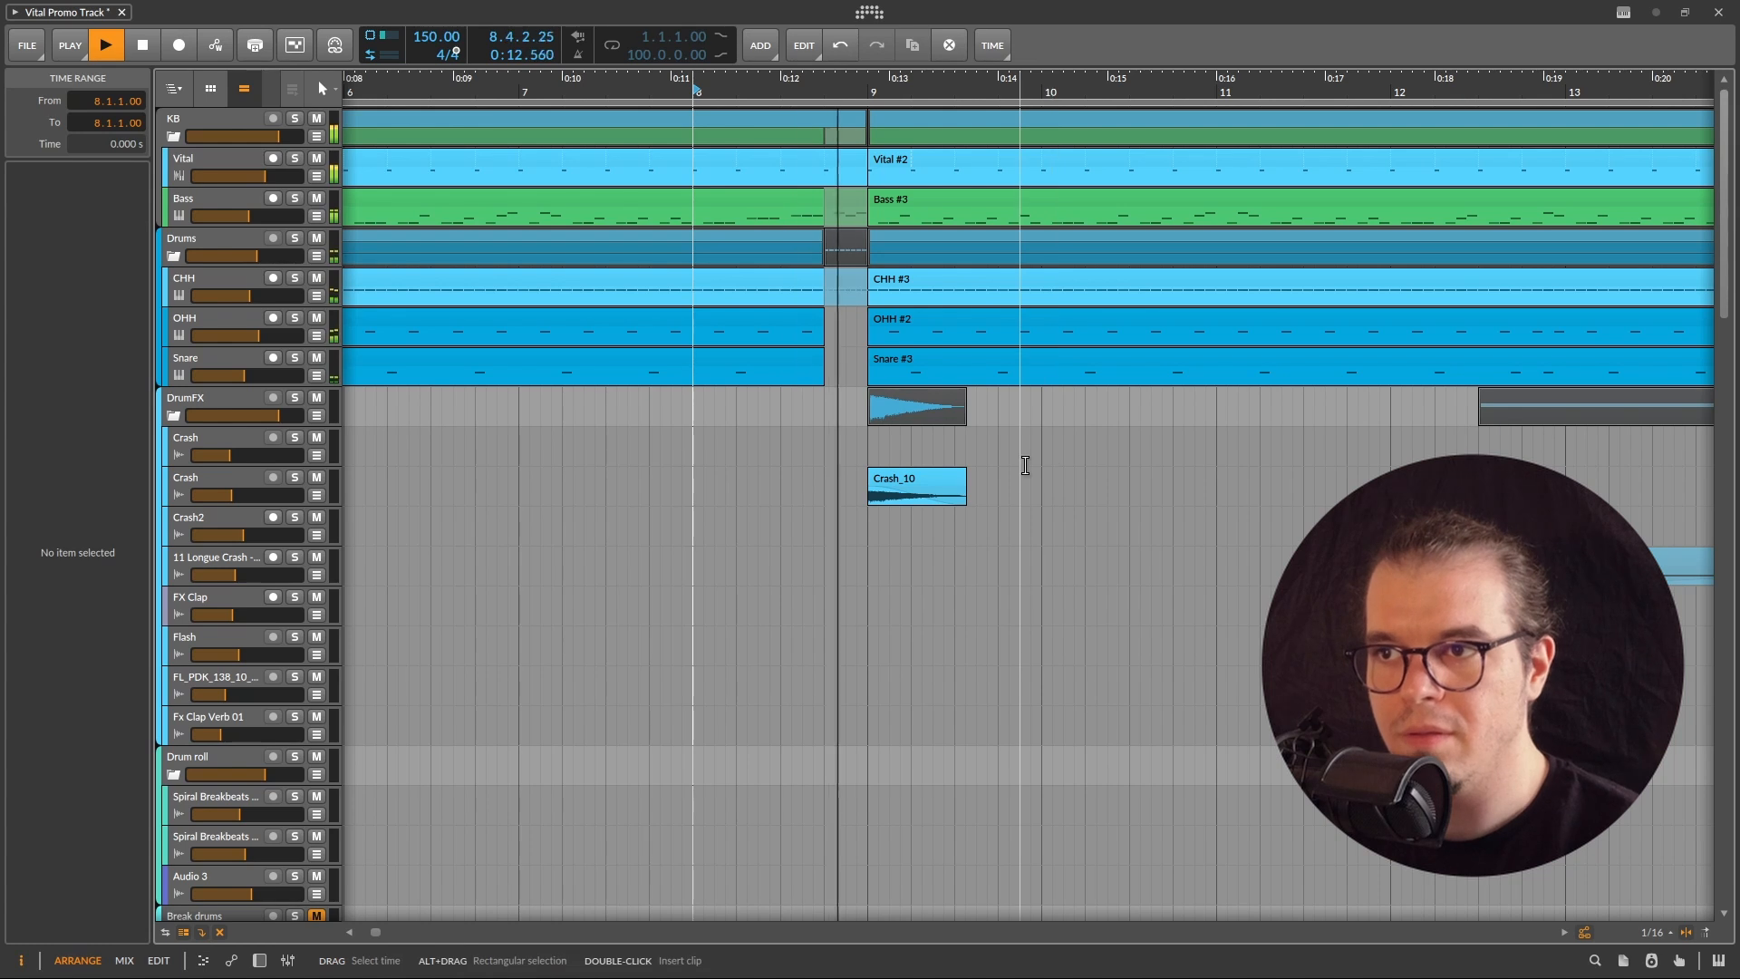
pyautogui.press('space')
# - Split the Vital clip at 8.4, mute the split-off part and unmute Bass #2
pyautogui.scroll(3, 849, 164)
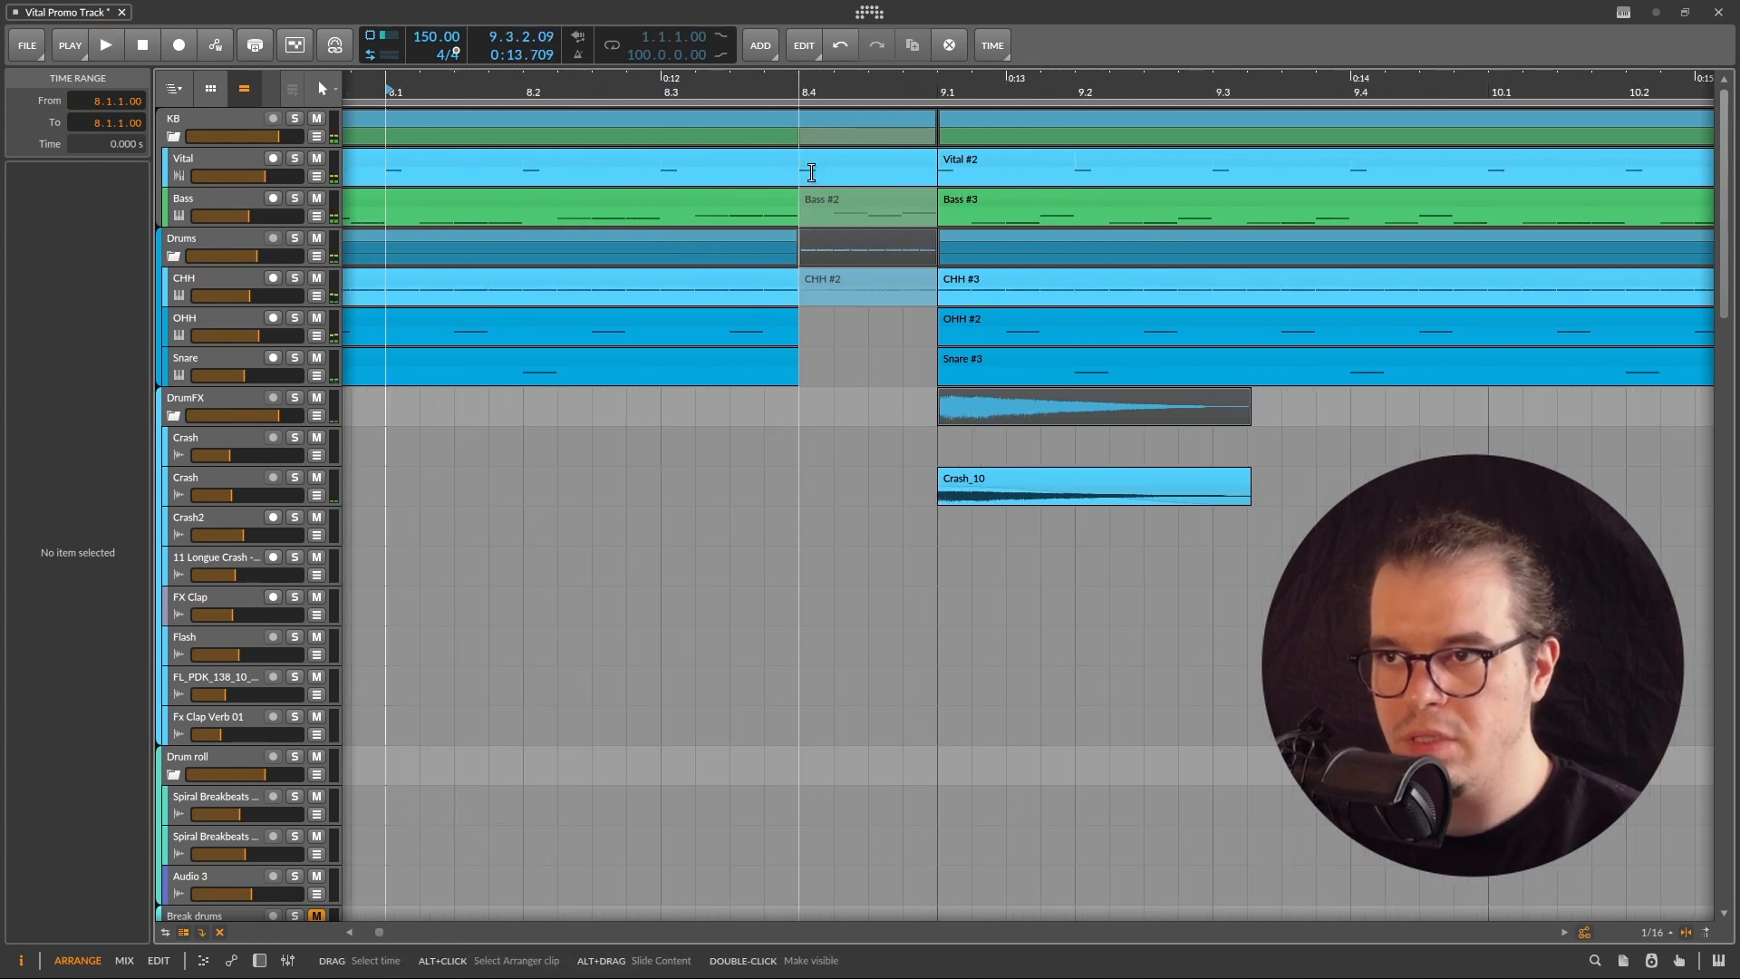
pyautogui.click(807, 167)
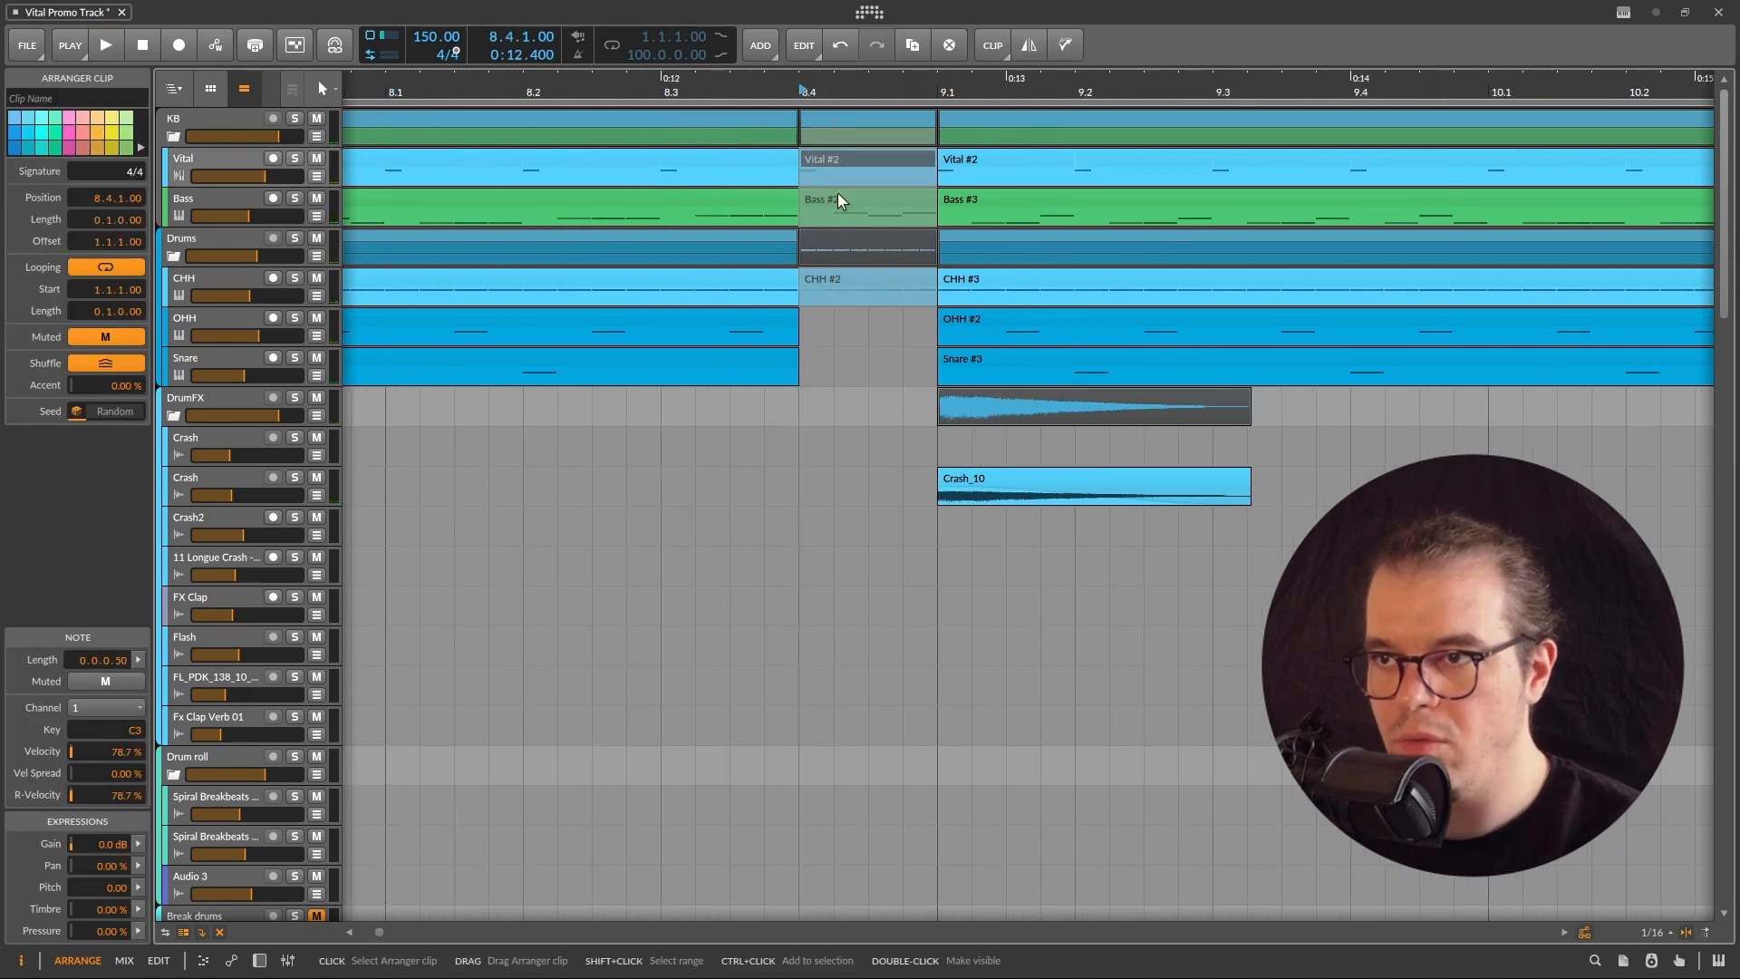
pyautogui.click(838, 193)
# - Play the transition from 8.2 to hear the fill with only the bass
pyautogui.scroll(-3, 1043, 438)
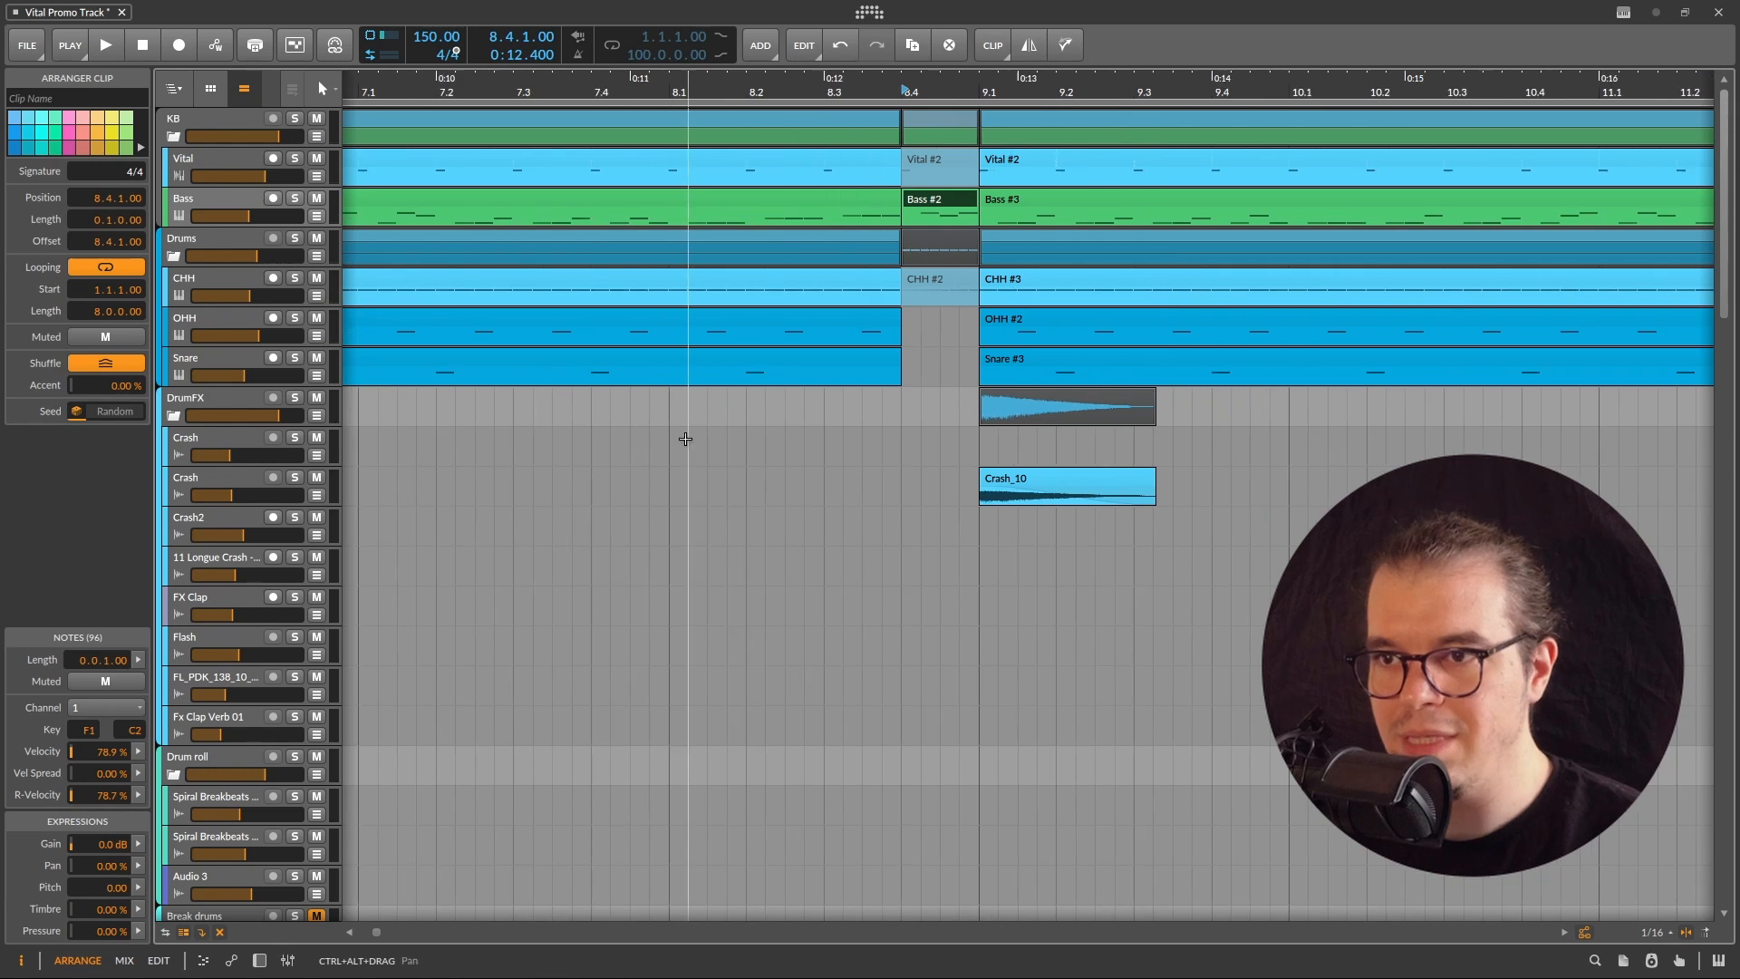
pyautogui.click(746, 404)
pyautogui.press('space')
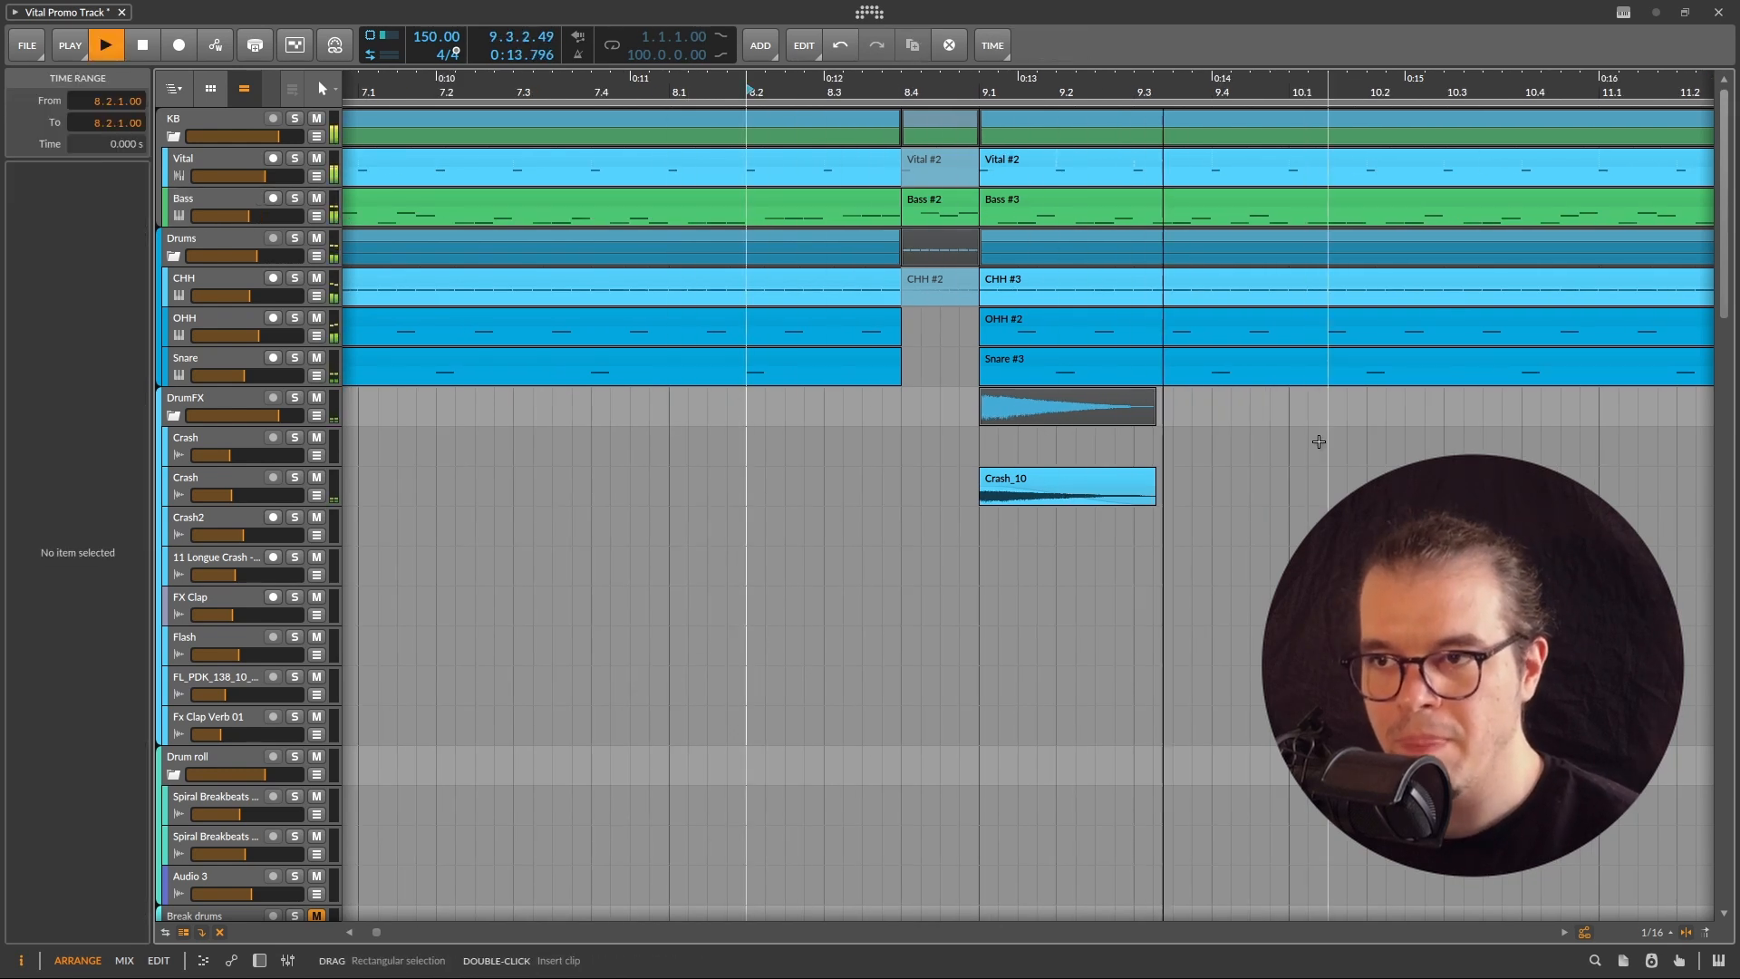
pyautogui.press('space')
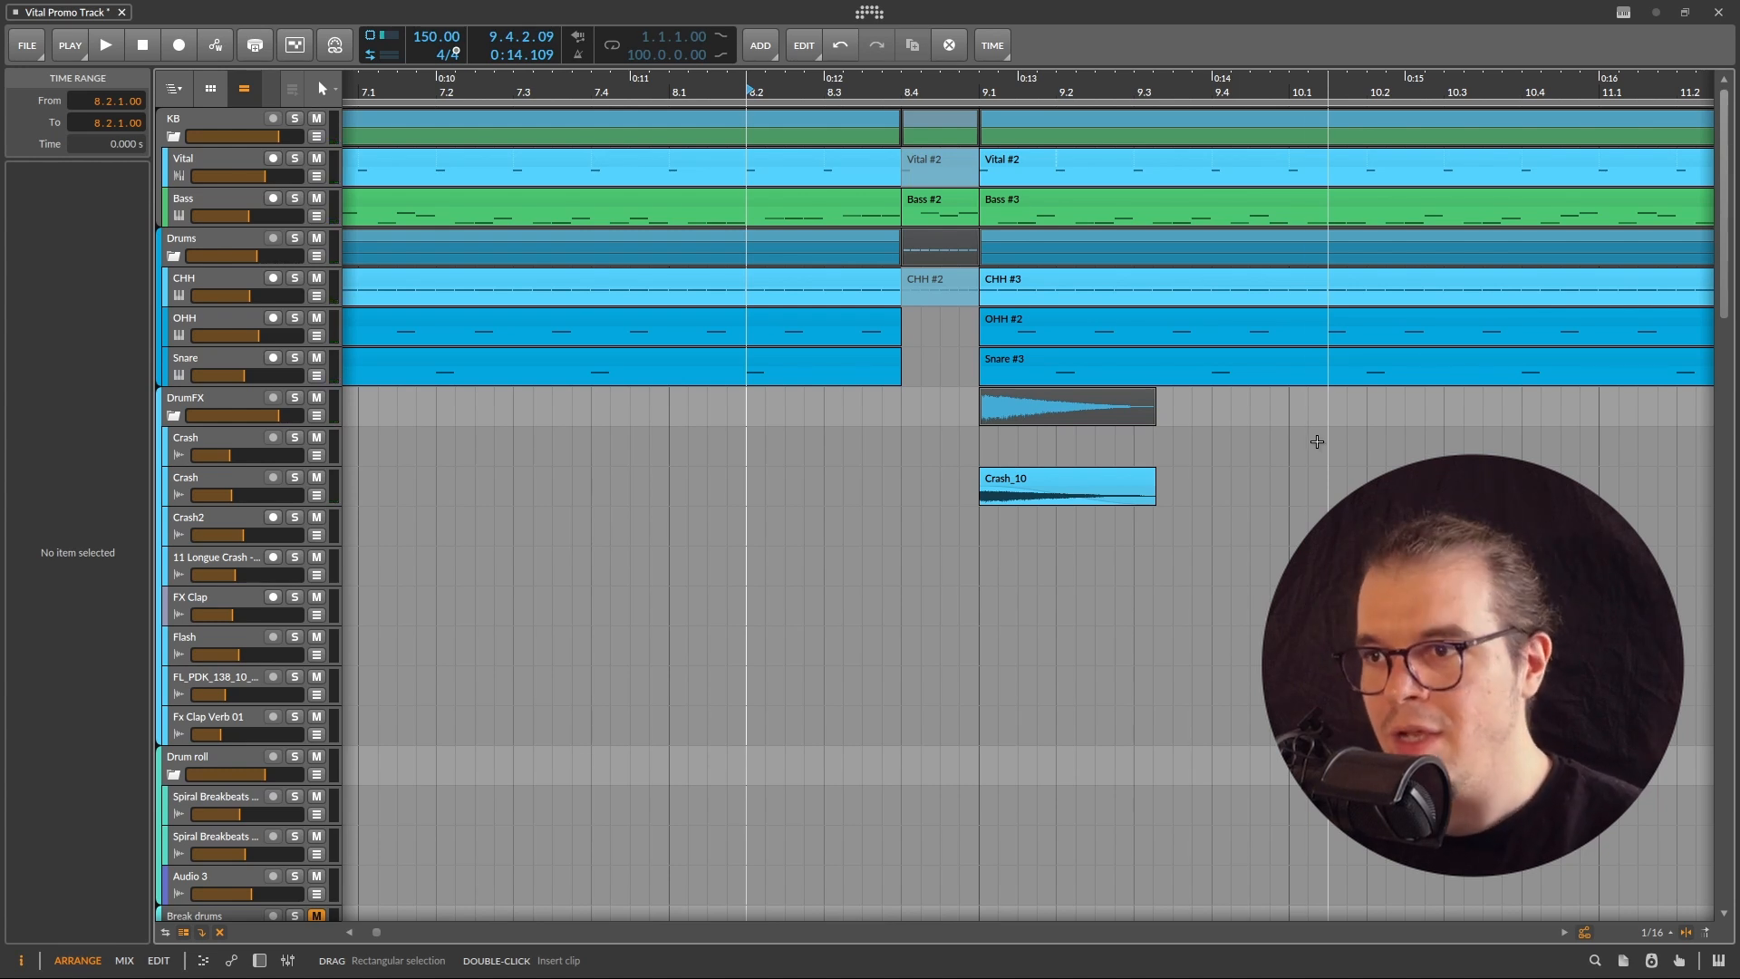
# - Unmute the CHH #2 clip at 8.4 and open it in the note editor
pyautogui.scroll(2, 1042, 399)
pyautogui.click(836, 274)
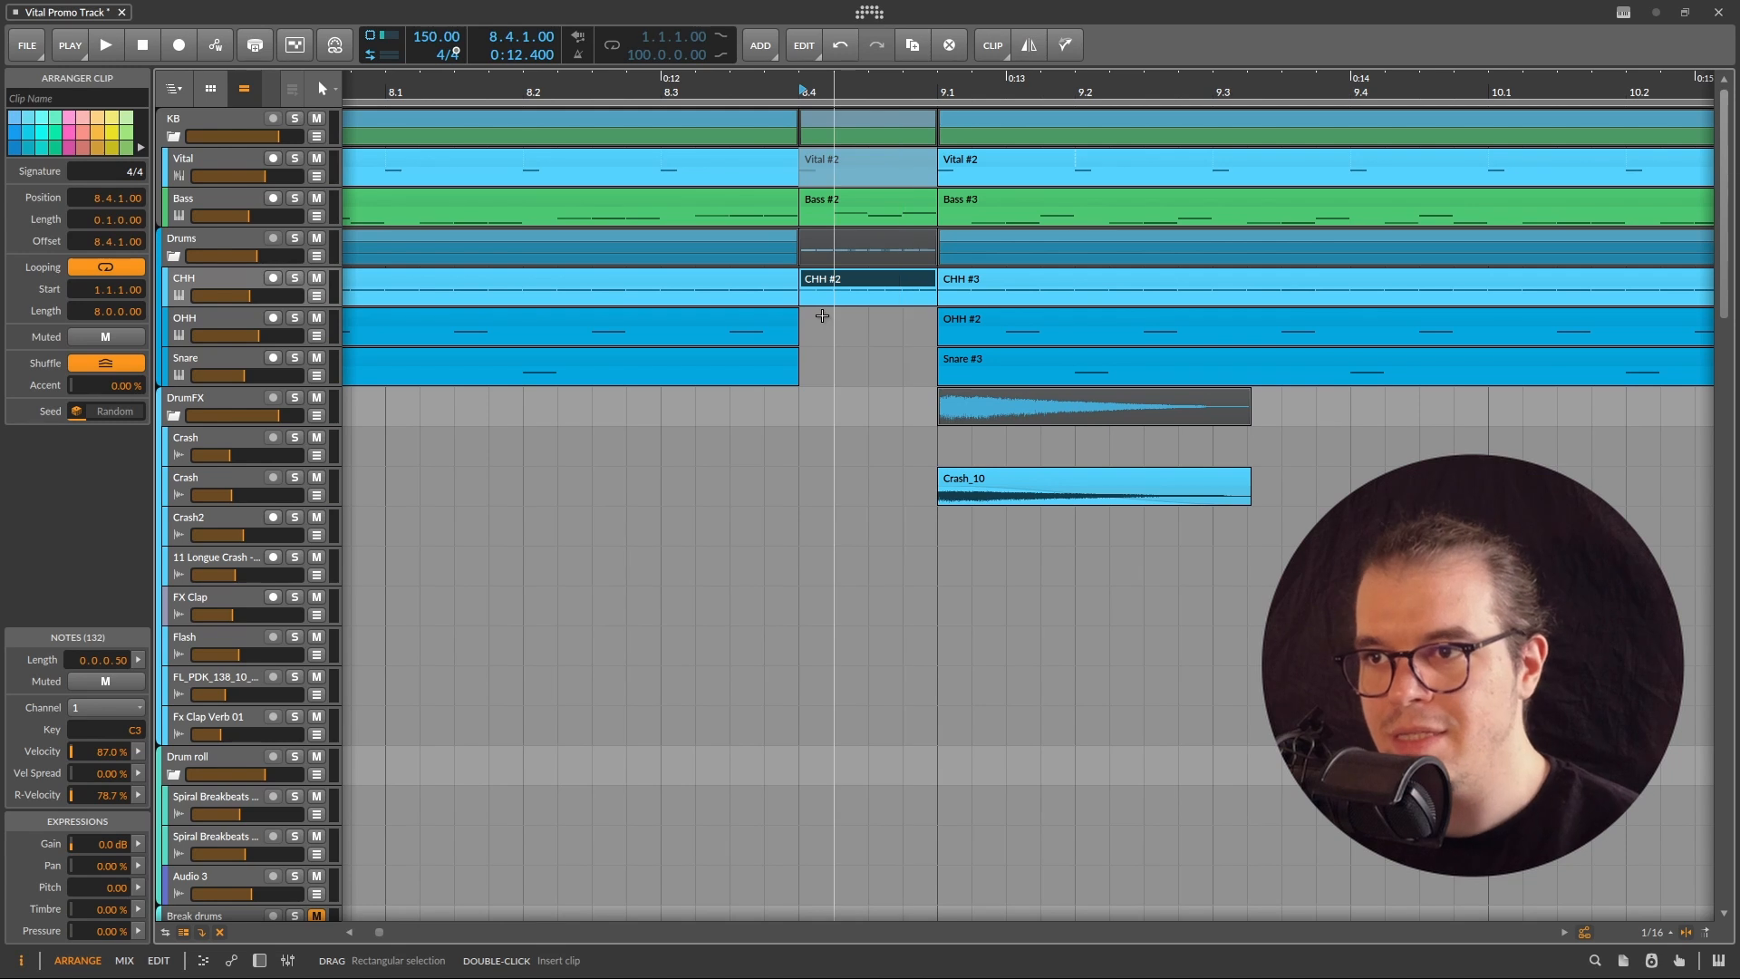
pyautogui.click(843, 283)
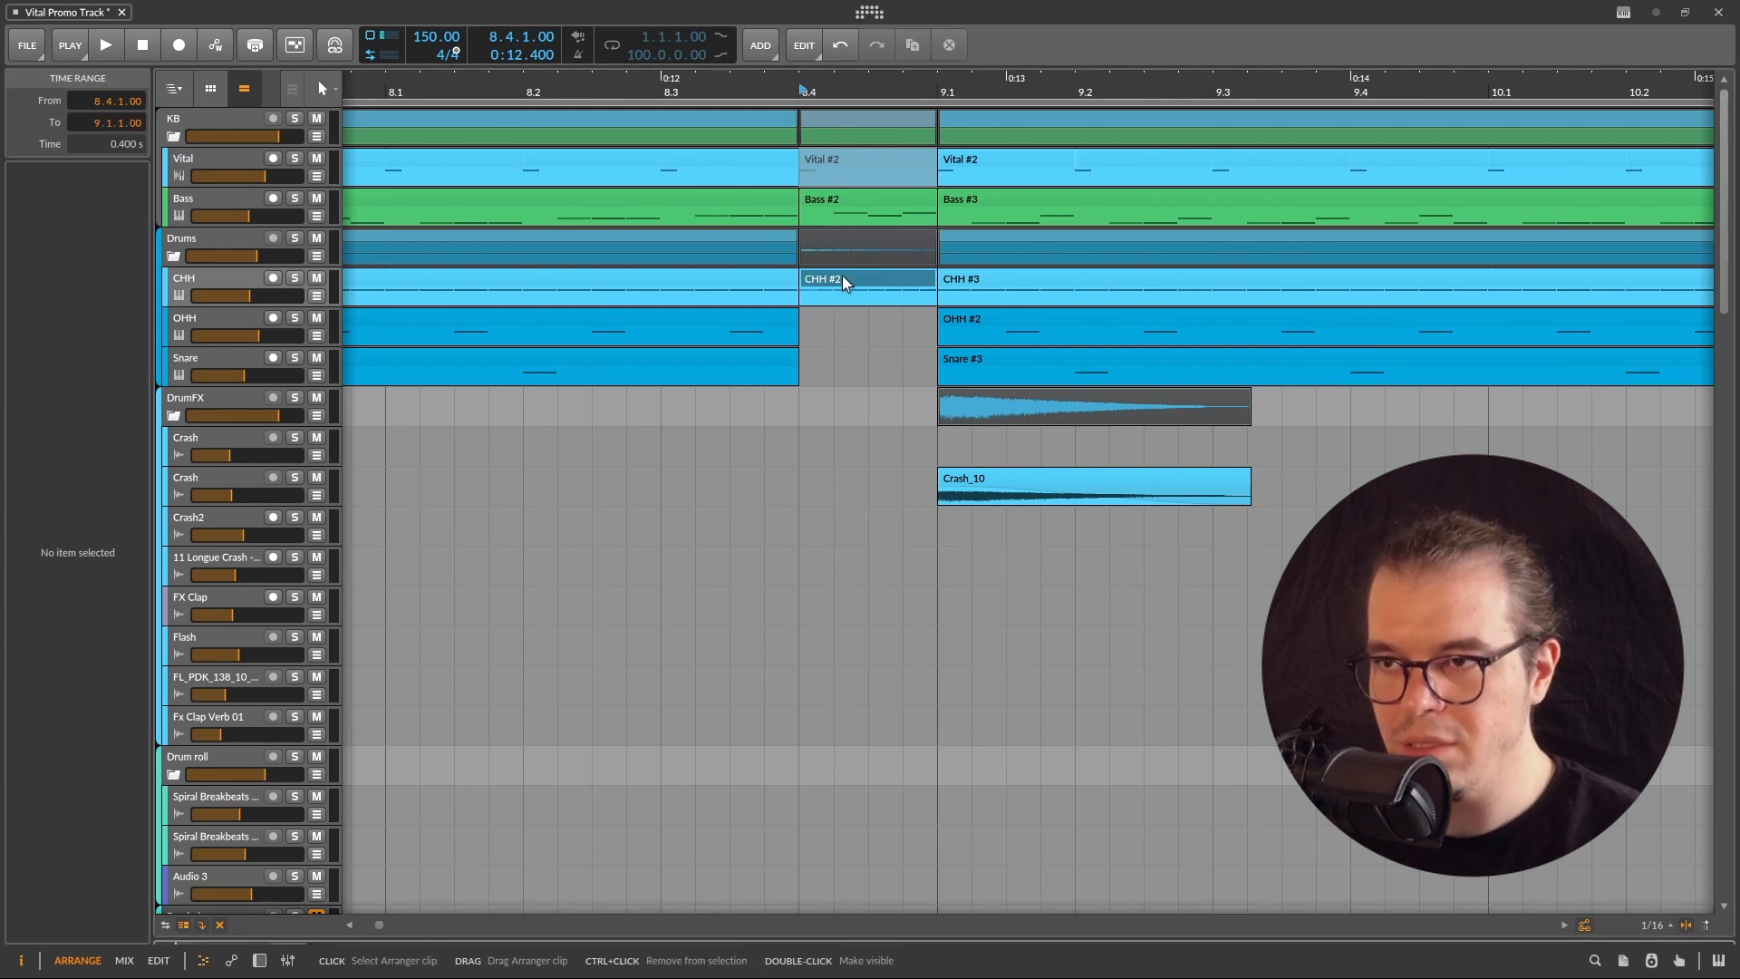
pyautogui.press('e')
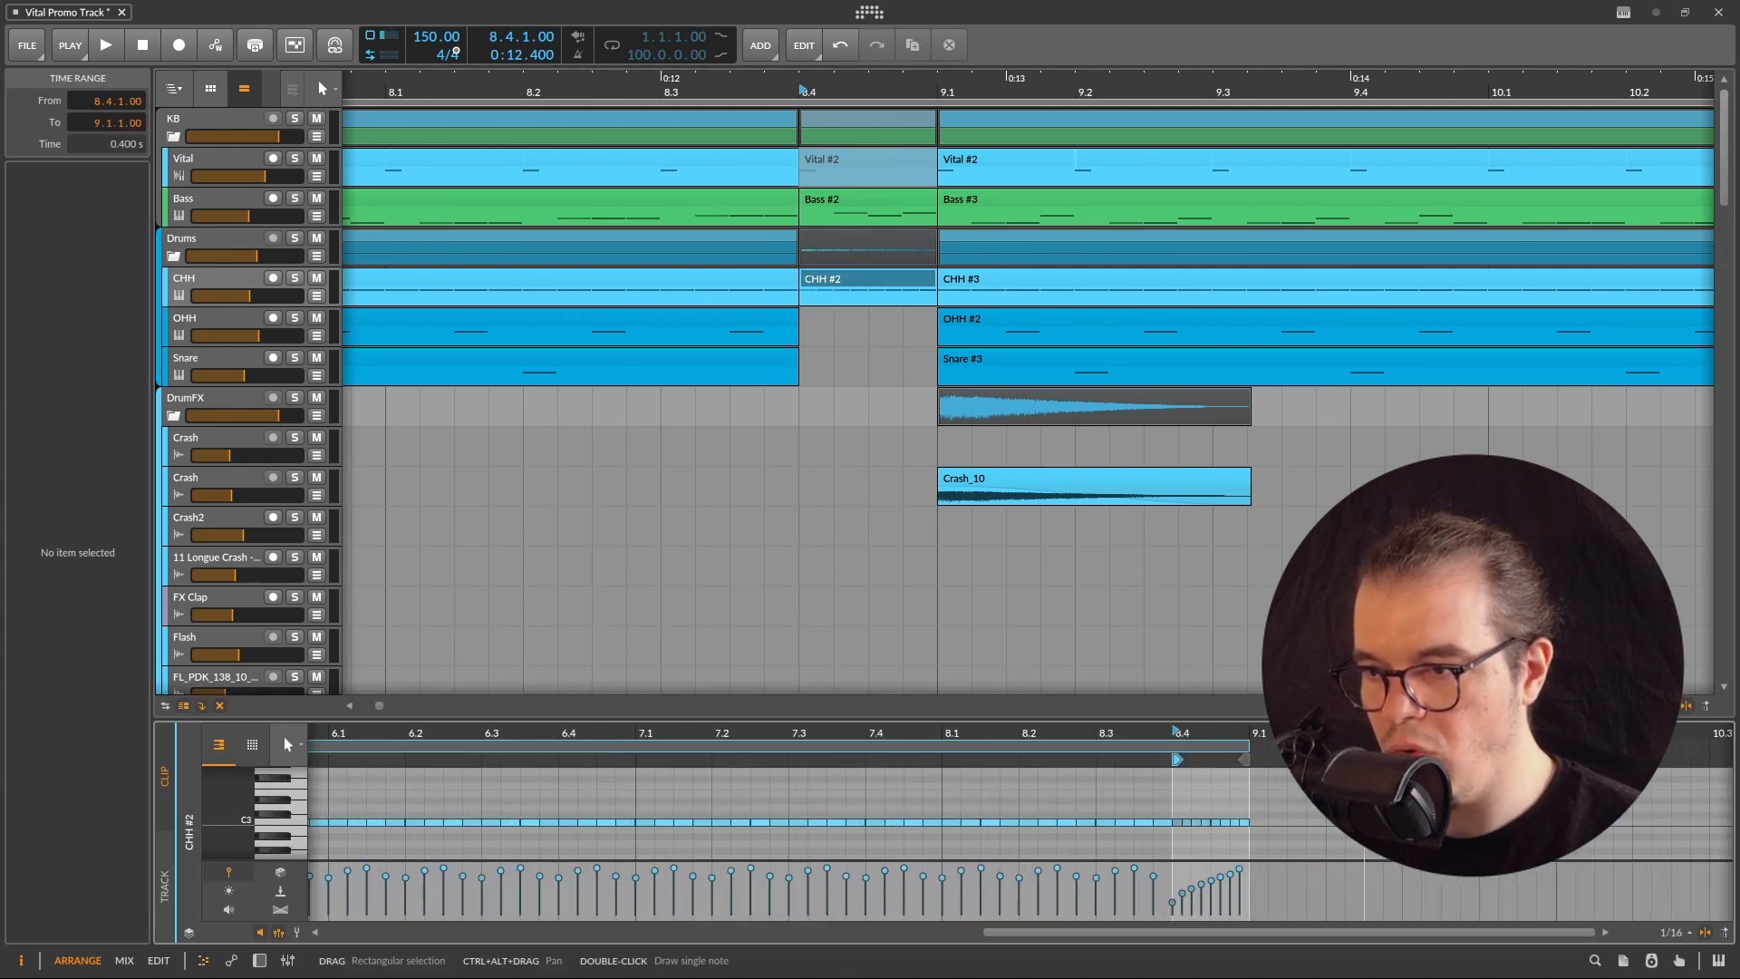
# - Enlarge the note editor and inspect the velocities of the first and last hi-hat notes between 8.4 and 9.1
pyautogui.scroll(5, 1228, 806)
pyautogui.moveTo(1209, 720); pyautogui.dragTo(1214, 508)
pyautogui.scroll(2, 1342, 598)
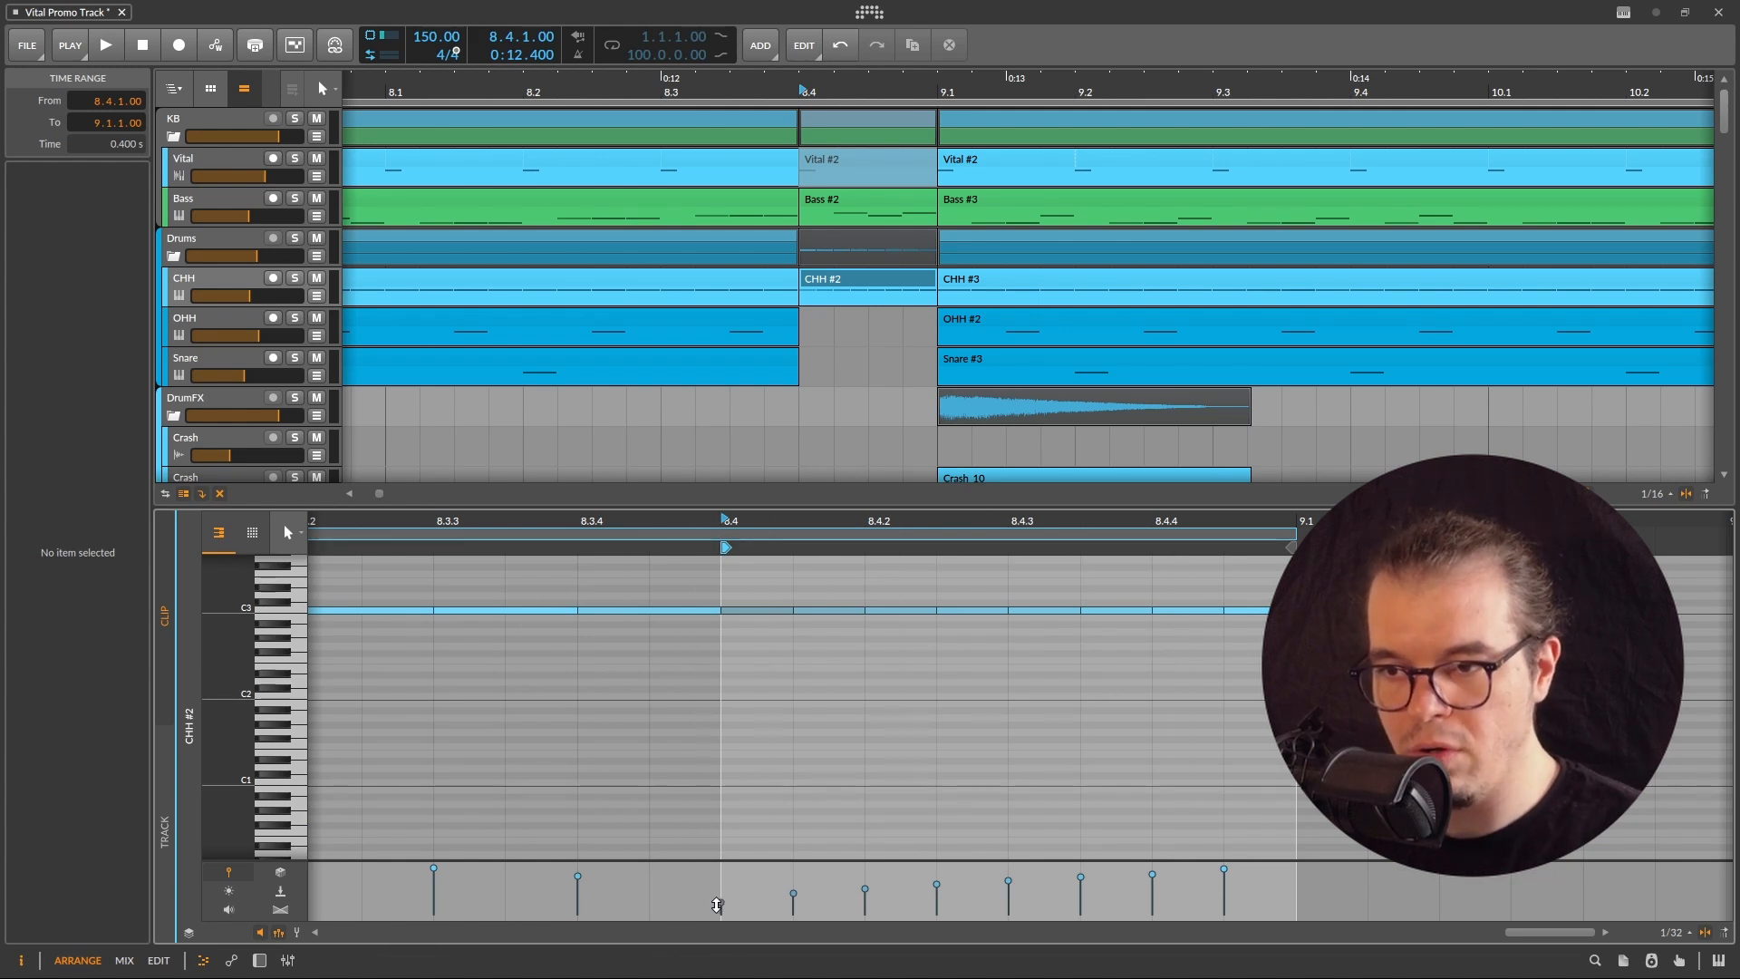
pyautogui.click(718, 905)
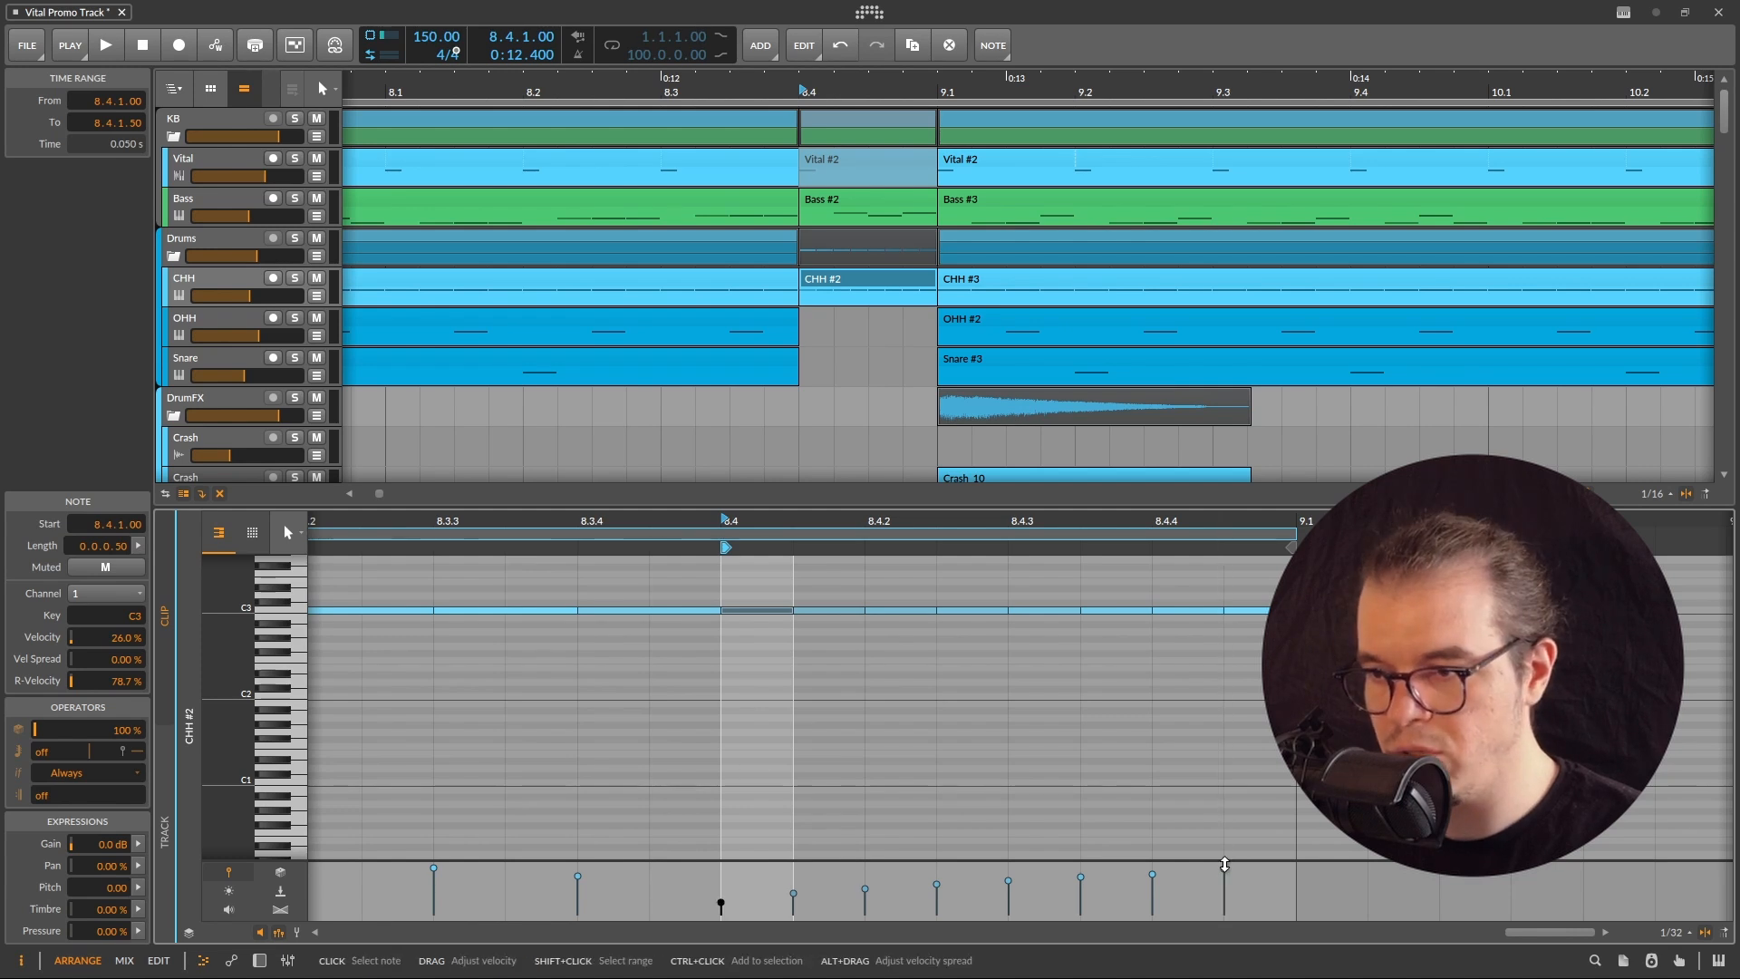
pyautogui.click(1223, 870)
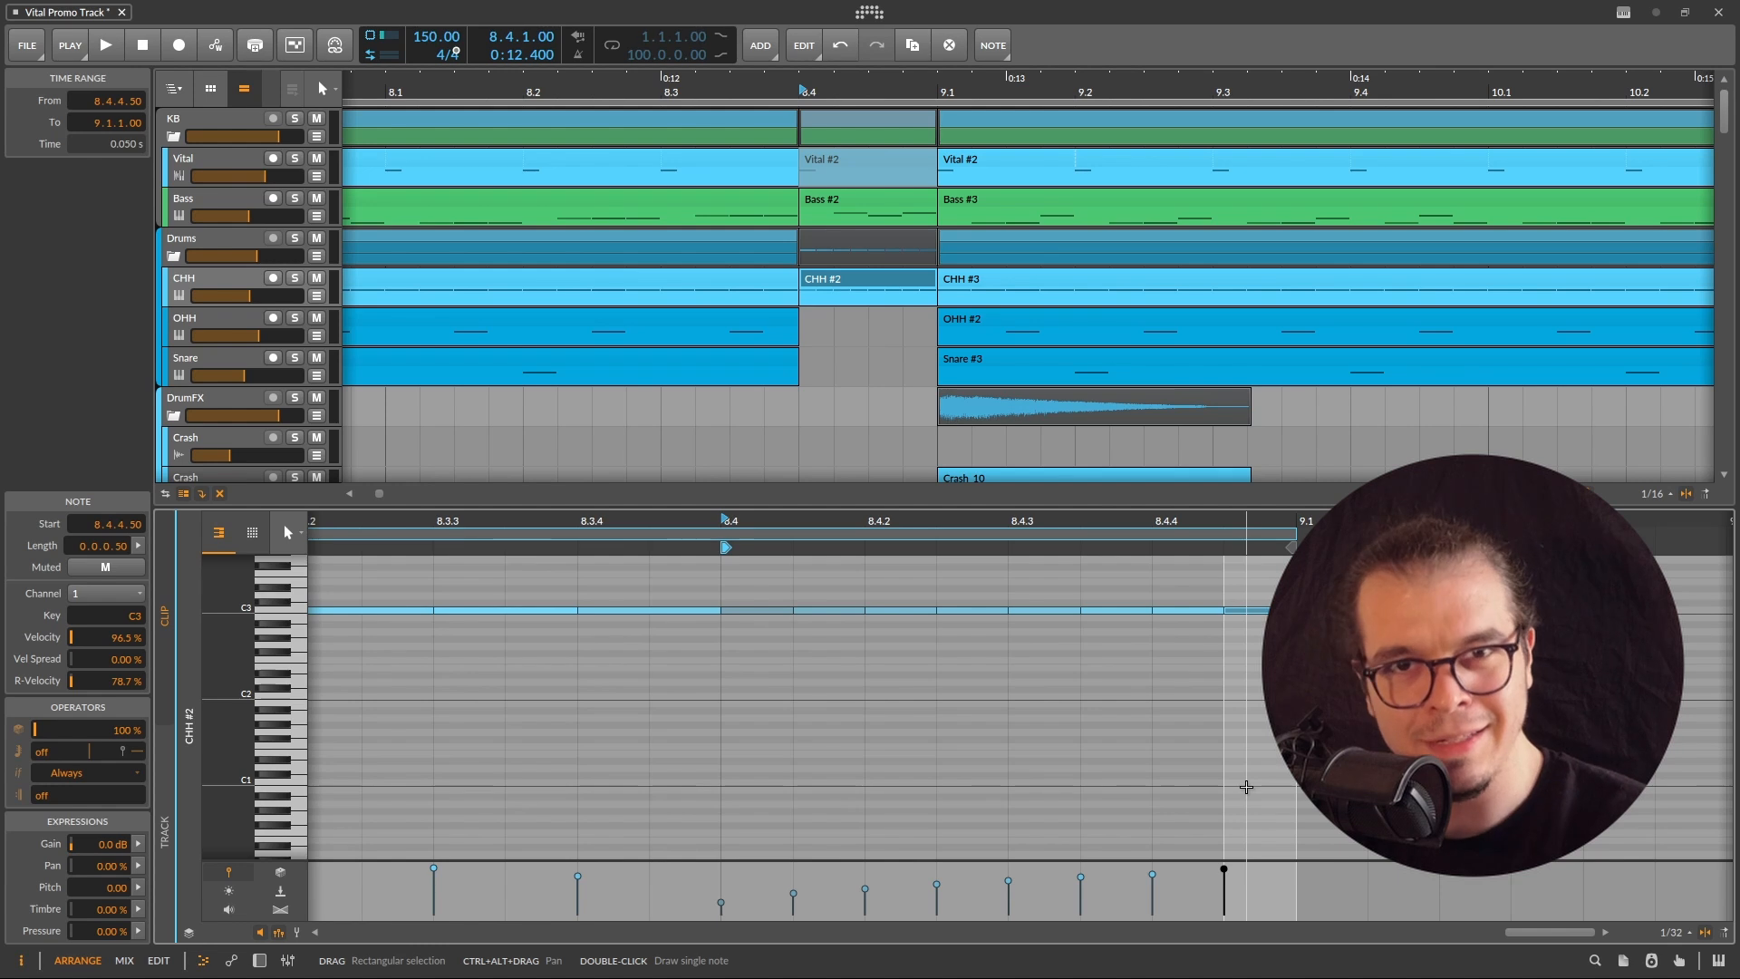
# - Close the note editor and play the fill with bass and closed hi-hat from 8.2
pyautogui.moveTo(1004, 506); pyautogui.dragTo(1002, 711)
pyautogui.click(524, 446)
pyautogui.press('space')
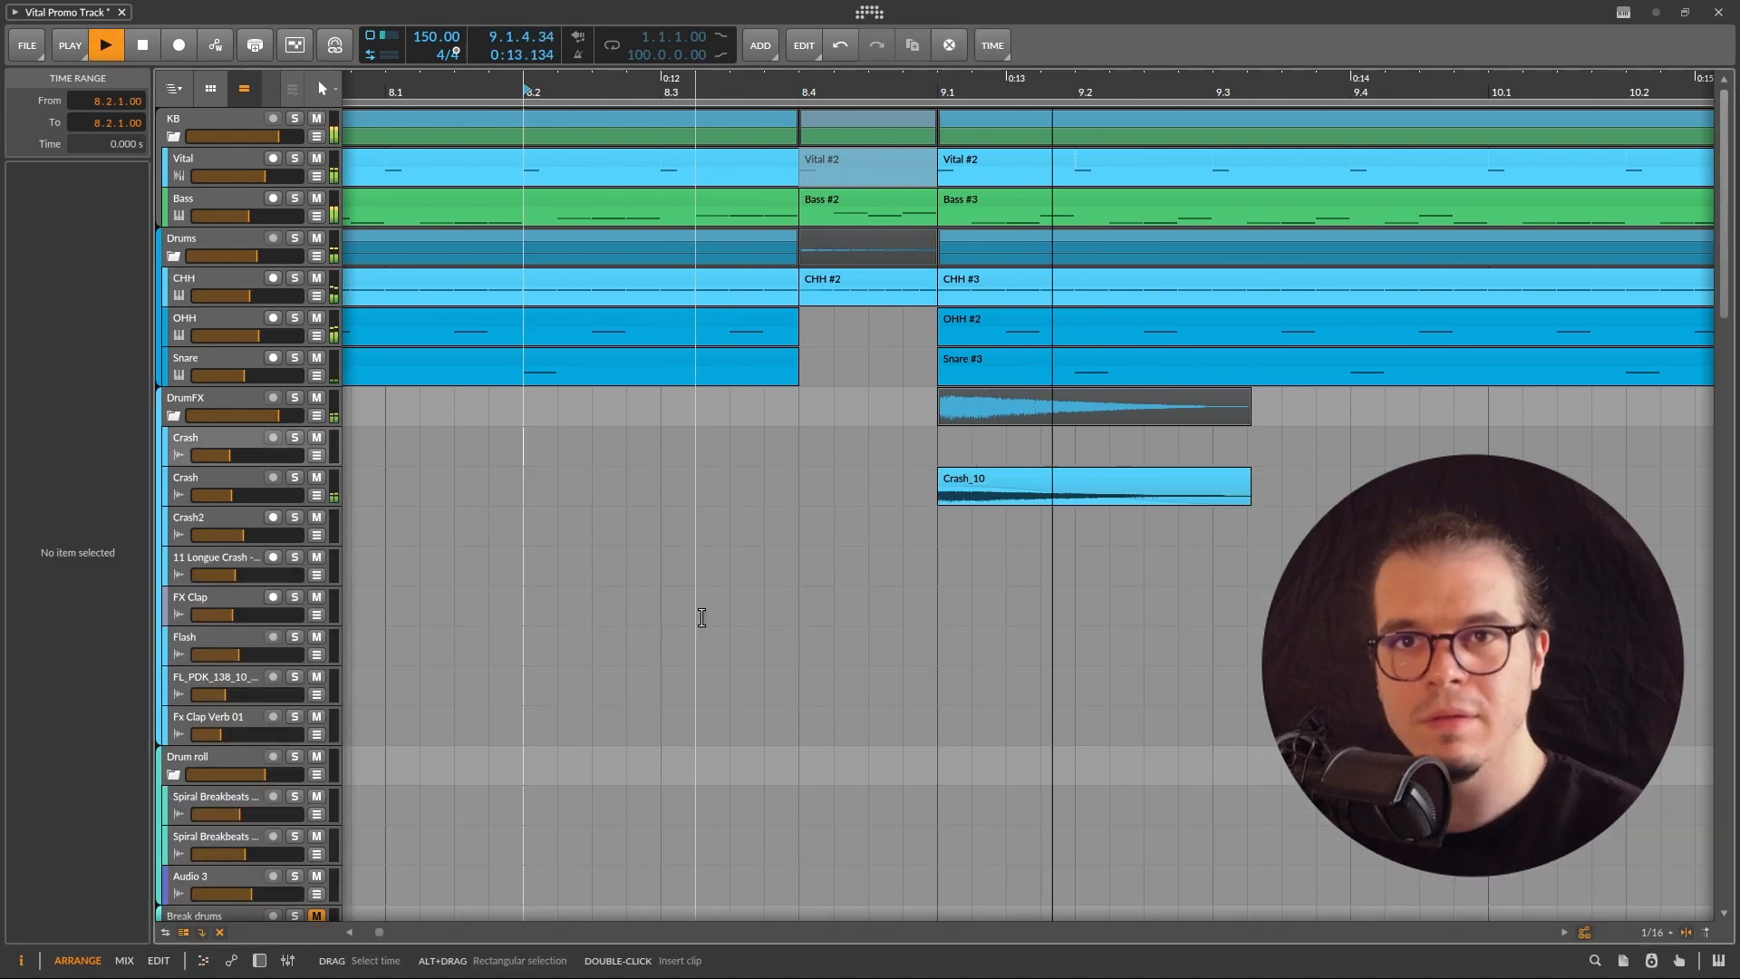
pyautogui.press('space')
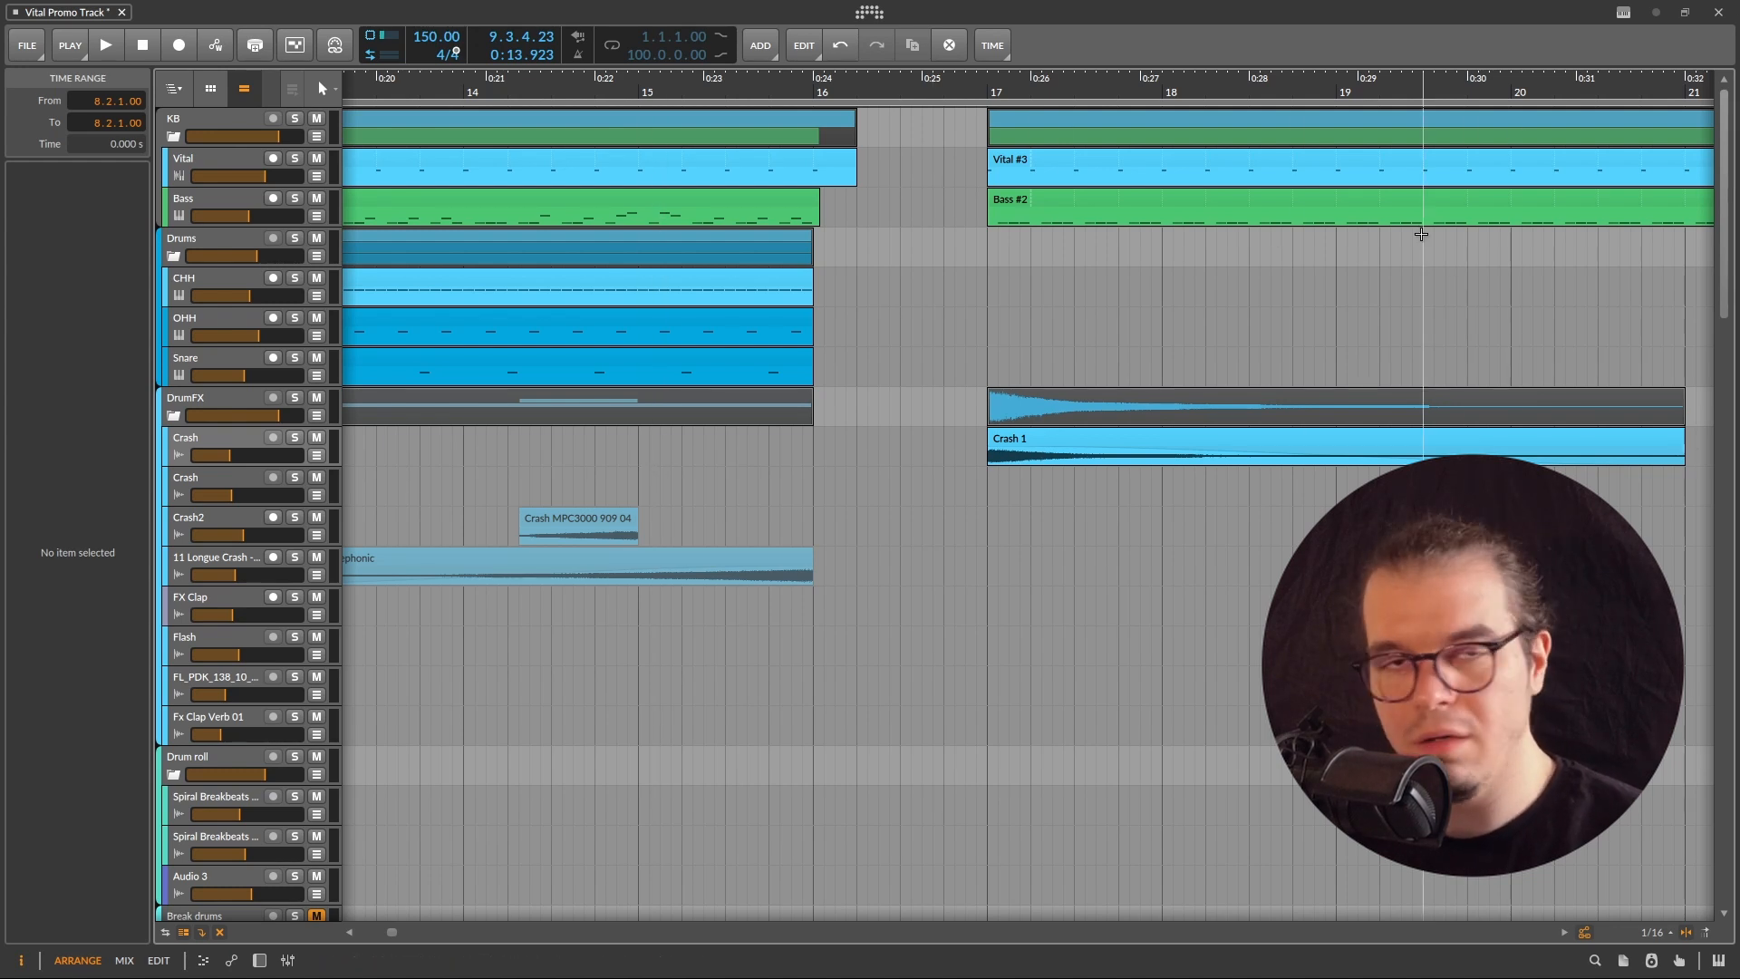
# - Examine the break between bars 16 and 17 and place the play position at 16.1
pyautogui.scroll(-4, 871, 445)
pyautogui.scroll(1, 807, 419)
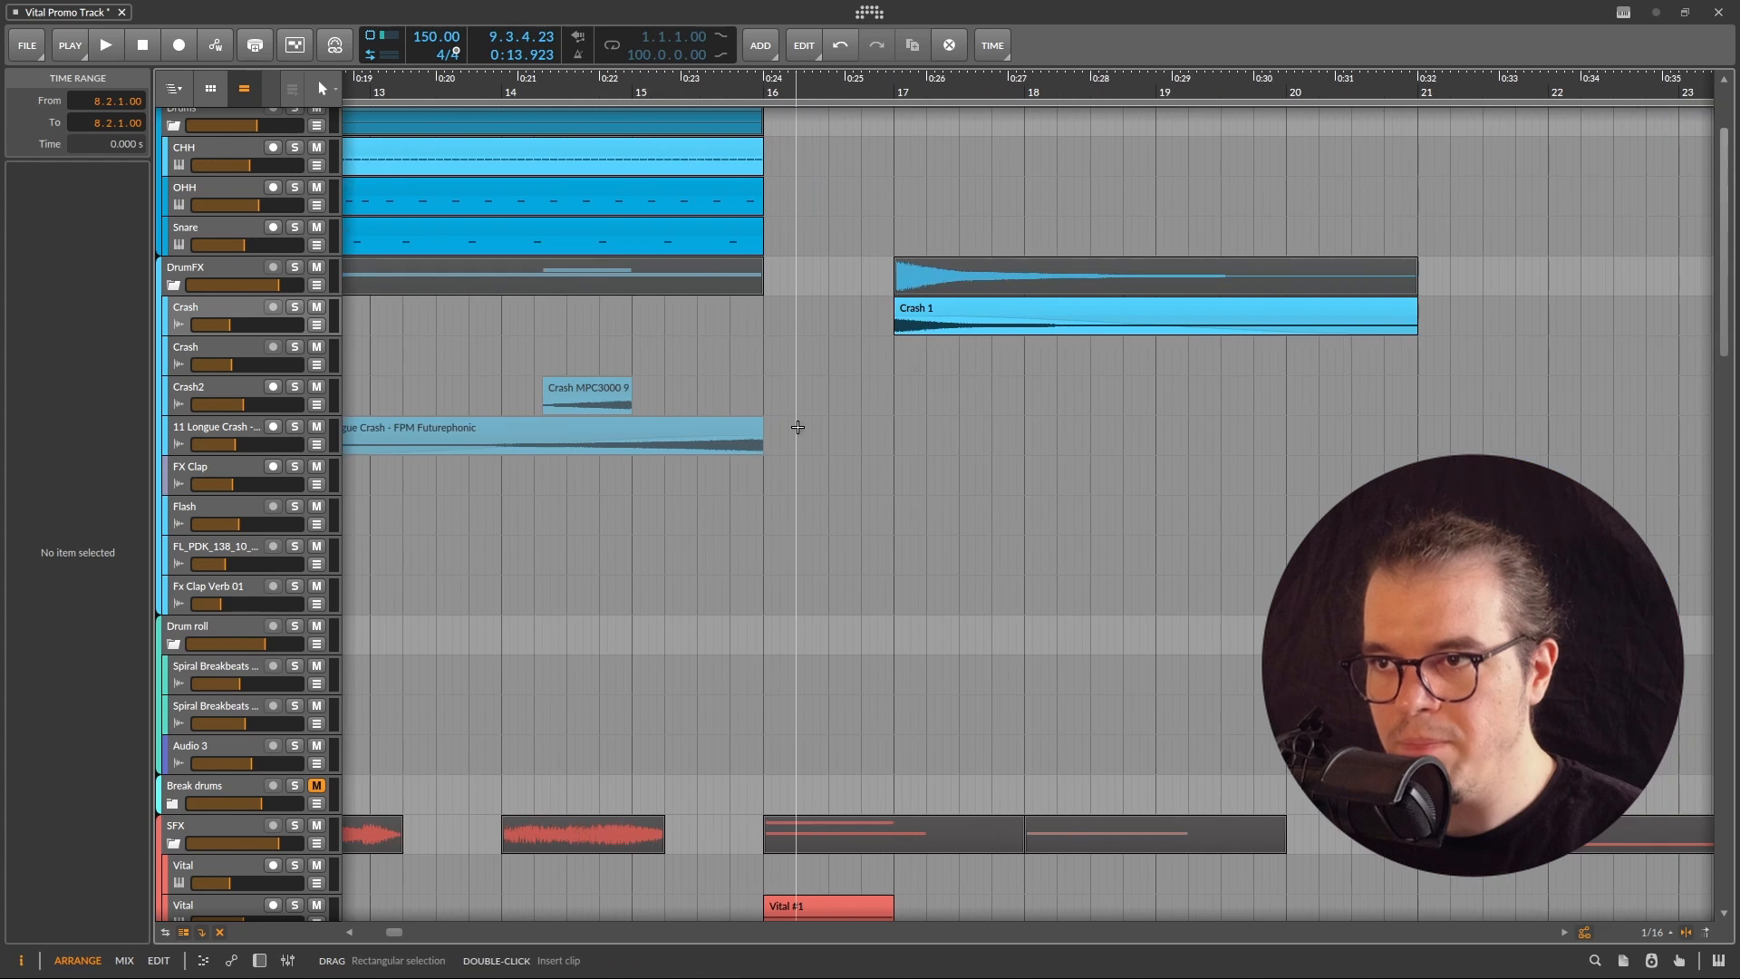
pyautogui.scroll(3, 800, 422)
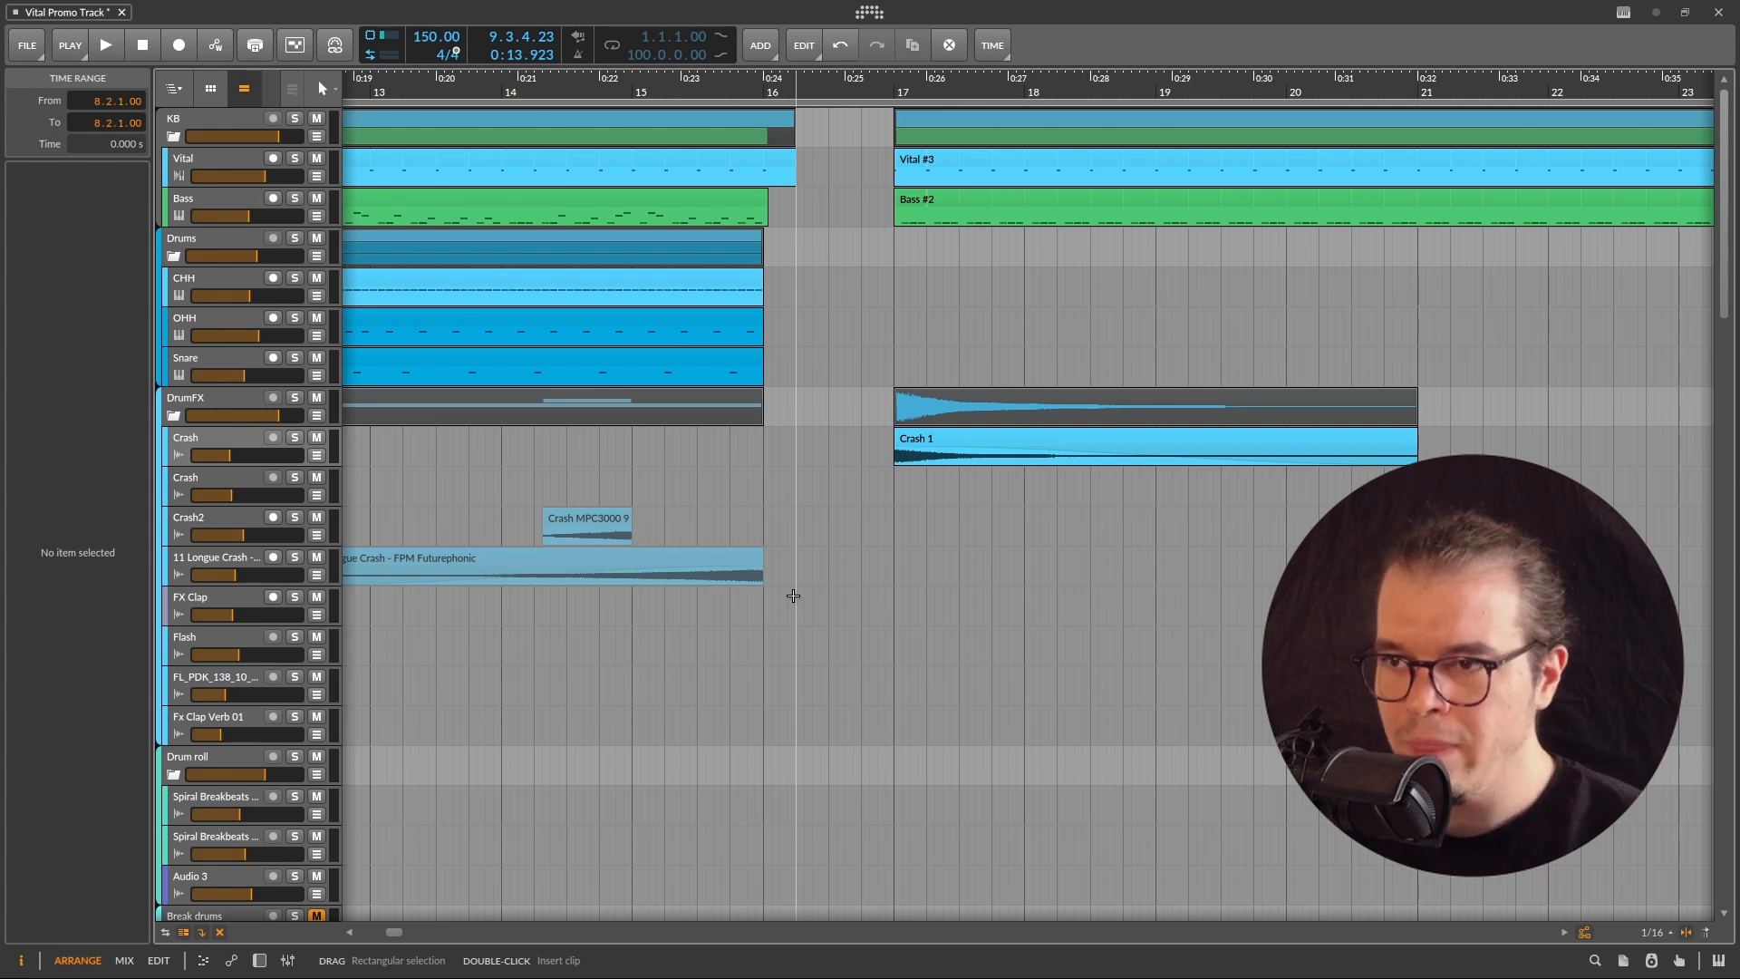
pyautogui.scroll(-2, 854, 581)
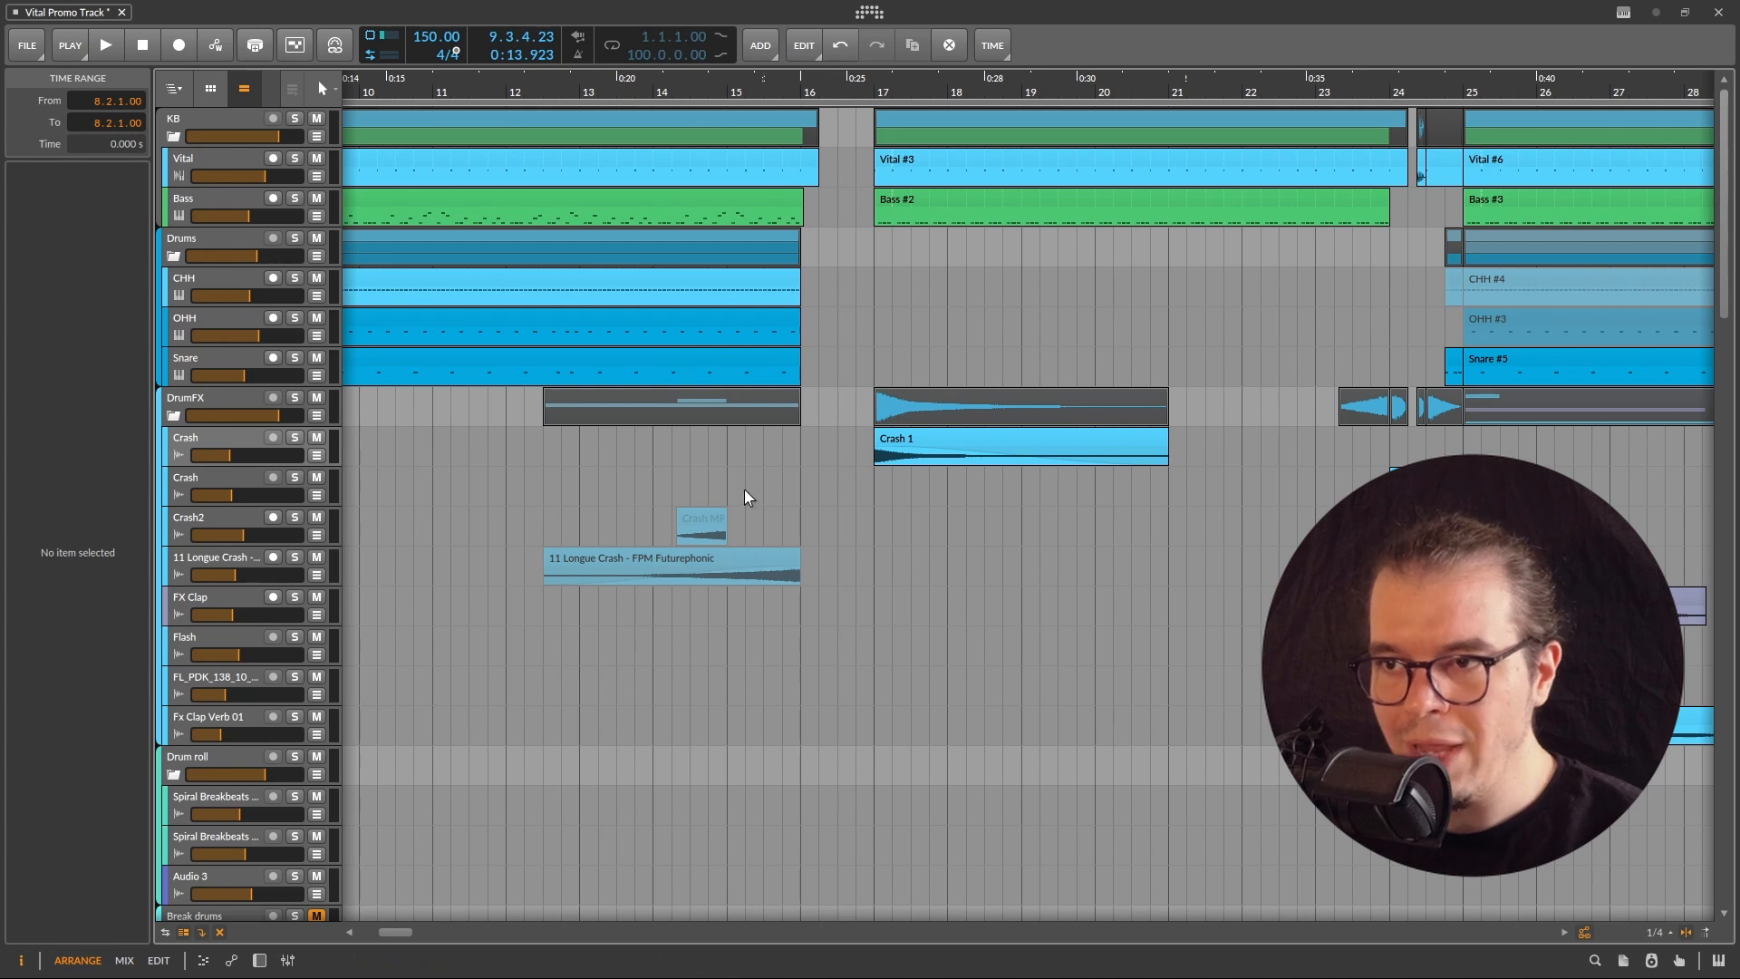
pyautogui.scroll(3, 752, 494)
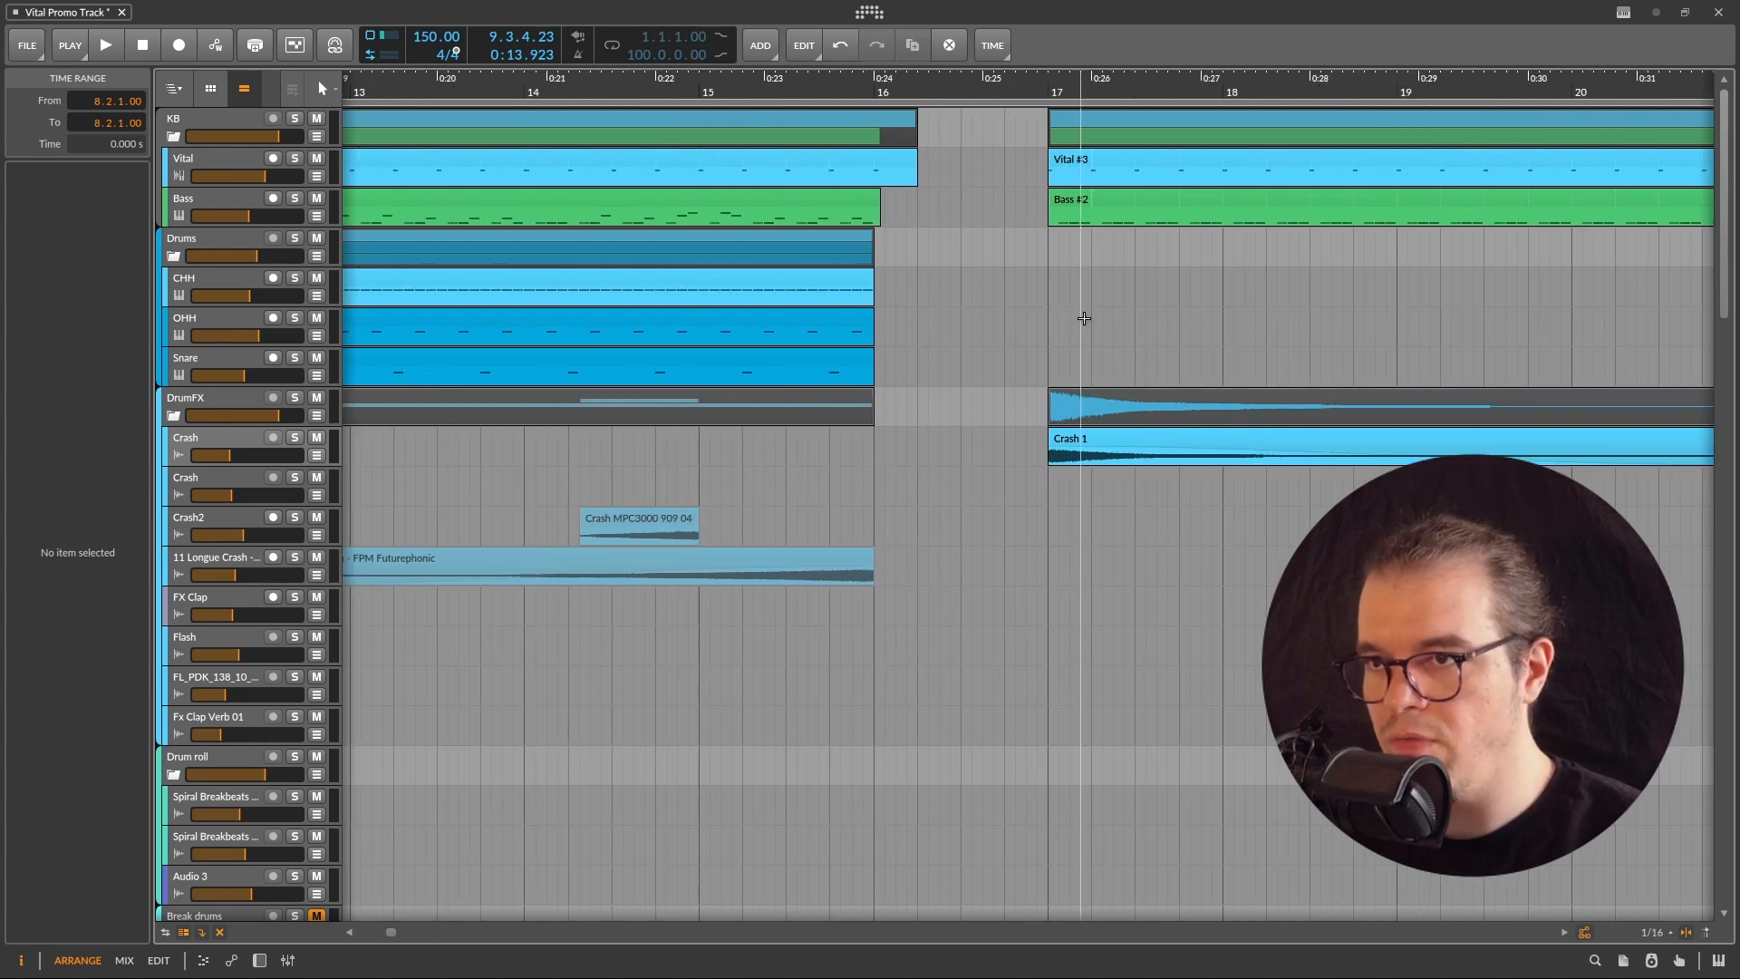
pyautogui.scroll(3, 930, 252)
pyautogui.click(785, 175)
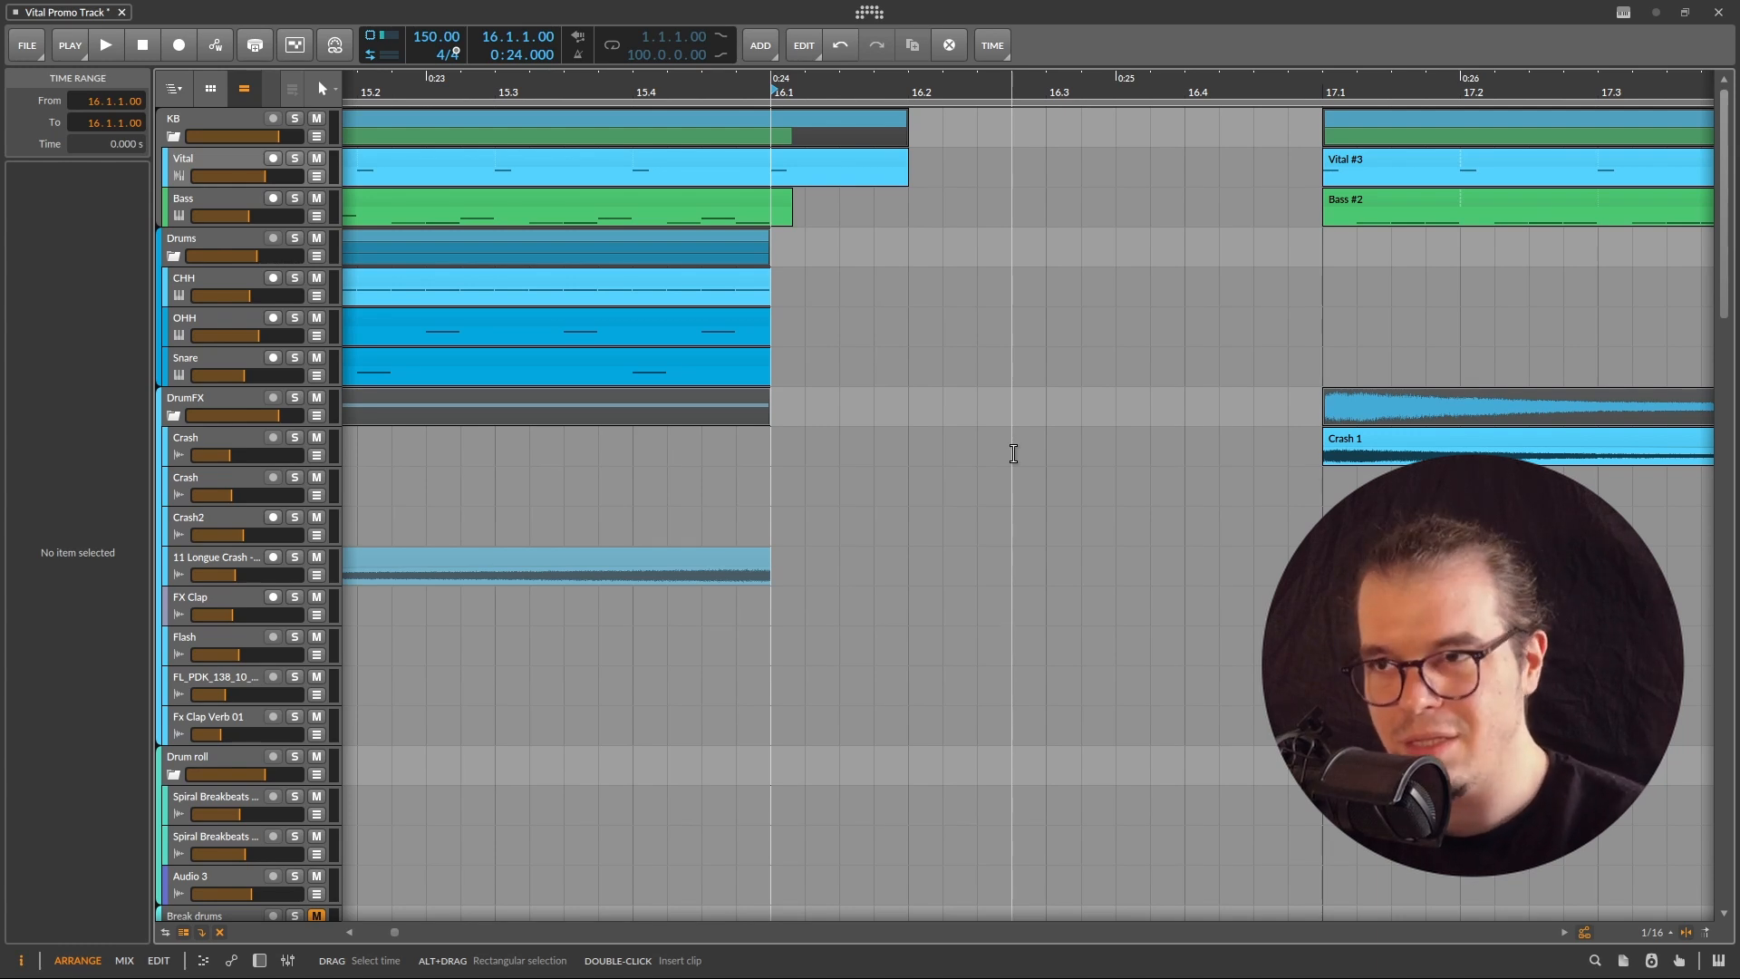
# - Find the SFX clips at bar 16 and select the Vital-bounce-48 clip
pyautogui.scroll(-4, 1016, 453)
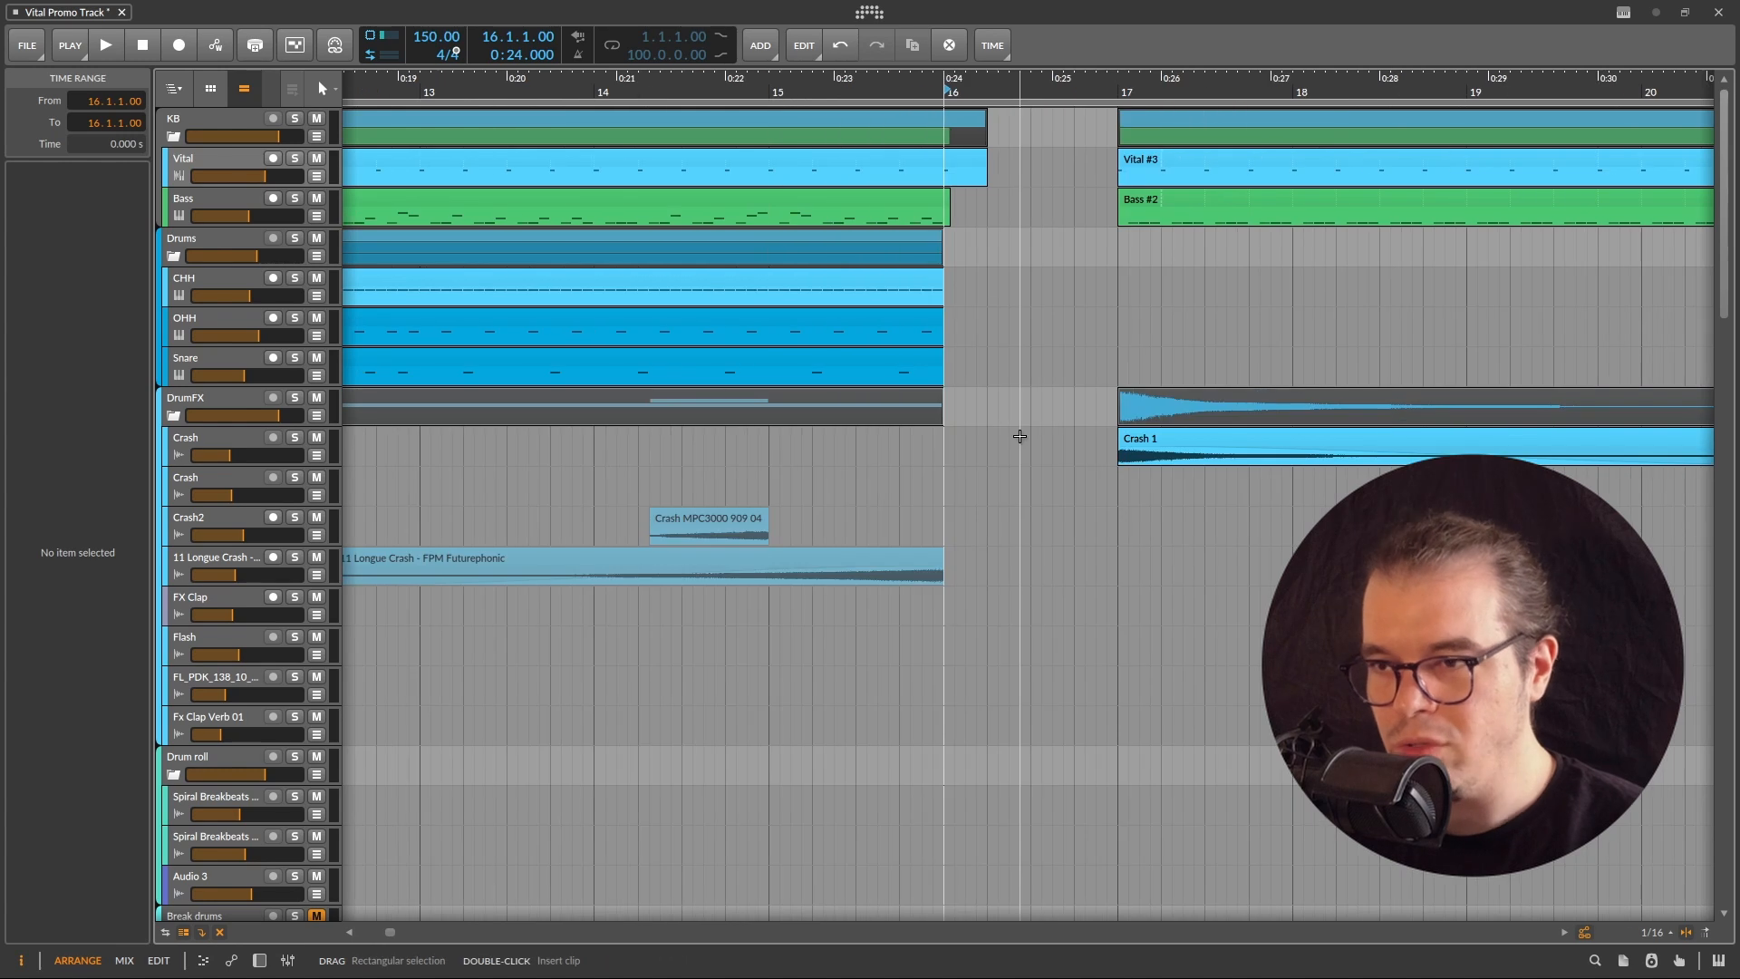
pyautogui.scroll(-5, 1006, 472)
pyautogui.scroll(3, 1082, 600)
pyautogui.scroll(-4, 961, 490)
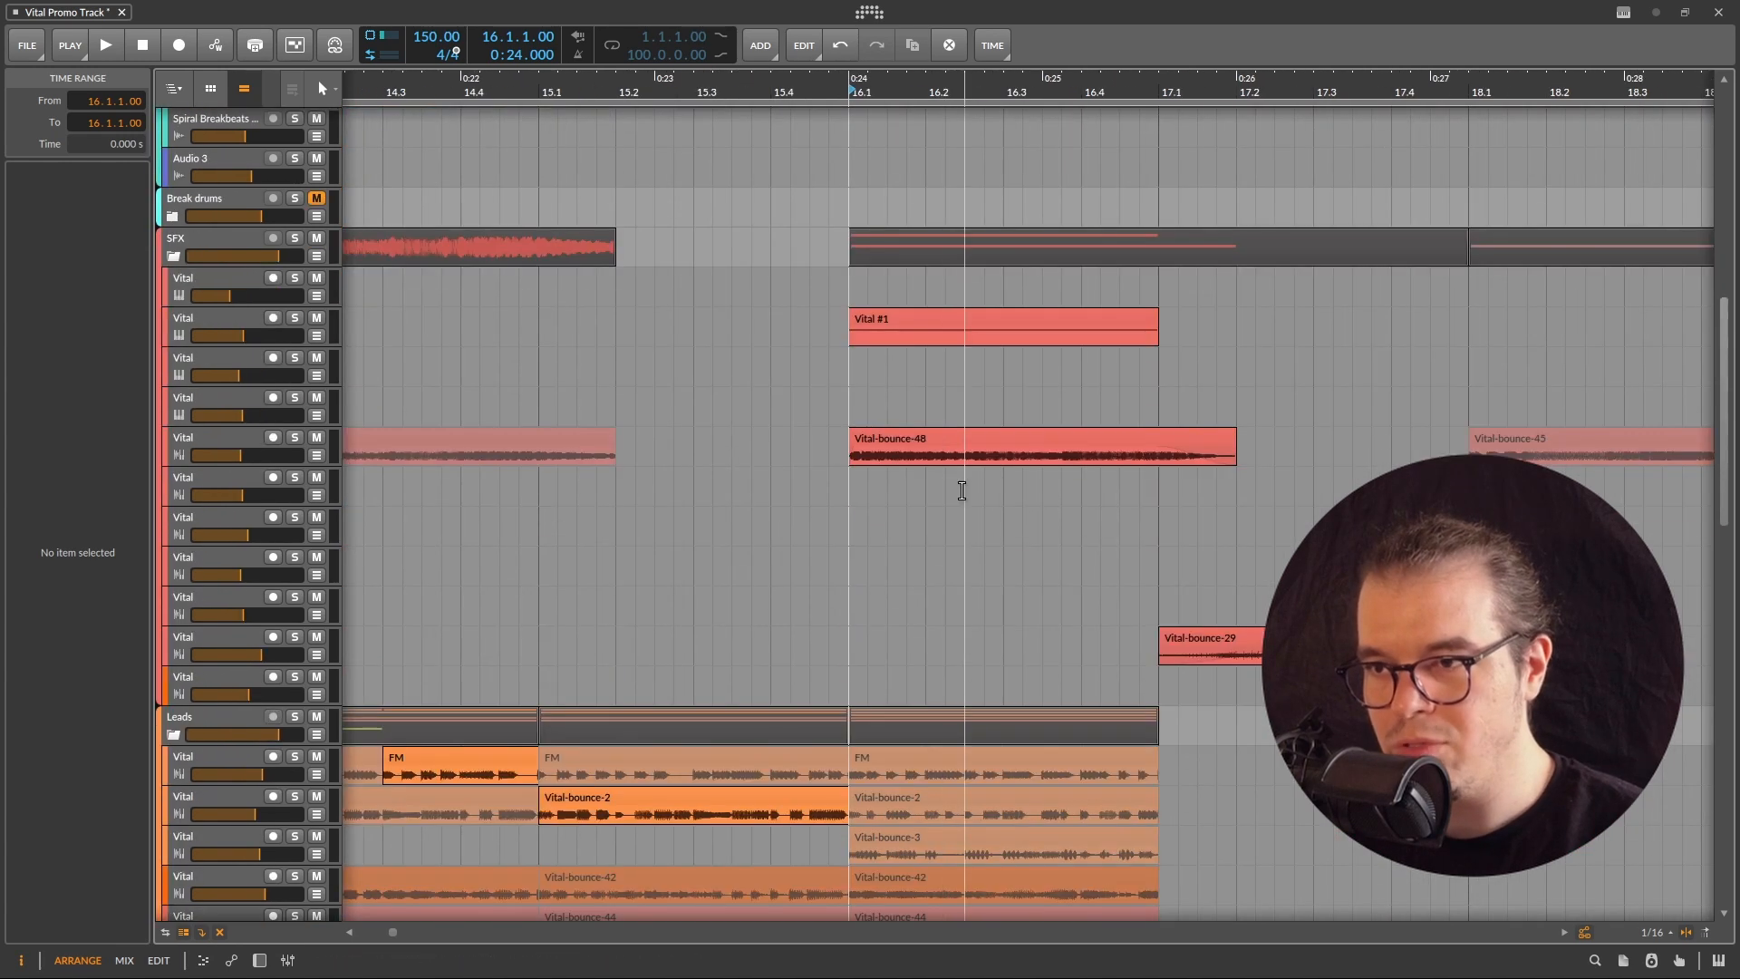
pyautogui.click(938, 438)
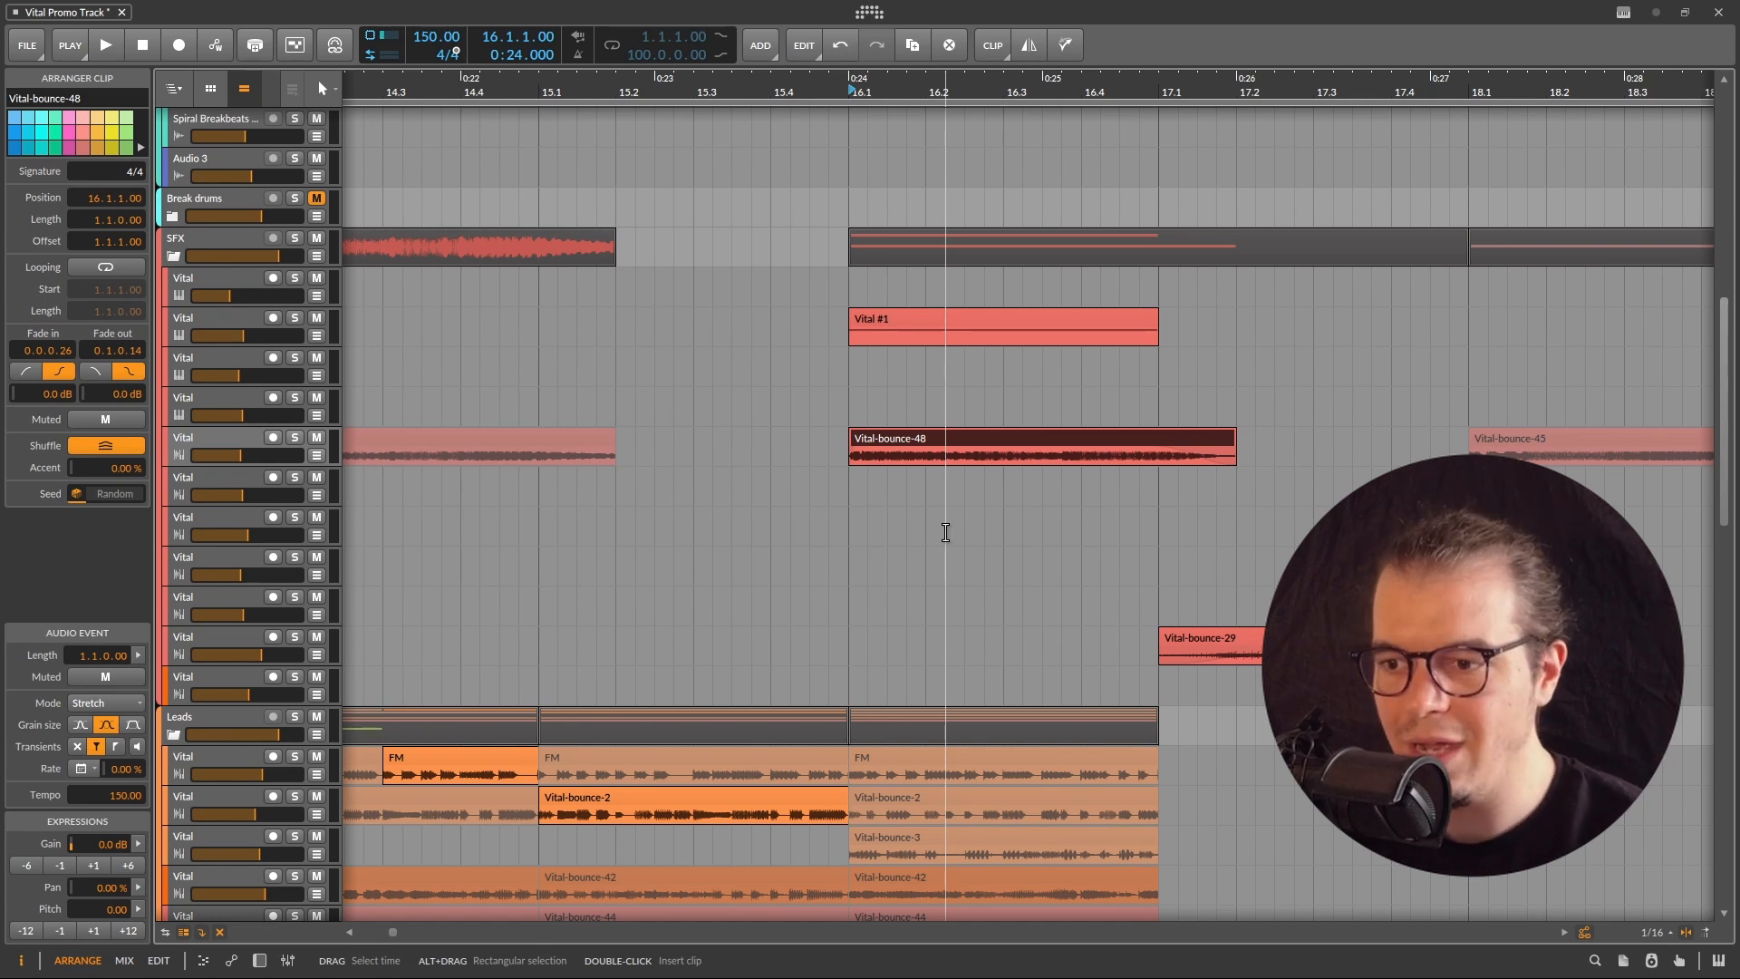
# - Inspect the active lead clips leading into the break: the FM clips in bars 13 and 14 and the Squelch clip at 14.1
pyautogui.scroll(-4, 870, 462)
pyautogui.scroll(-4, 870, 507)
pyautogui.click(611, 562)
pyautogui.click(739, 566)
pyautogui.click(710, 844)
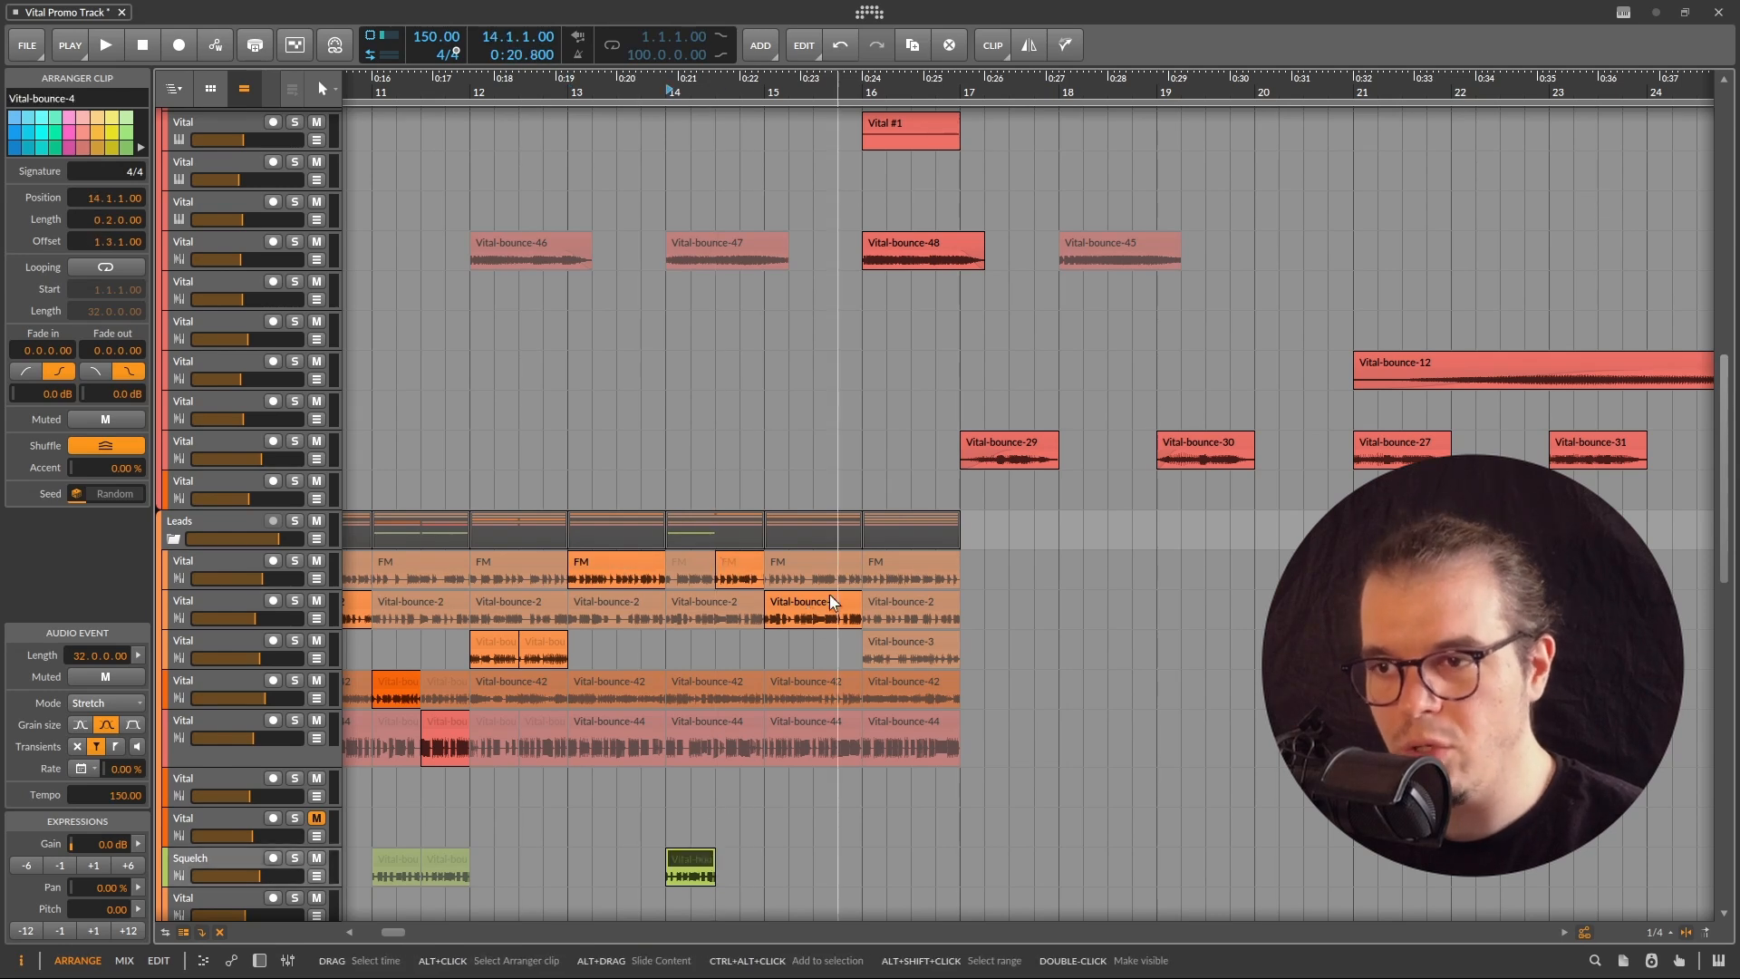
# - Play the lead section from bar 13 through the break at bar 16 and select the Vital-bounce-48 clip
pyautogui.scroll(2, 879, 680)
pyautogui.scroll(-4, 877, 680)
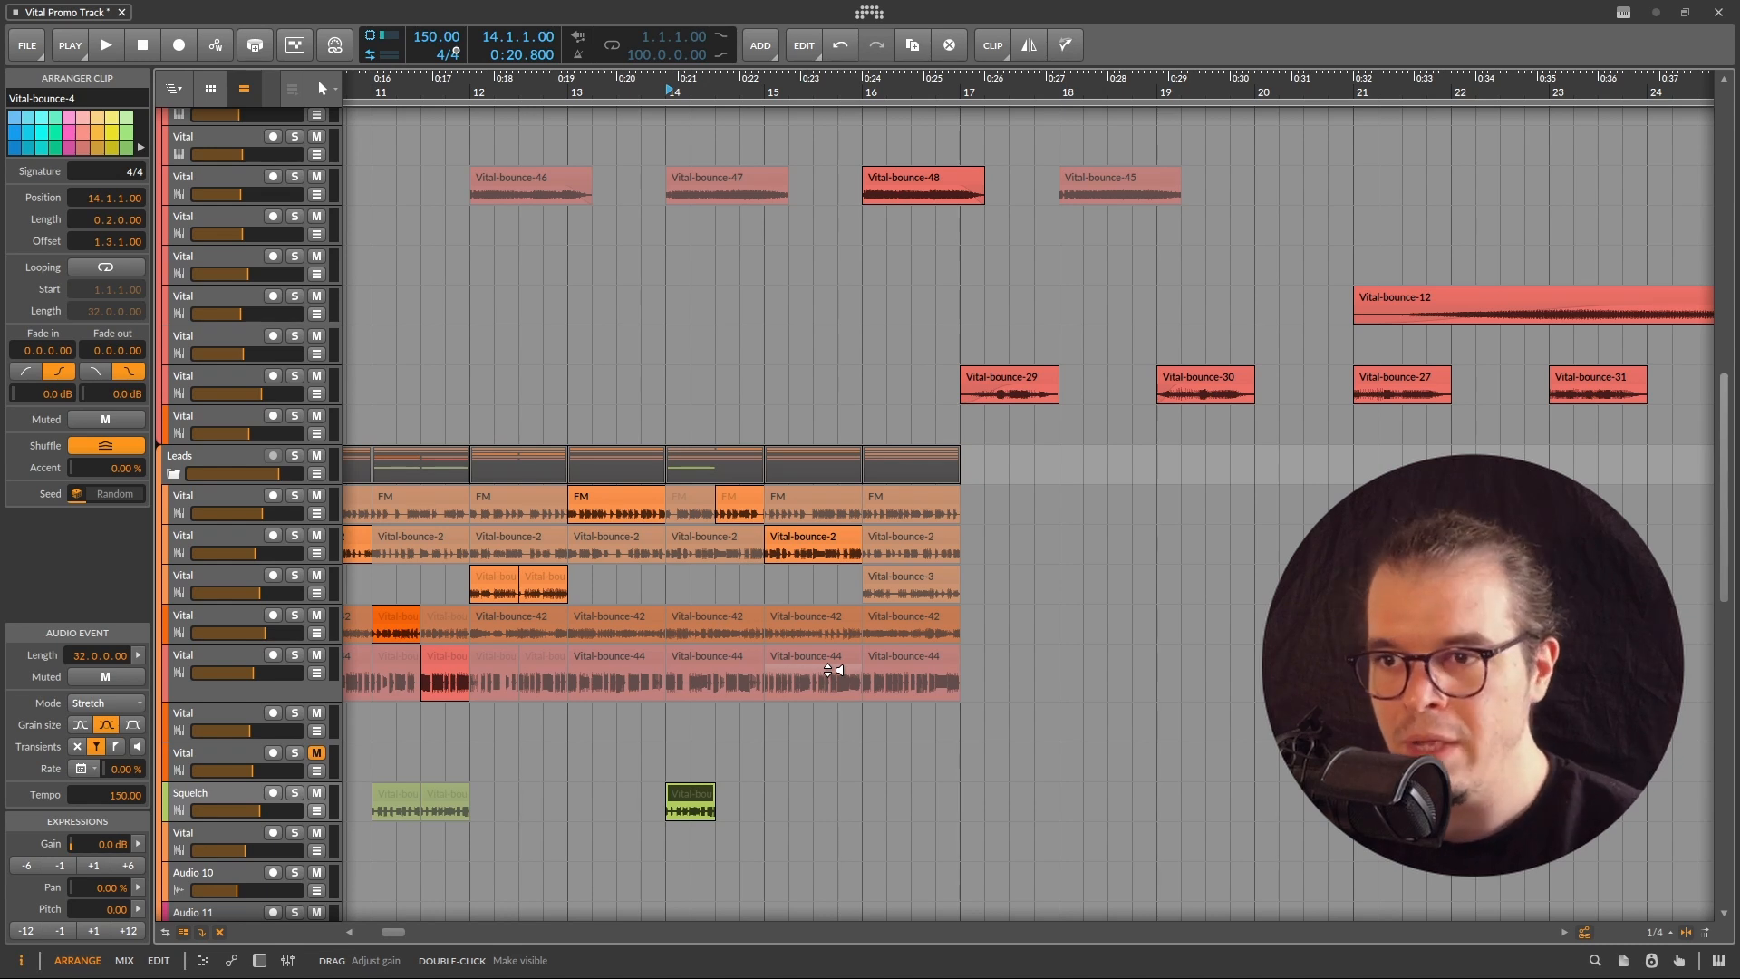
pyautogui.scroll(3, 750, 508)
pyautogui.click(652, 400)
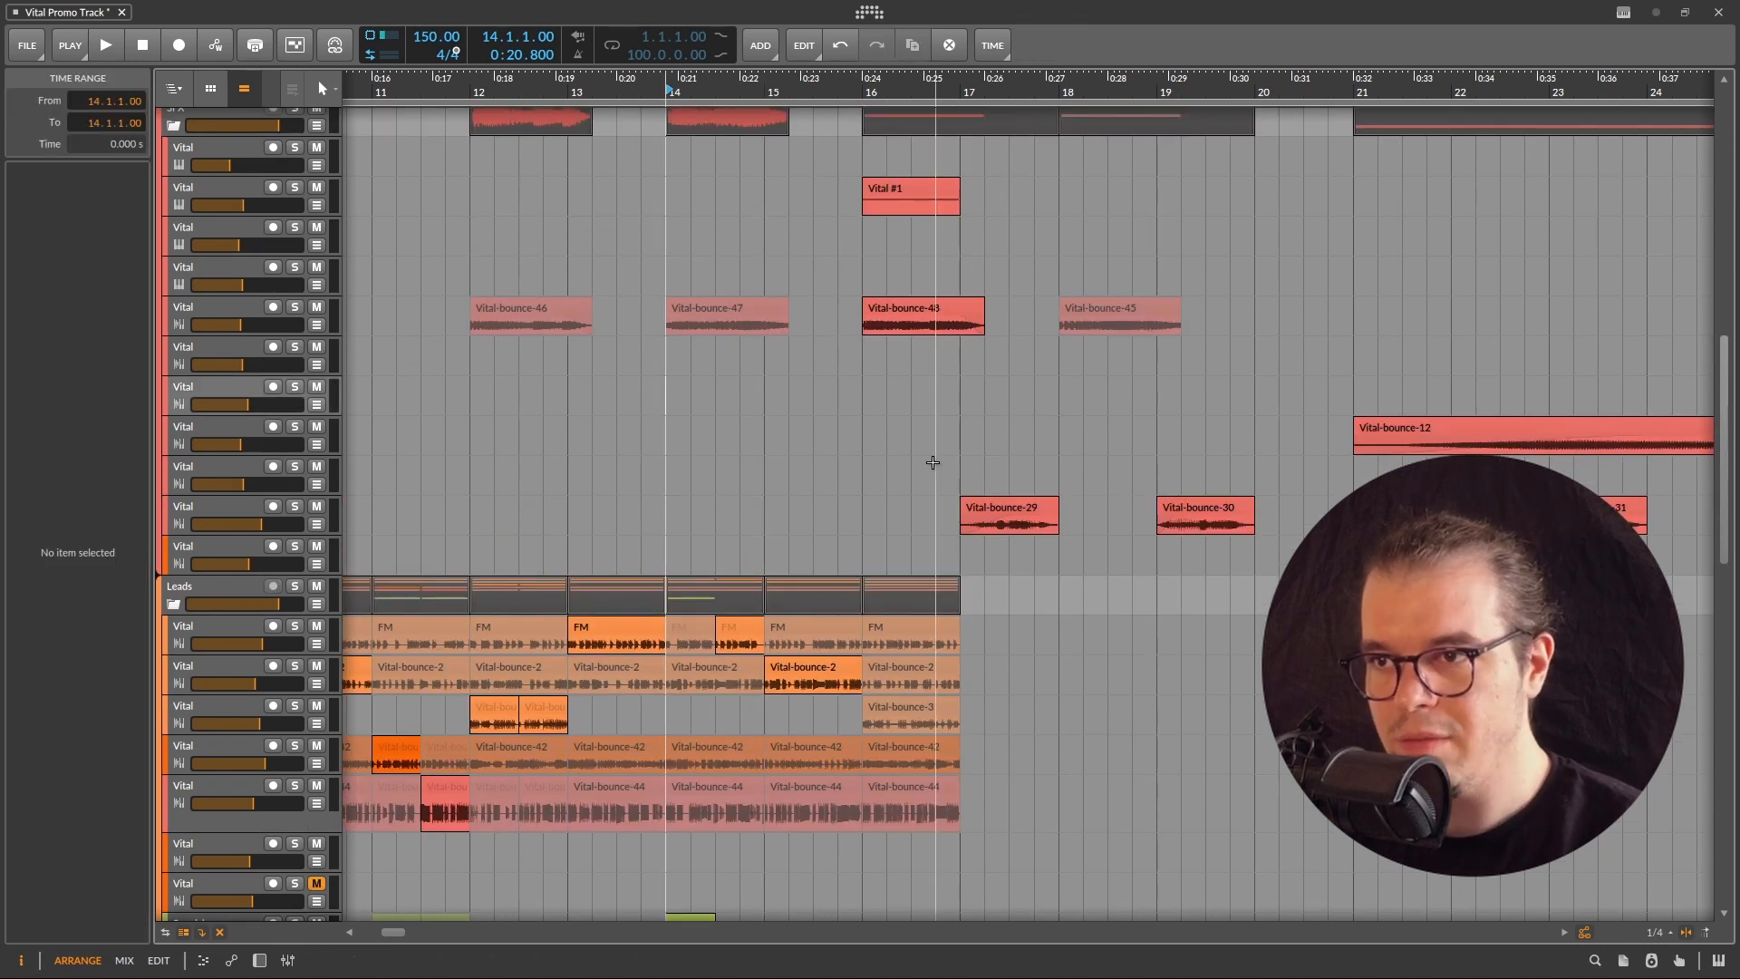
pyautogui.press('space')
pyautogui.scroll(-3, 850, 399)
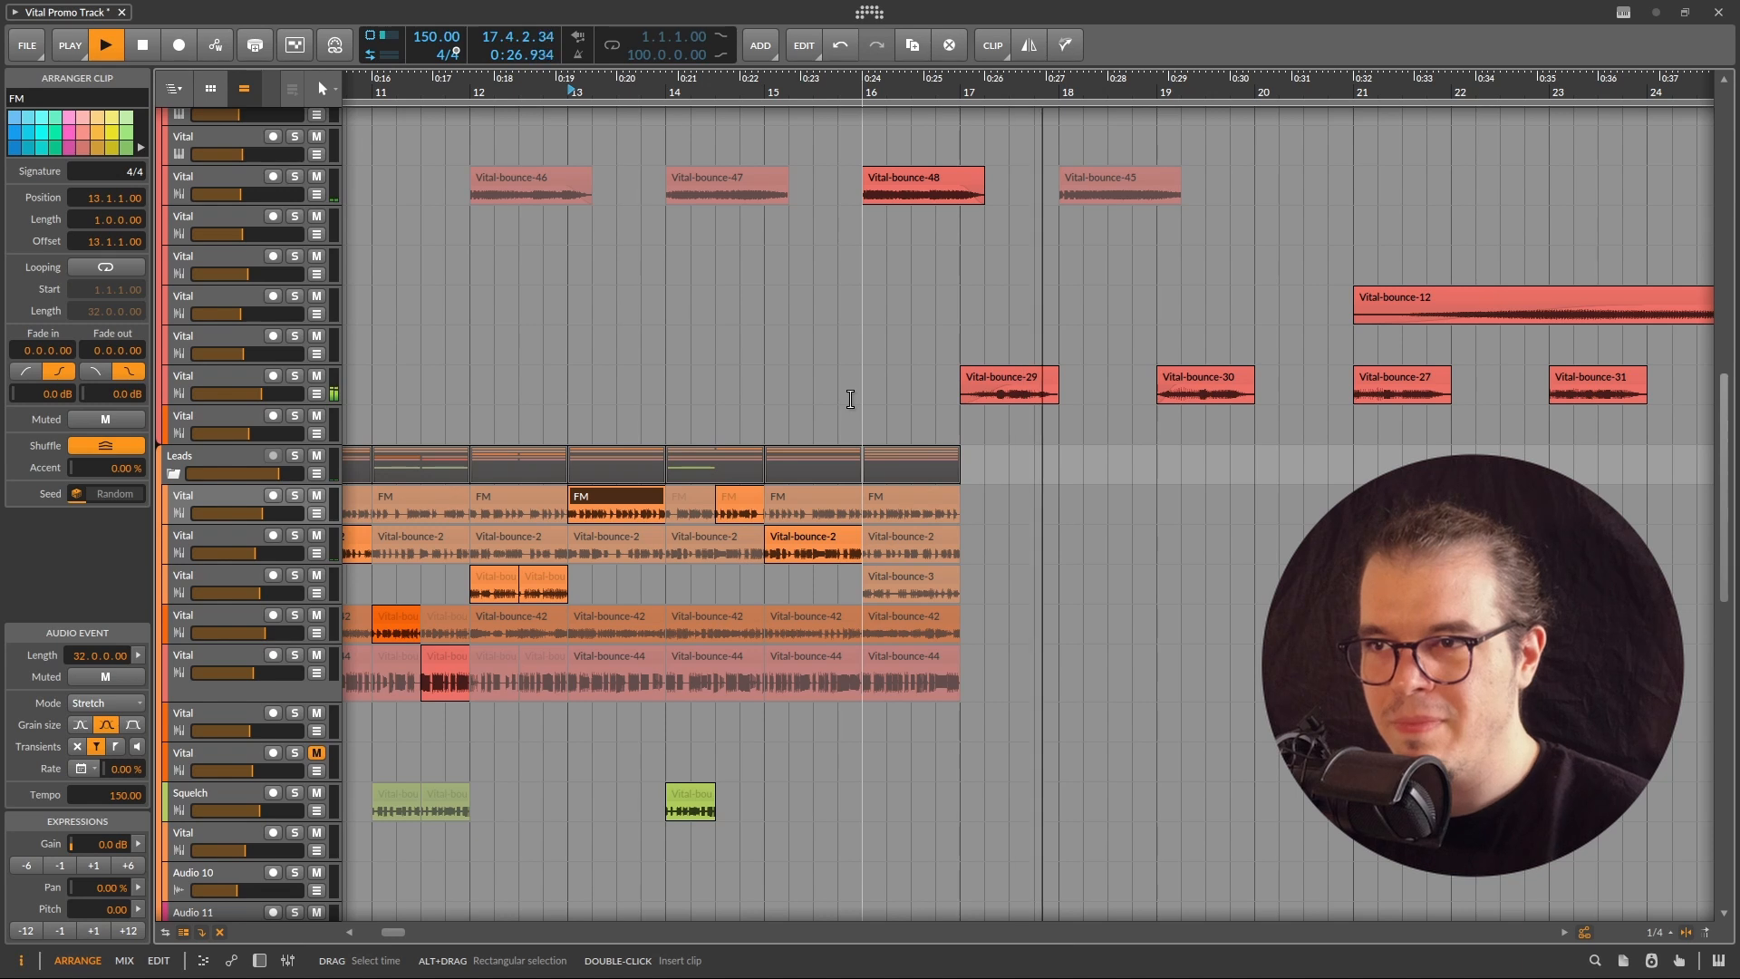
pyautogui.press('space')
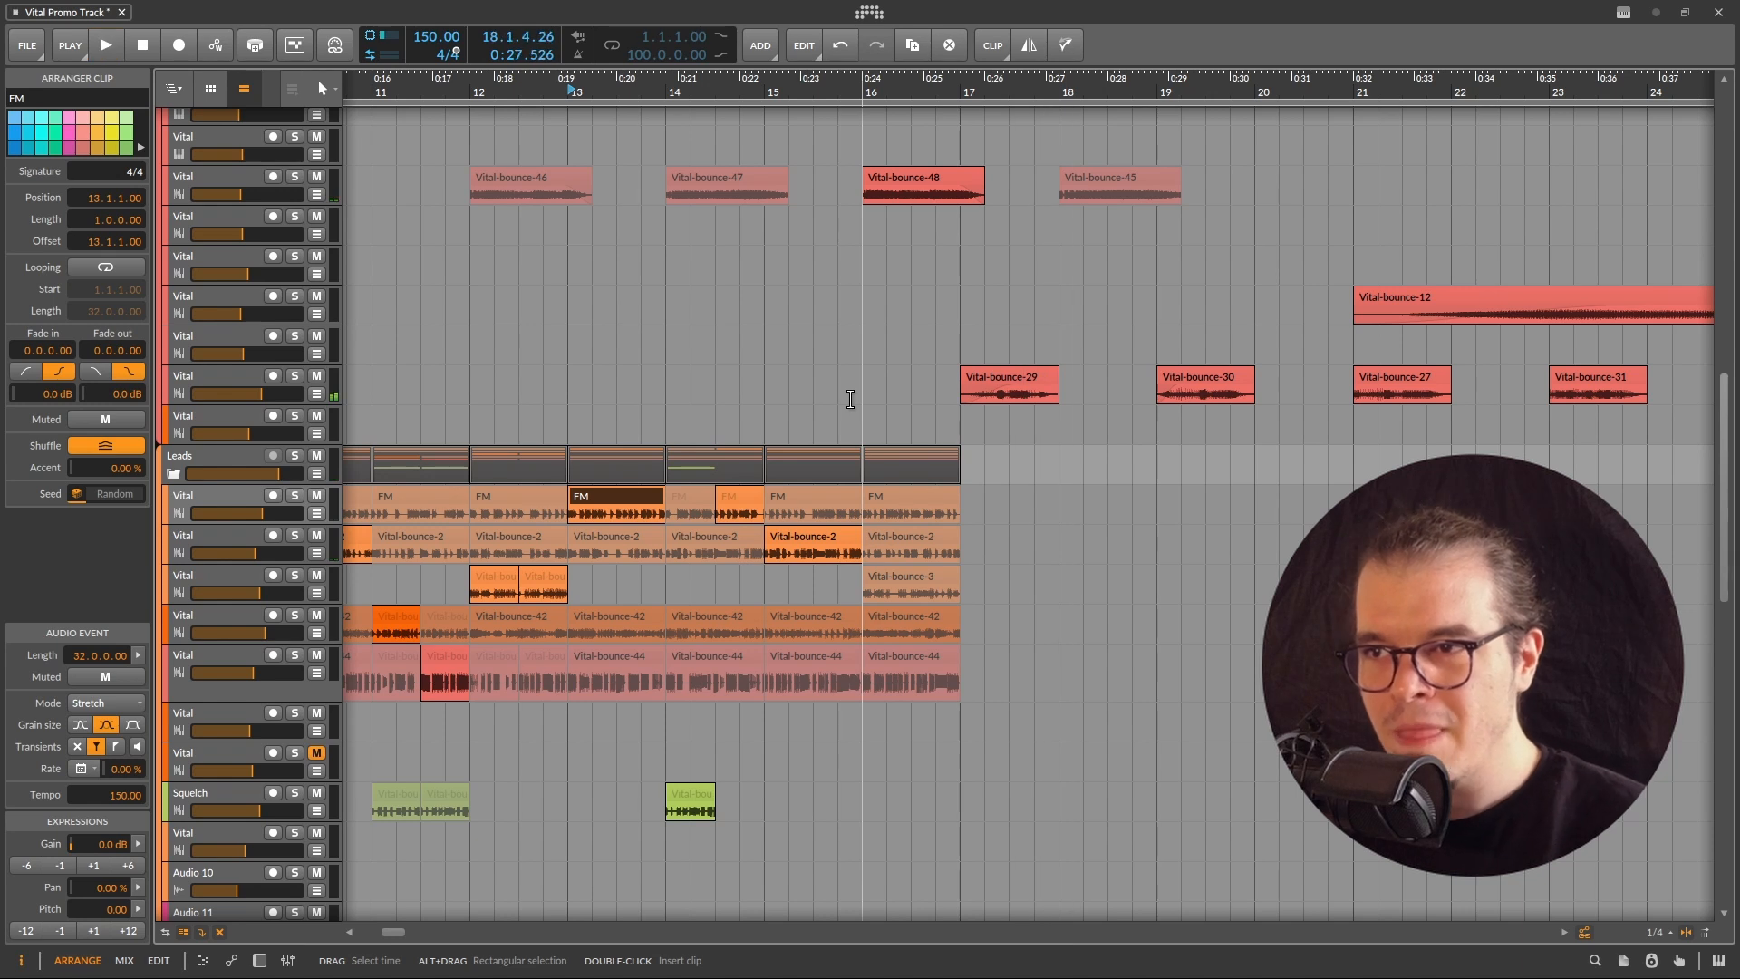
pyautogui.click(938, 180)
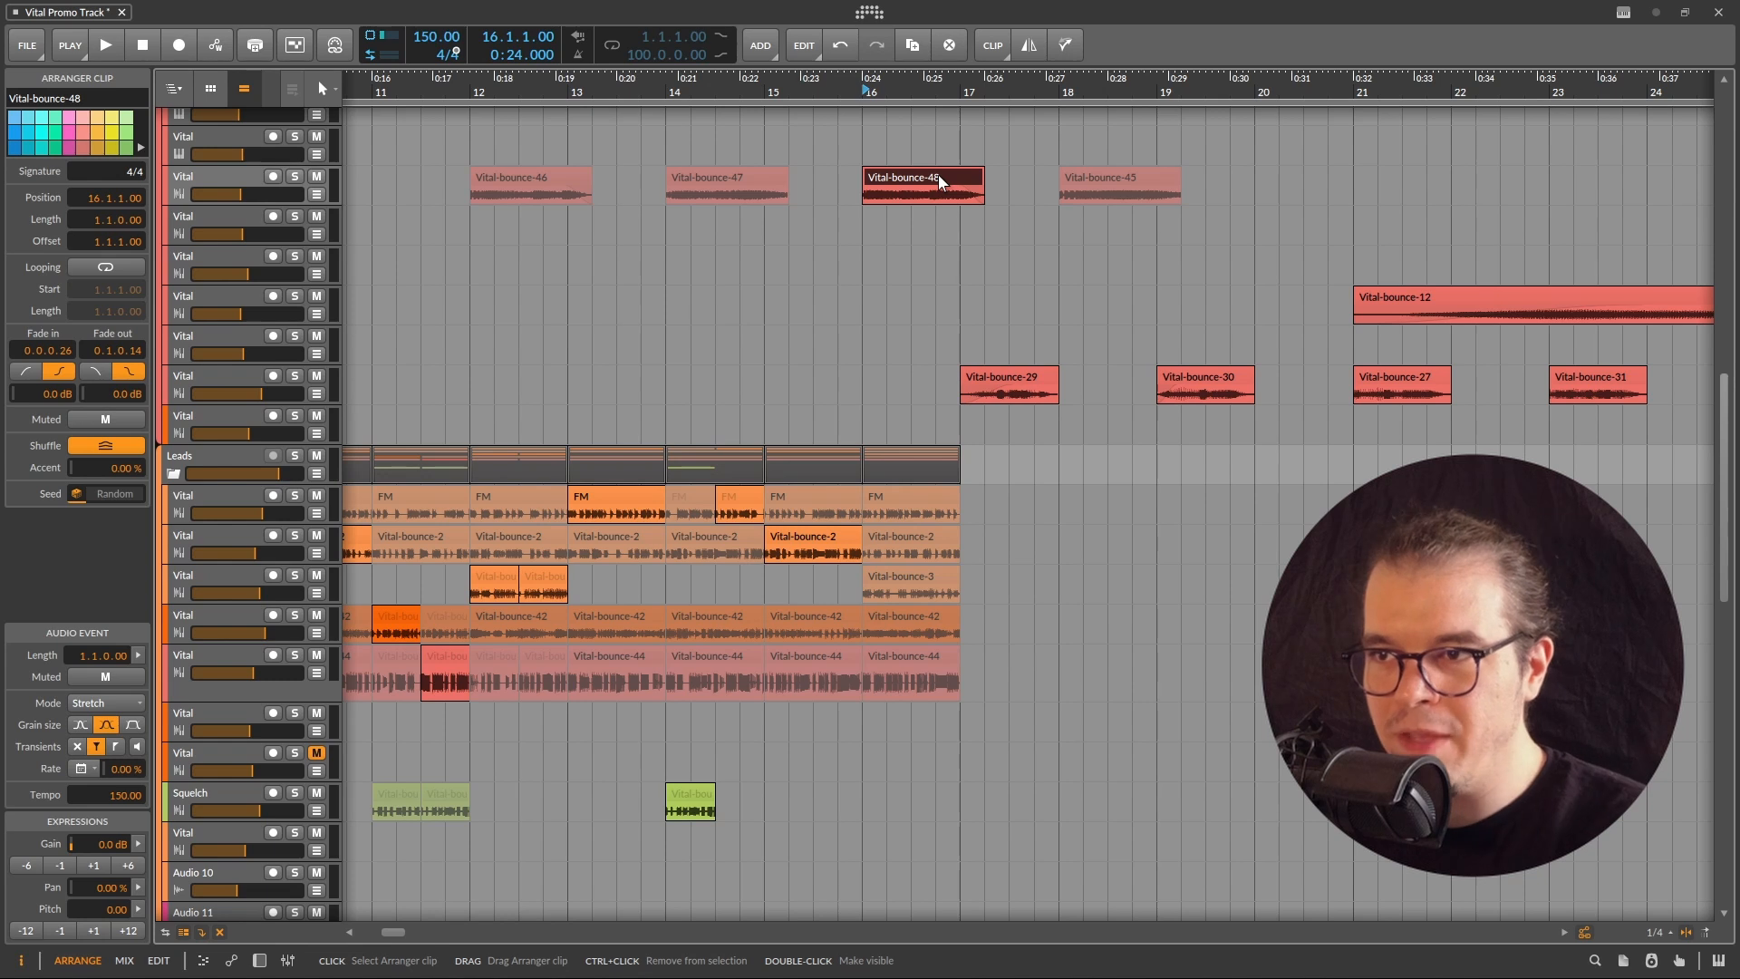
# - Unmute the FM clip at bar 16, play the leads from bar 13 through the break, and select the Vital-bounce-48 clip
pyautogui.click(889, 494)
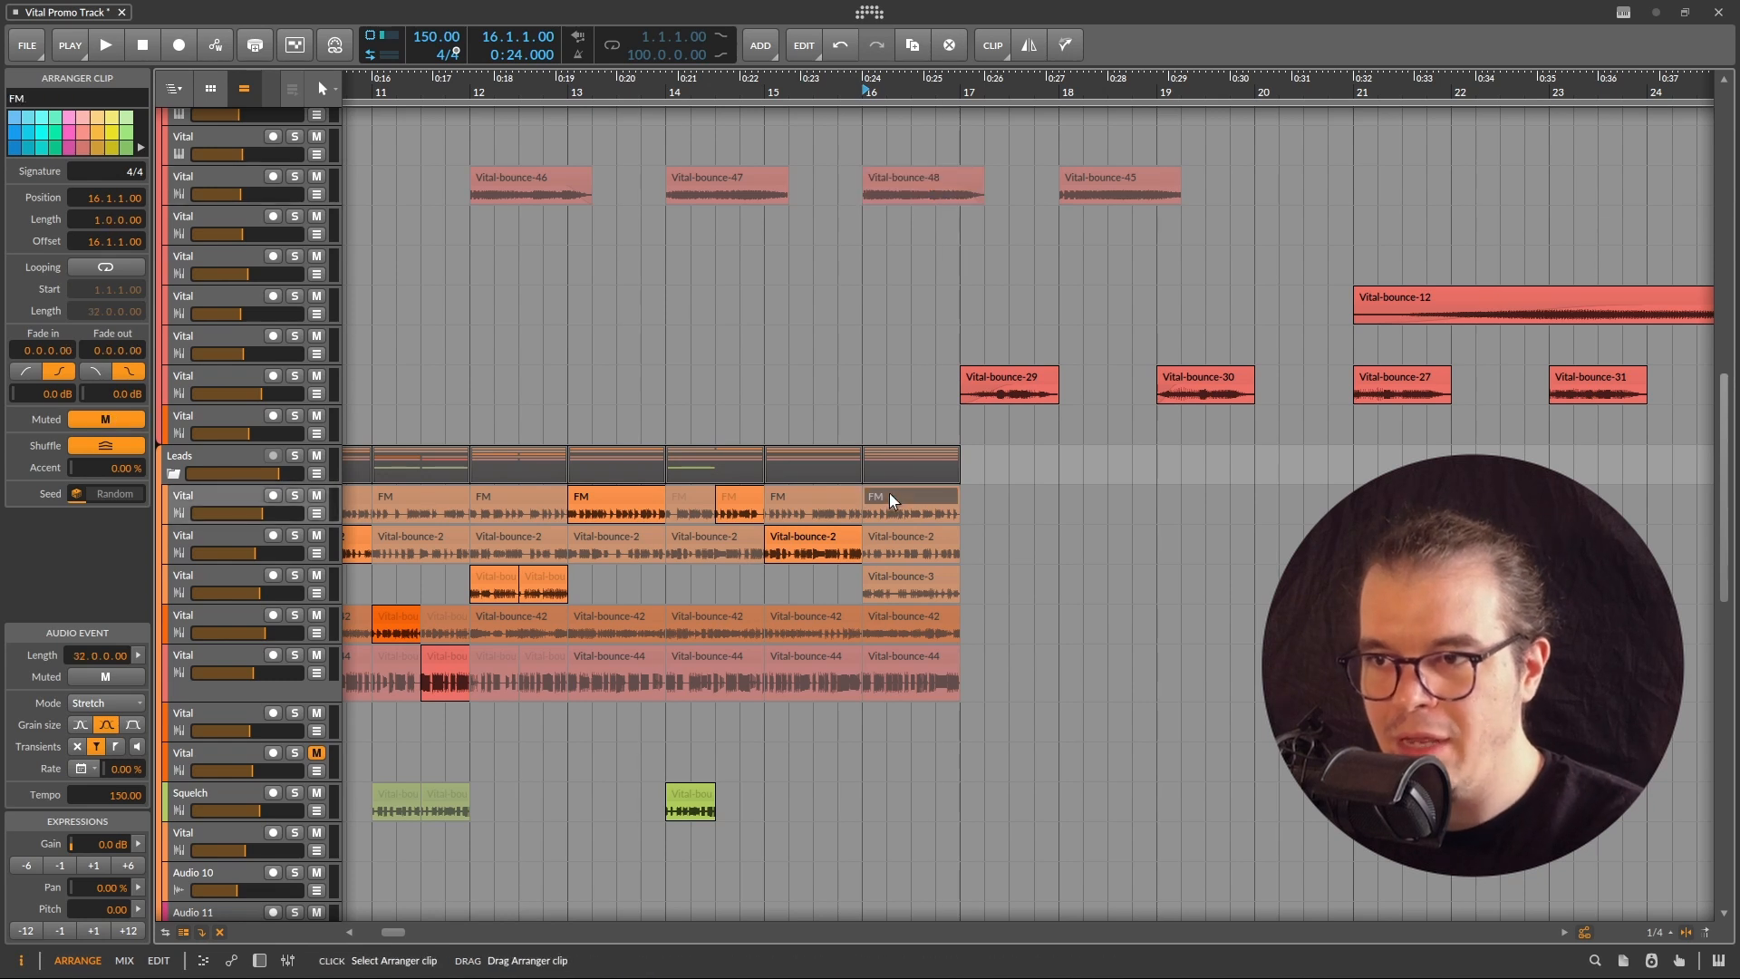
pyautogui.click(591, 501)
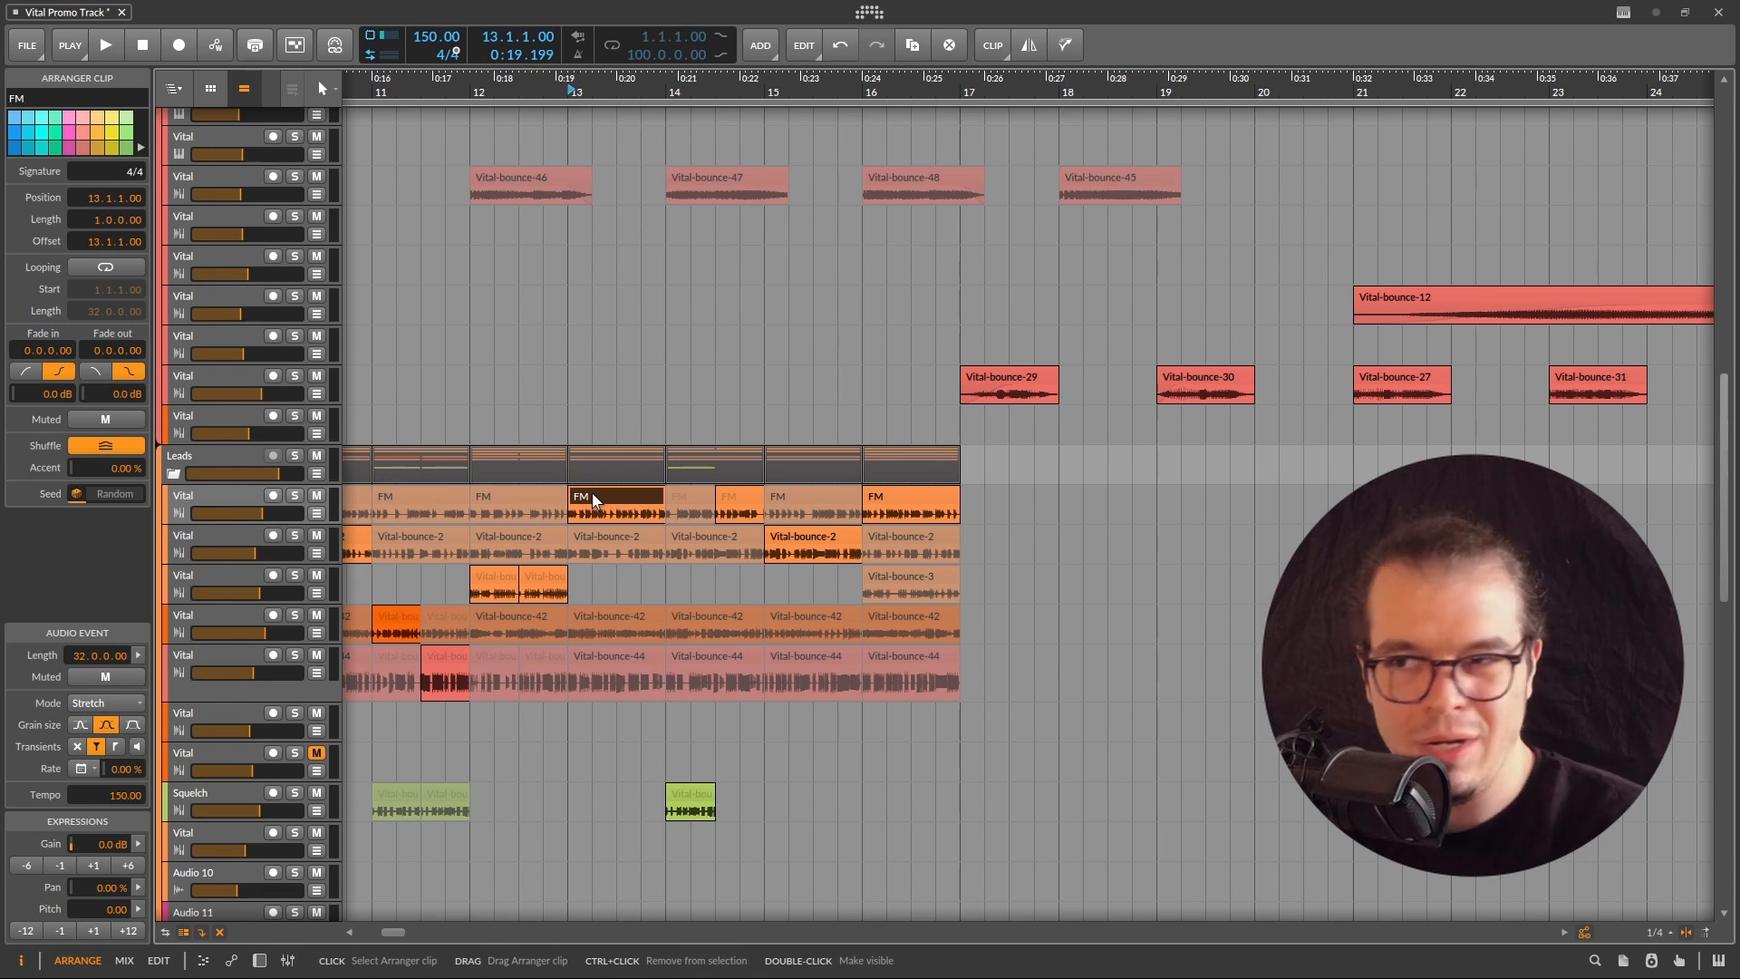
pyautogui.press('space')
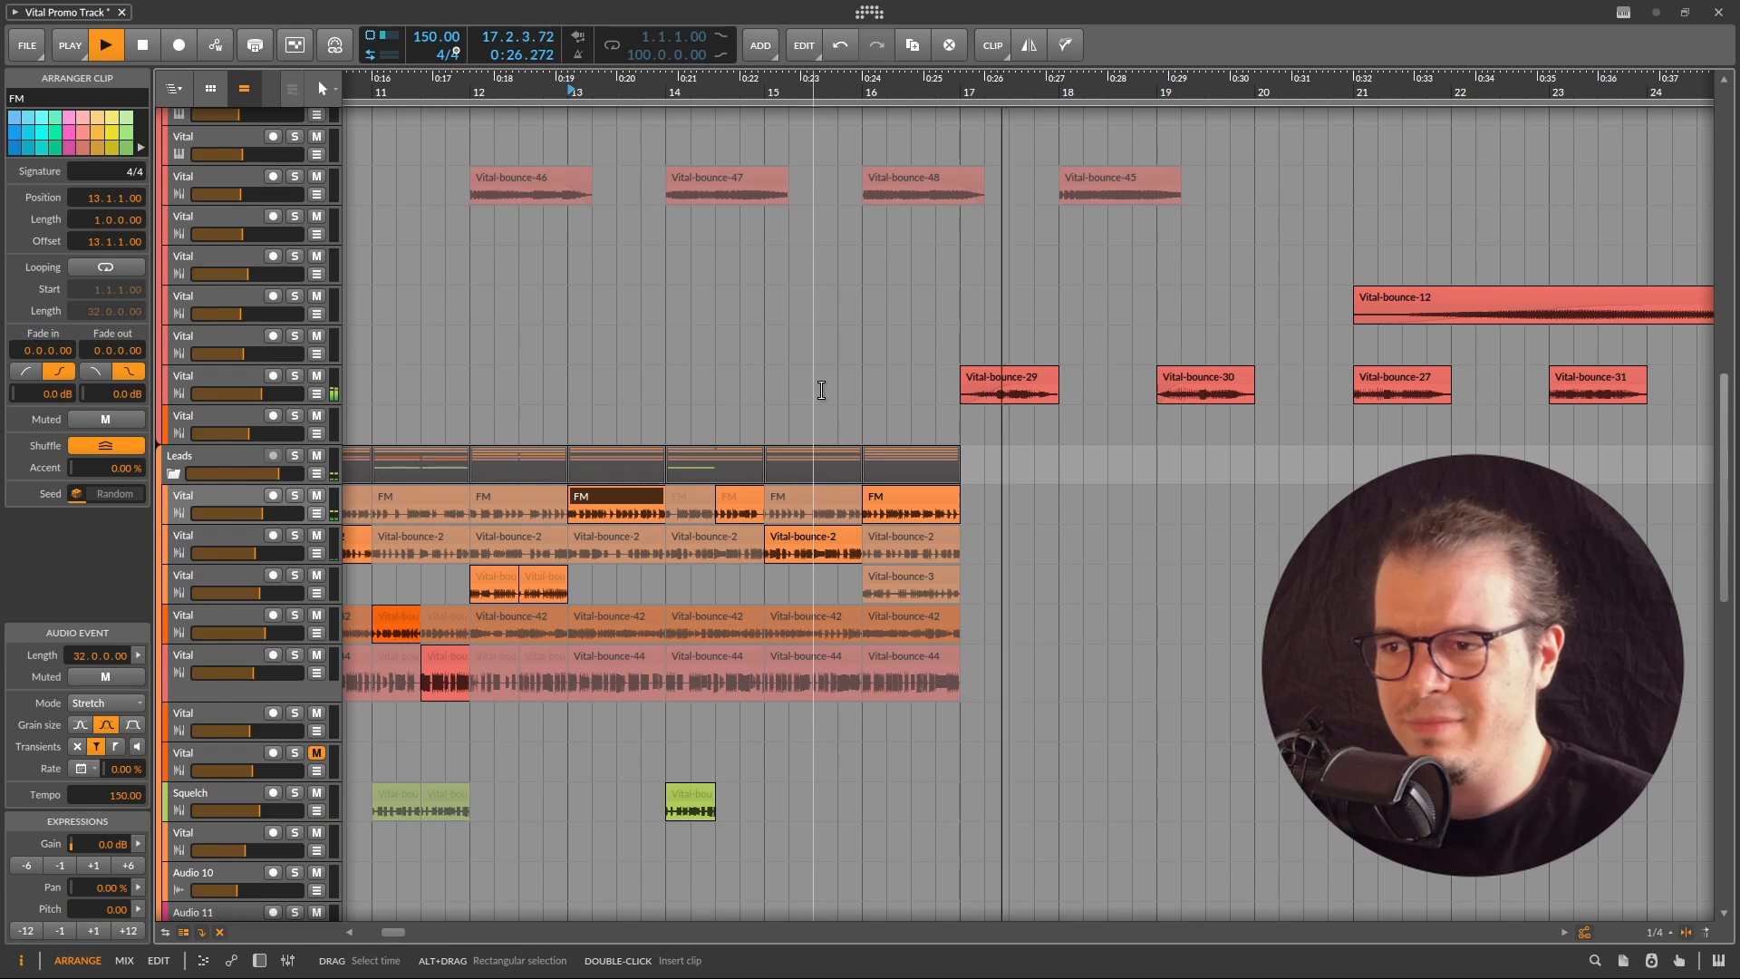
pyautogui.press('space')
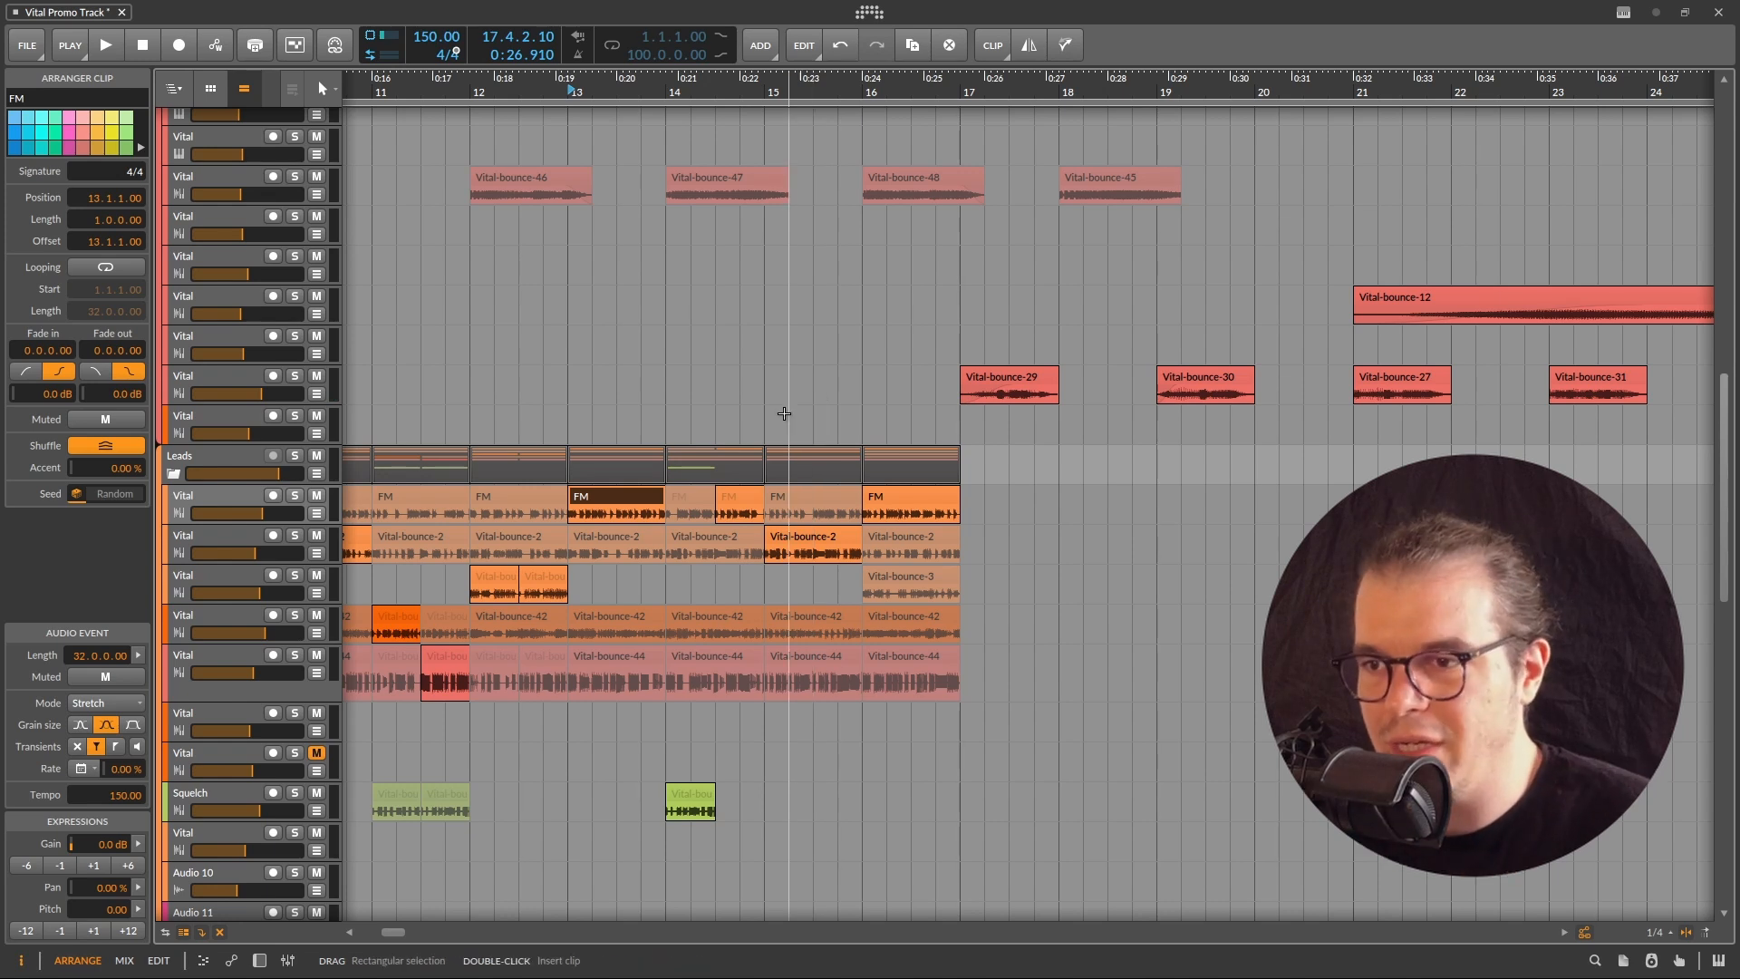
pyautogui.click(927, 504)
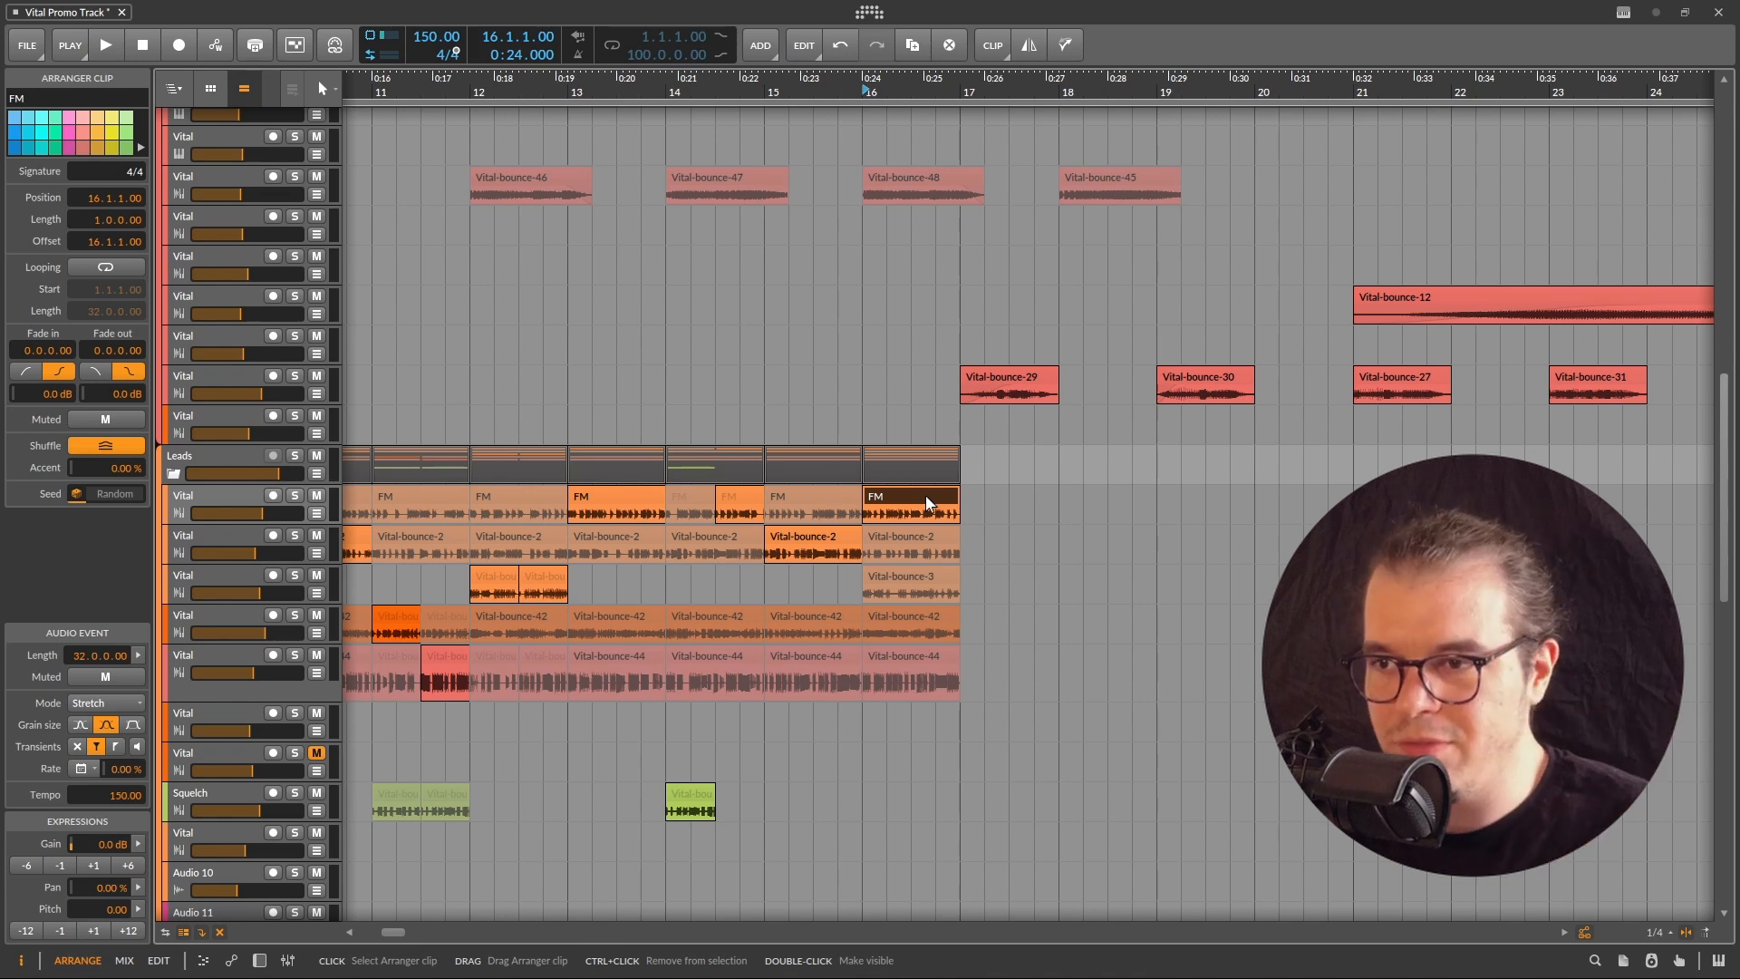
pyautogui.click(912, 180)
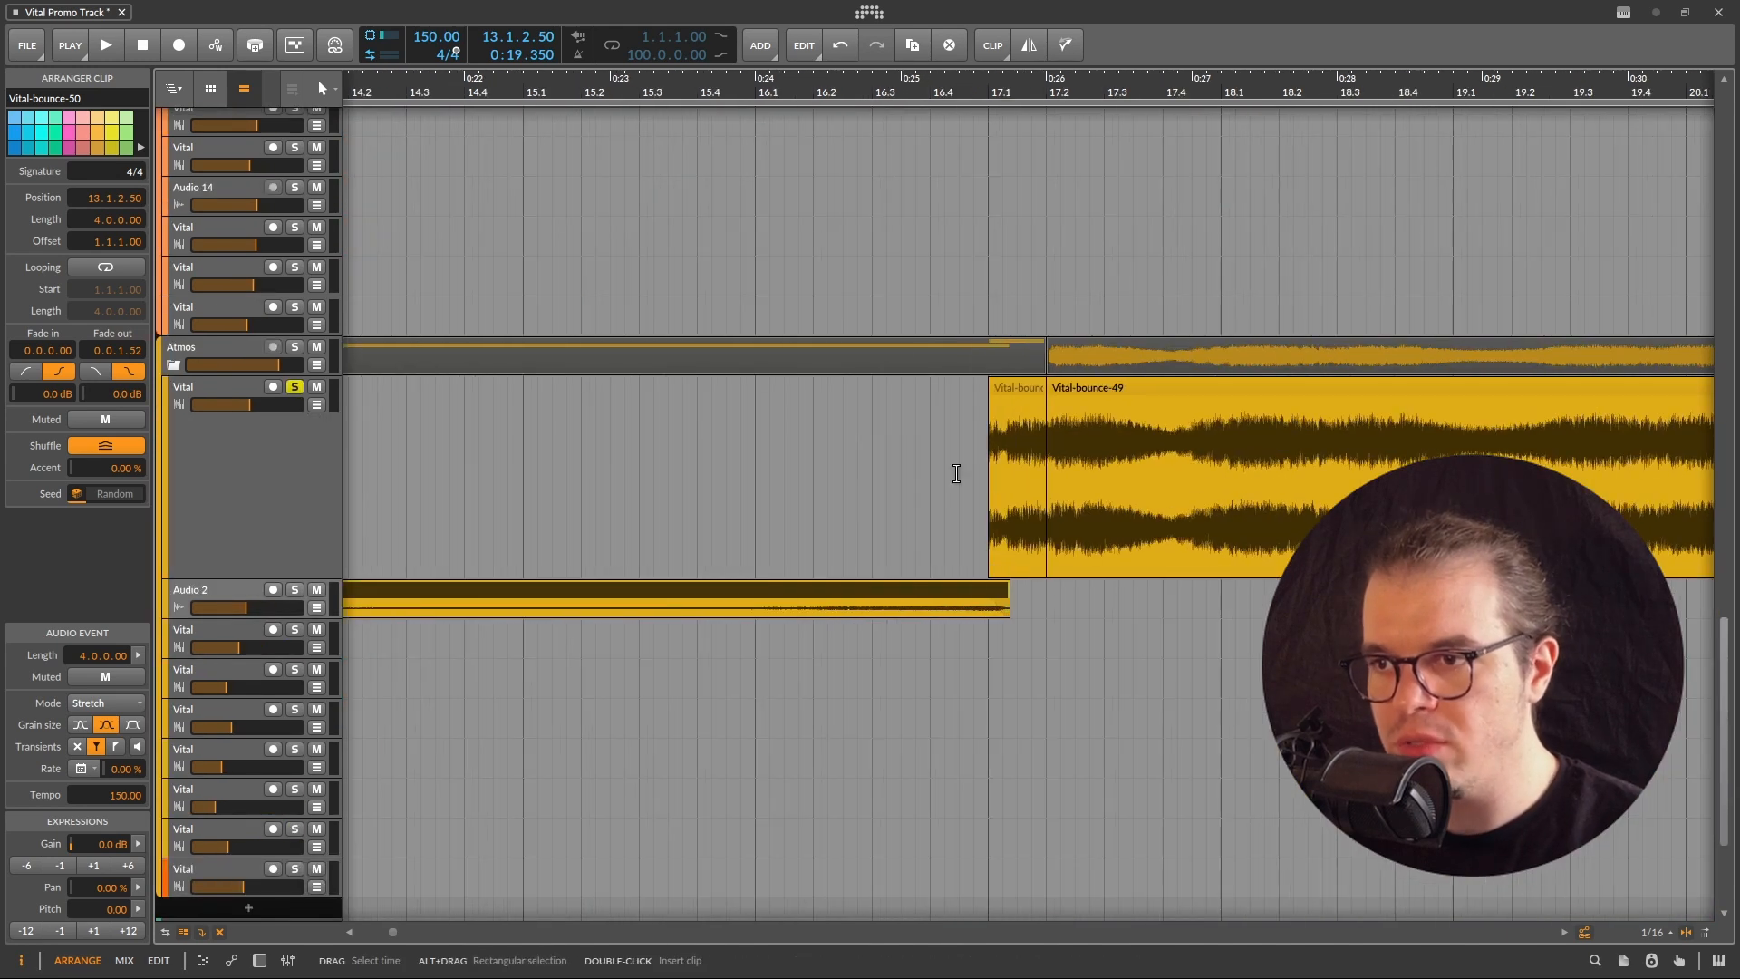
# - Play the soloed atmosphere track's short Vital-bounce-49 clip from bar 17
pyautogui.click(974, 475)
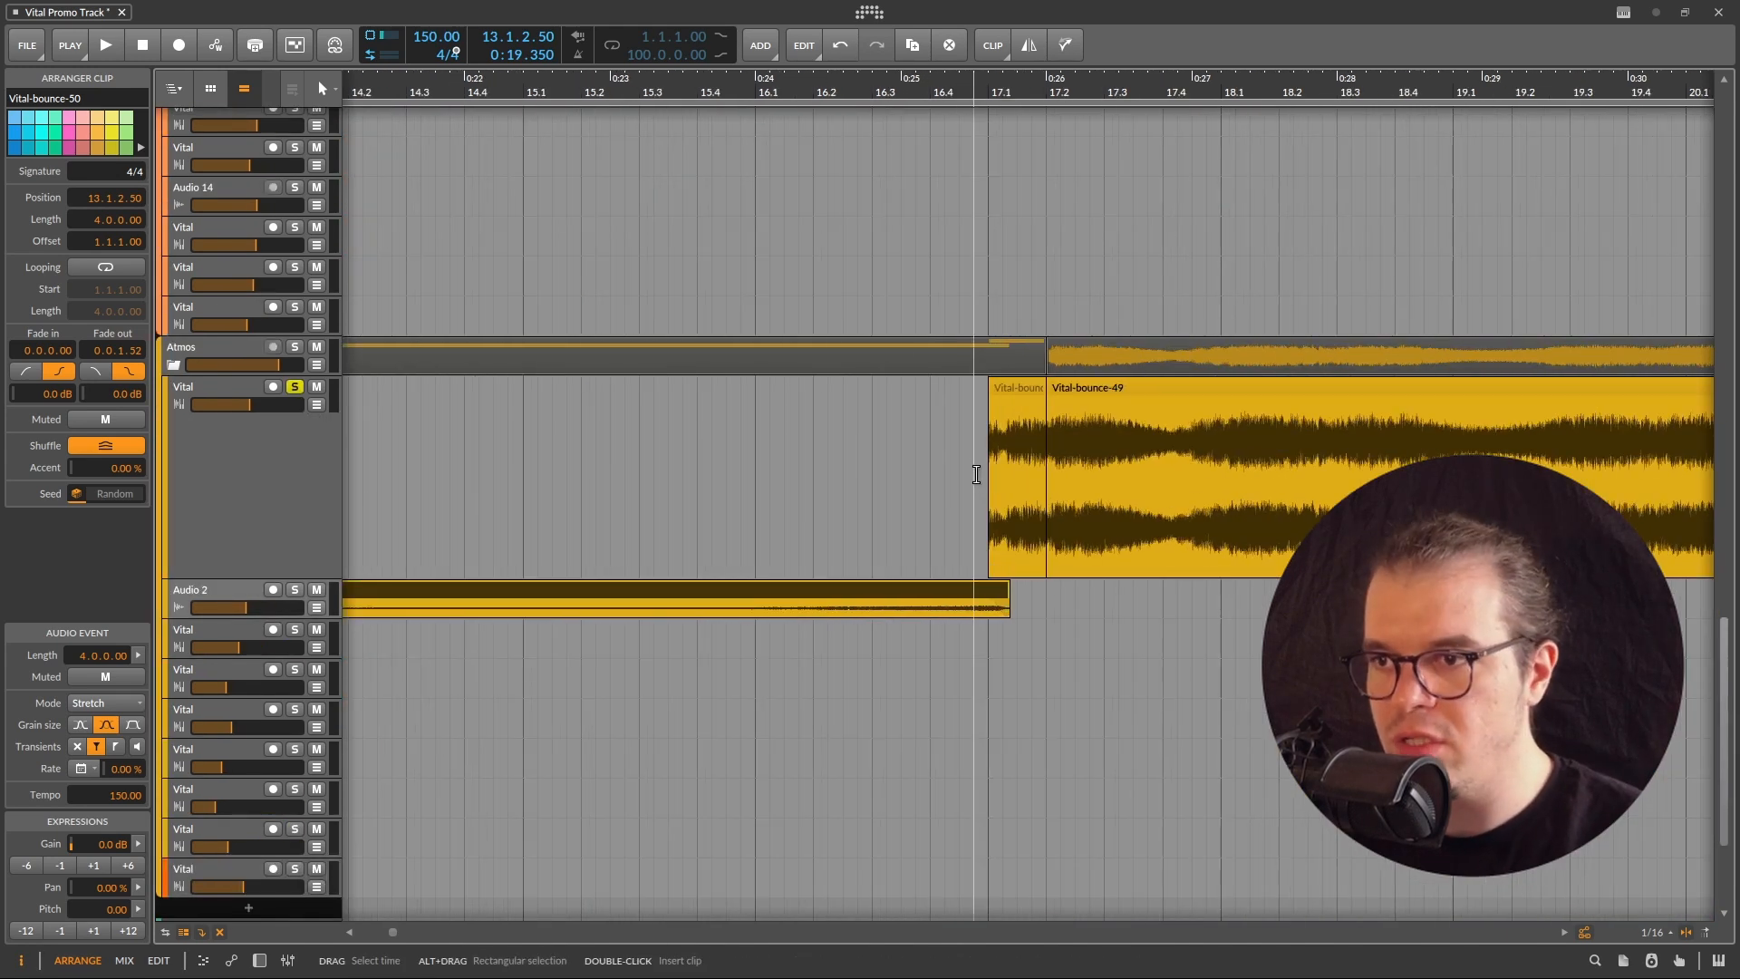
pyautogui.scroll(5, 1075, 494)
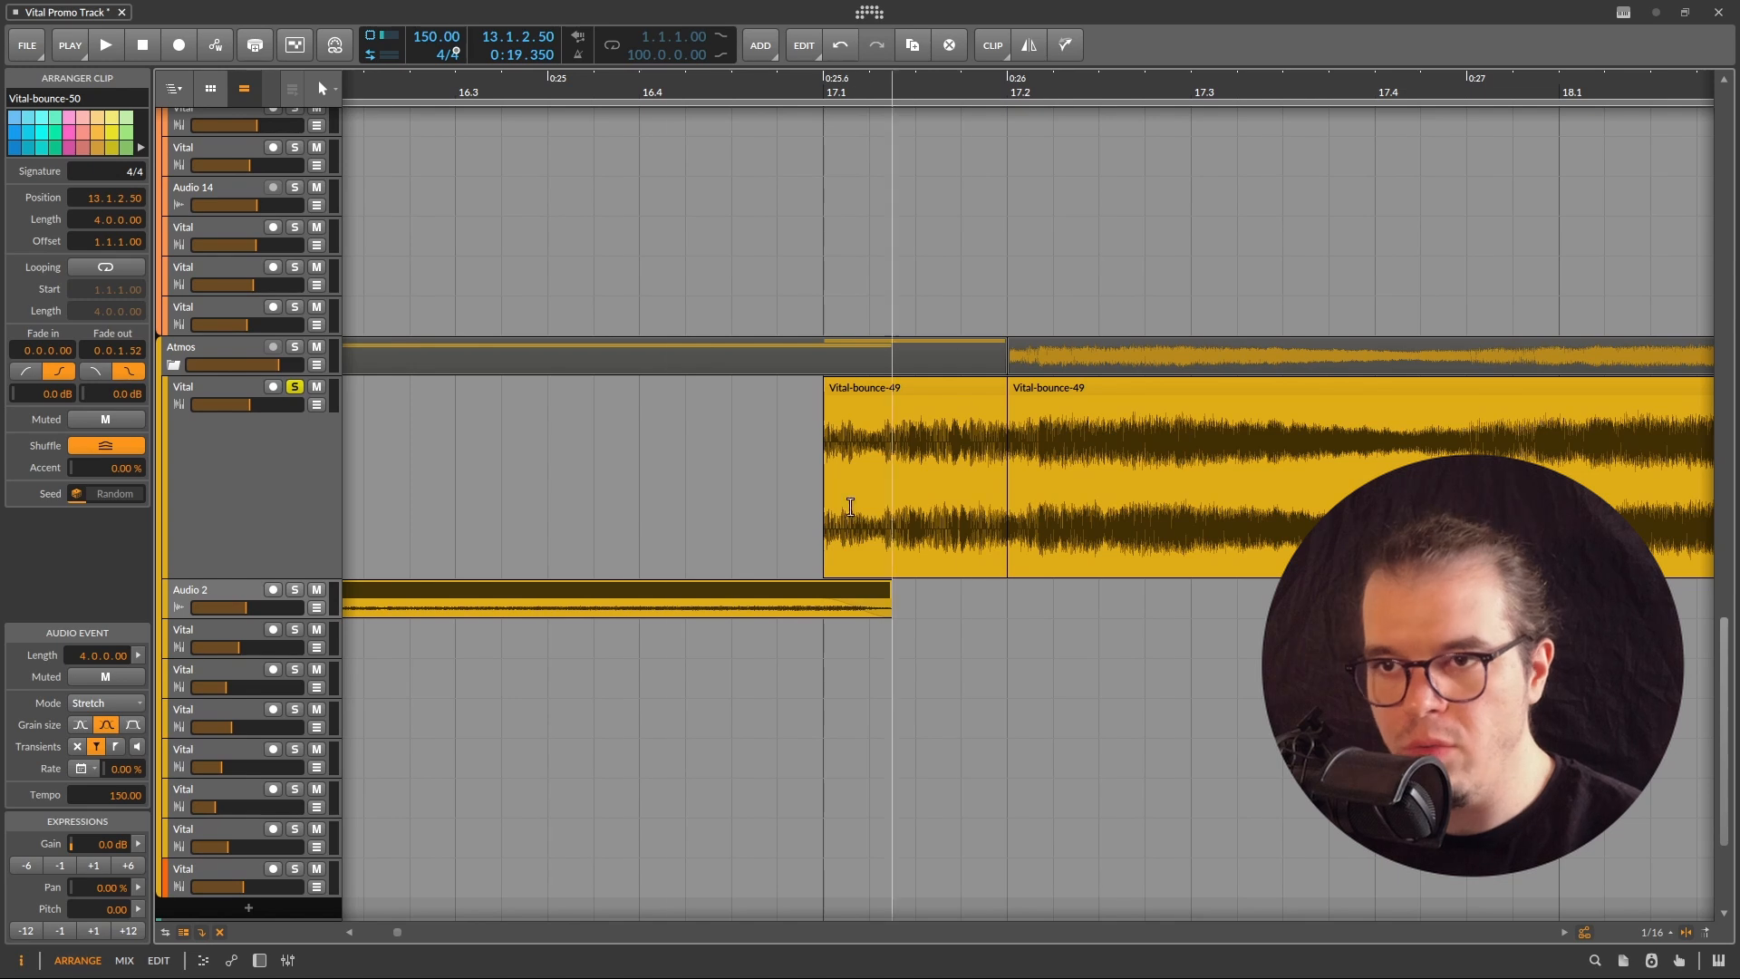
pyautogui.click(909, 395)
pyautogui.press('space')
pyautogui.scroll(-9, 1043, 513)
pyautogui.press('space')
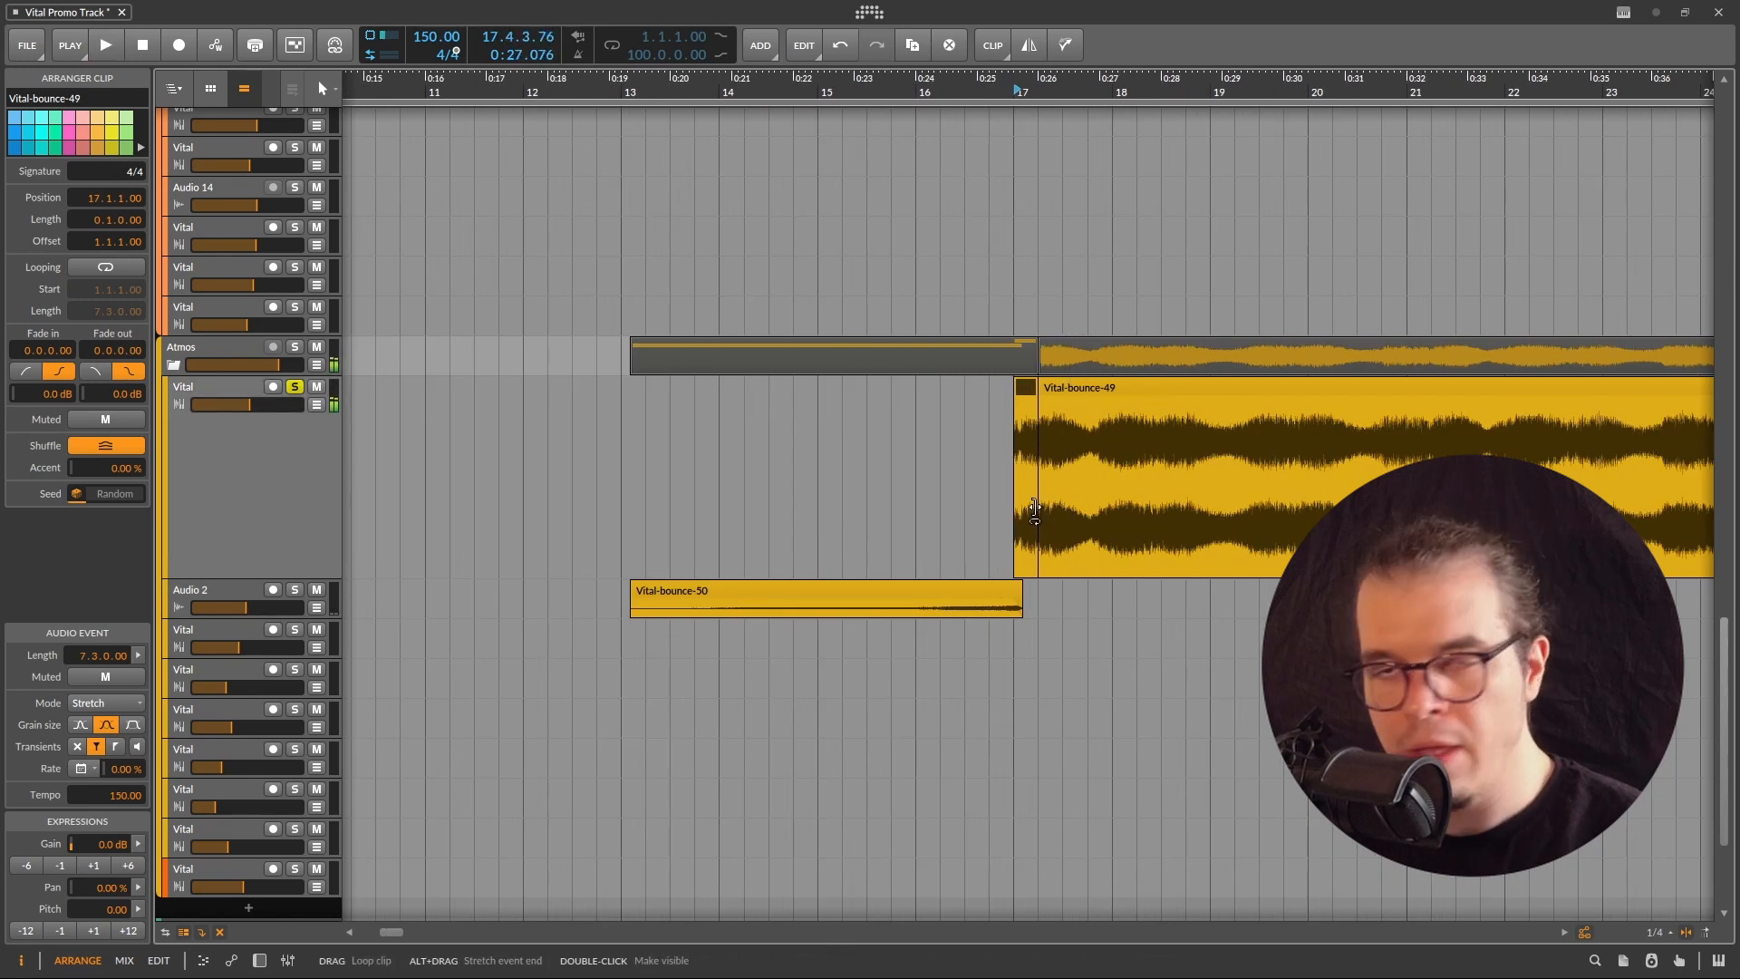
# - Select the time range from 17.1.1 to 17.1.2 at the start of Vital-bounce-49 and play it
pyautogui.scroll(5, 1025, 503)
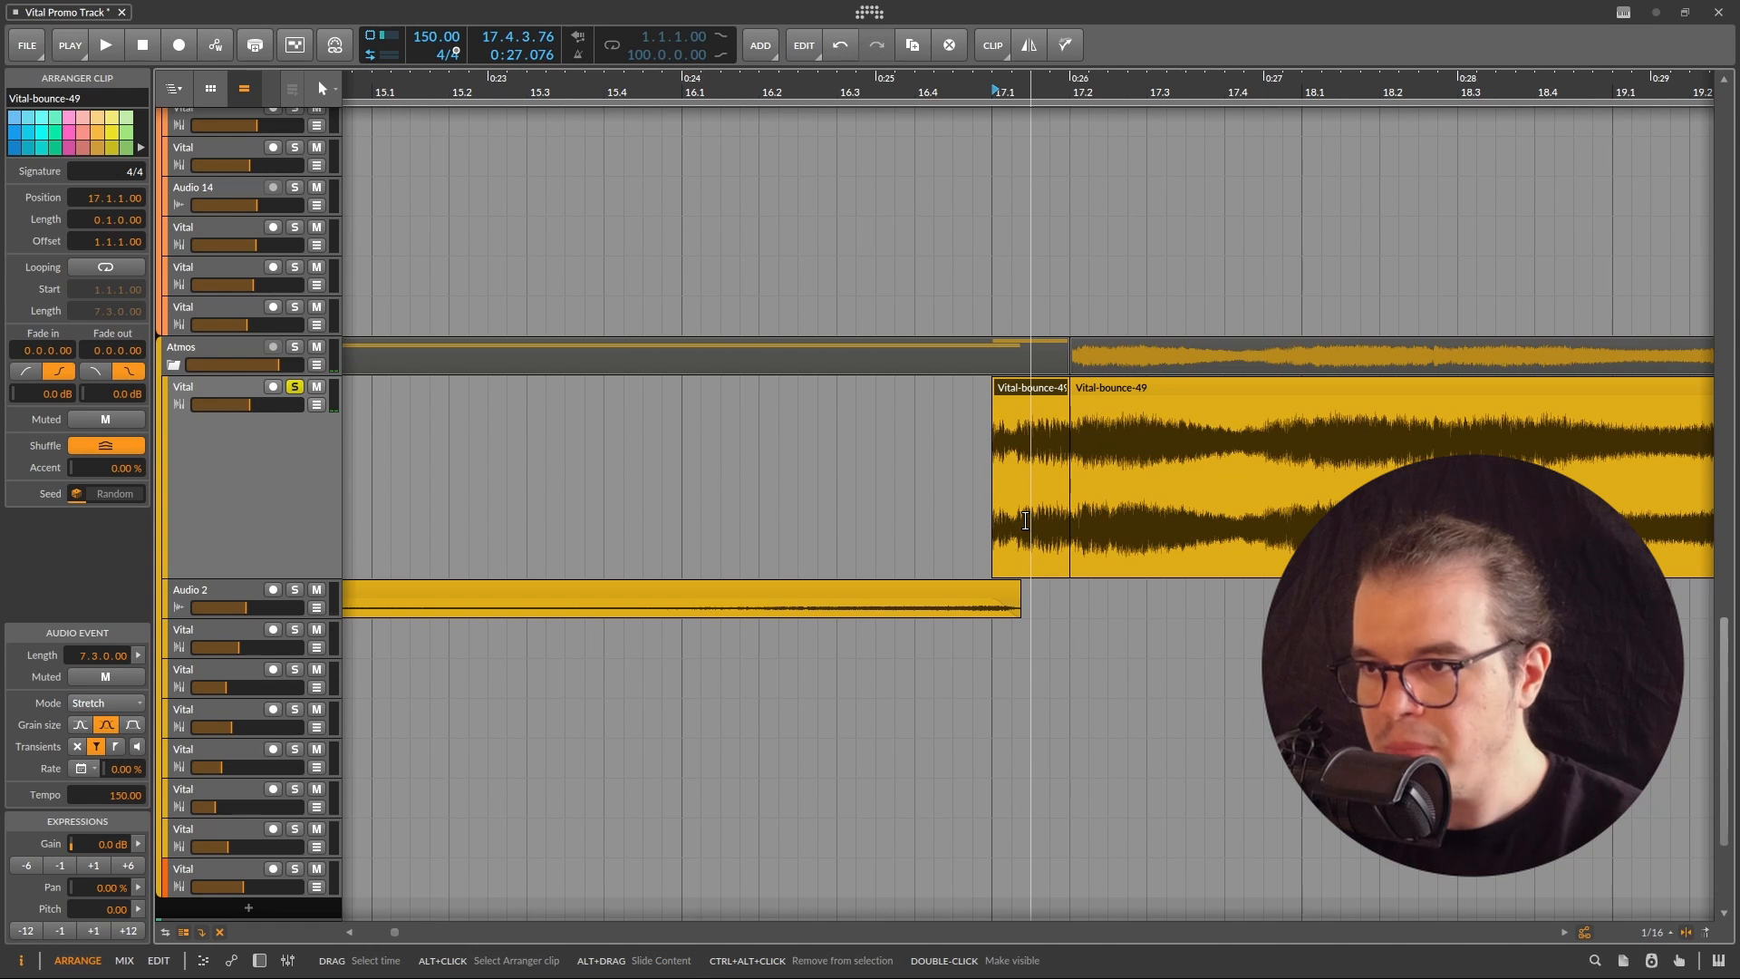
pyautogui.scroll(9, 1019, 471)
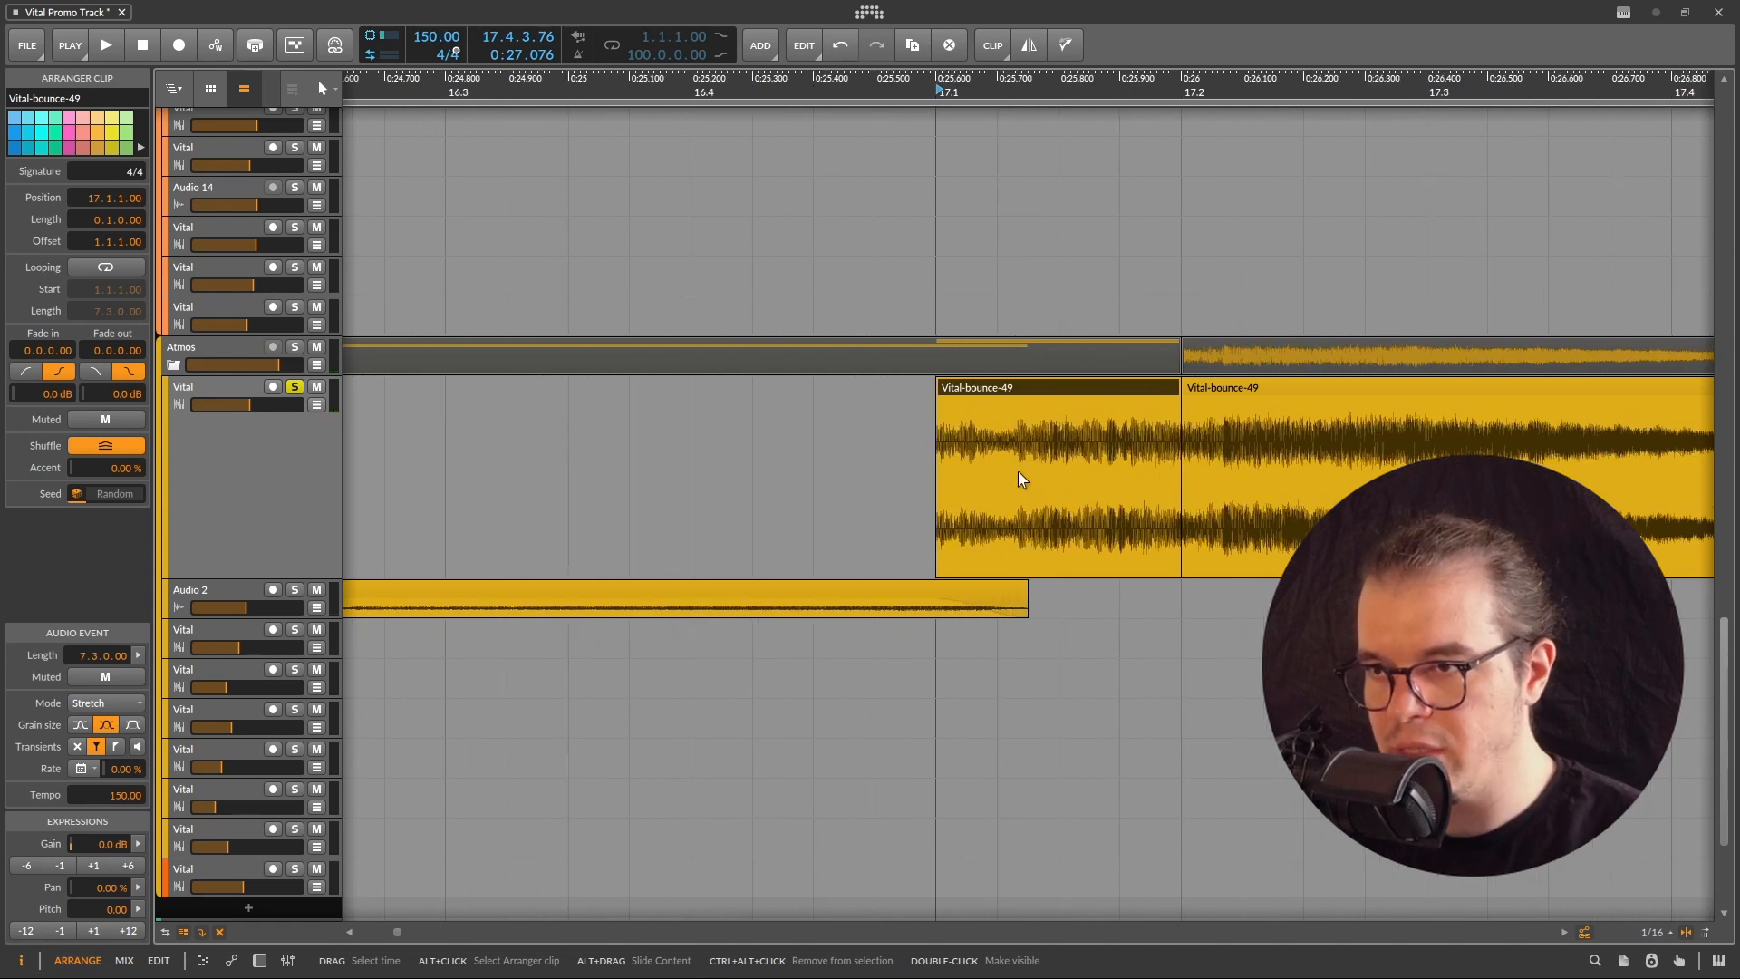
pyautogui.moveTo(824, 435); pyautogui.dragTo(968, 435)
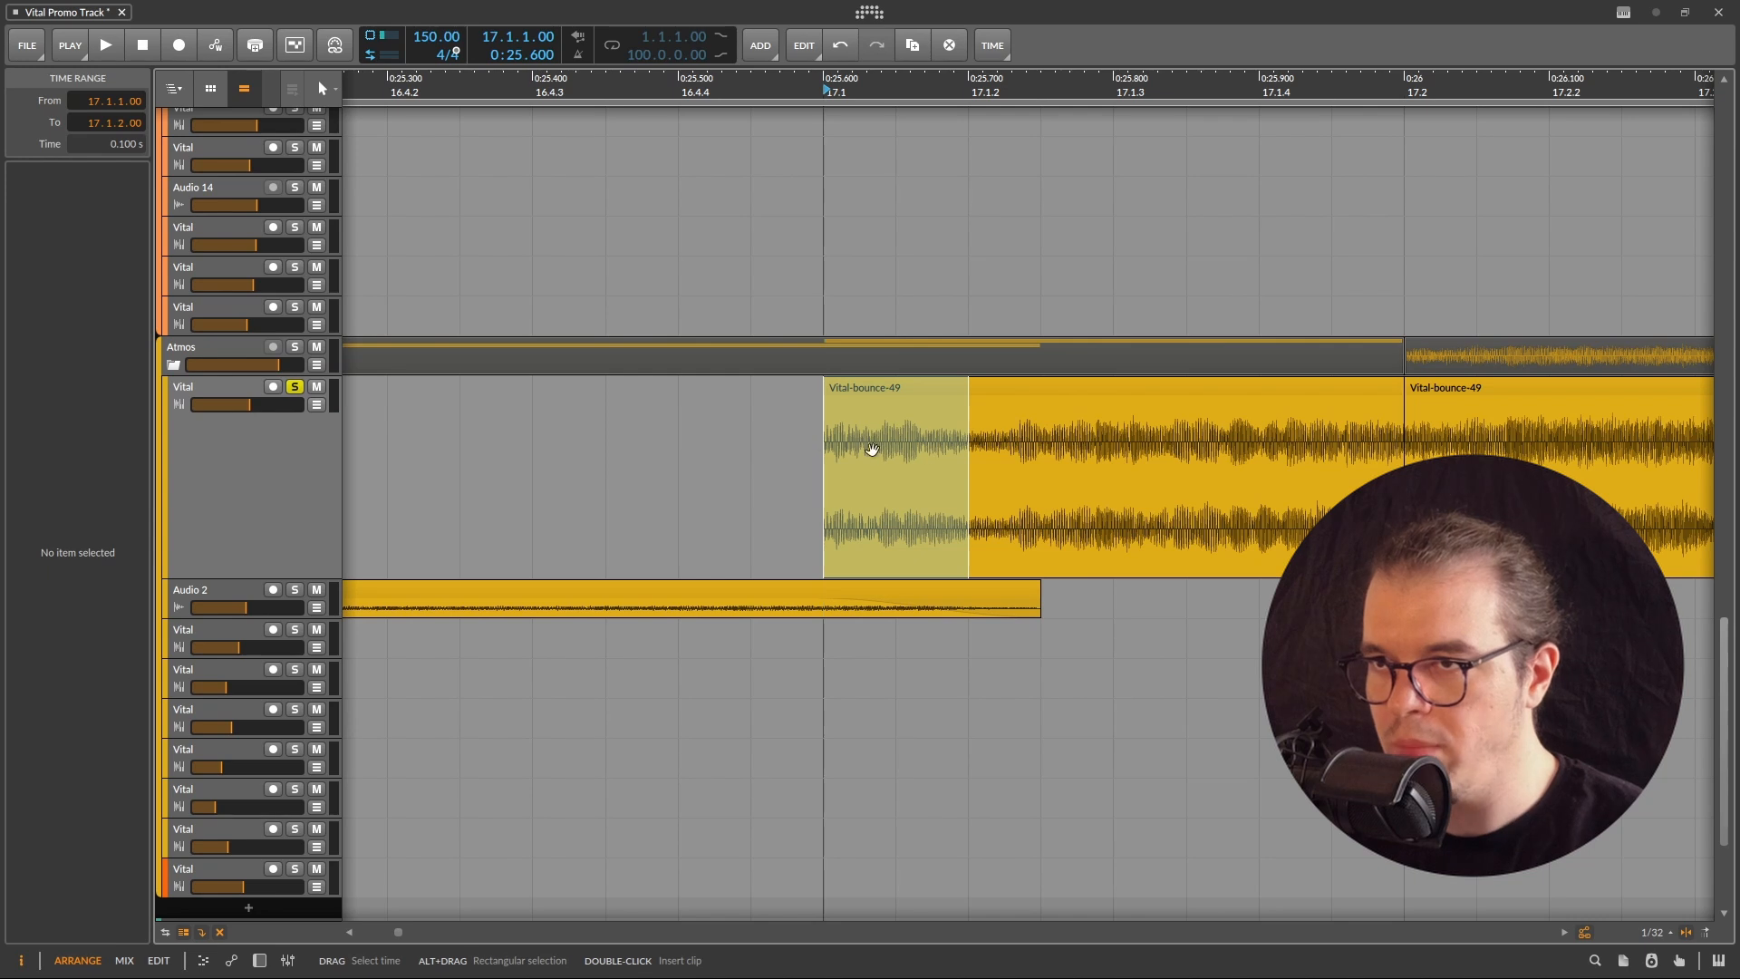
pyautogui.press('space')
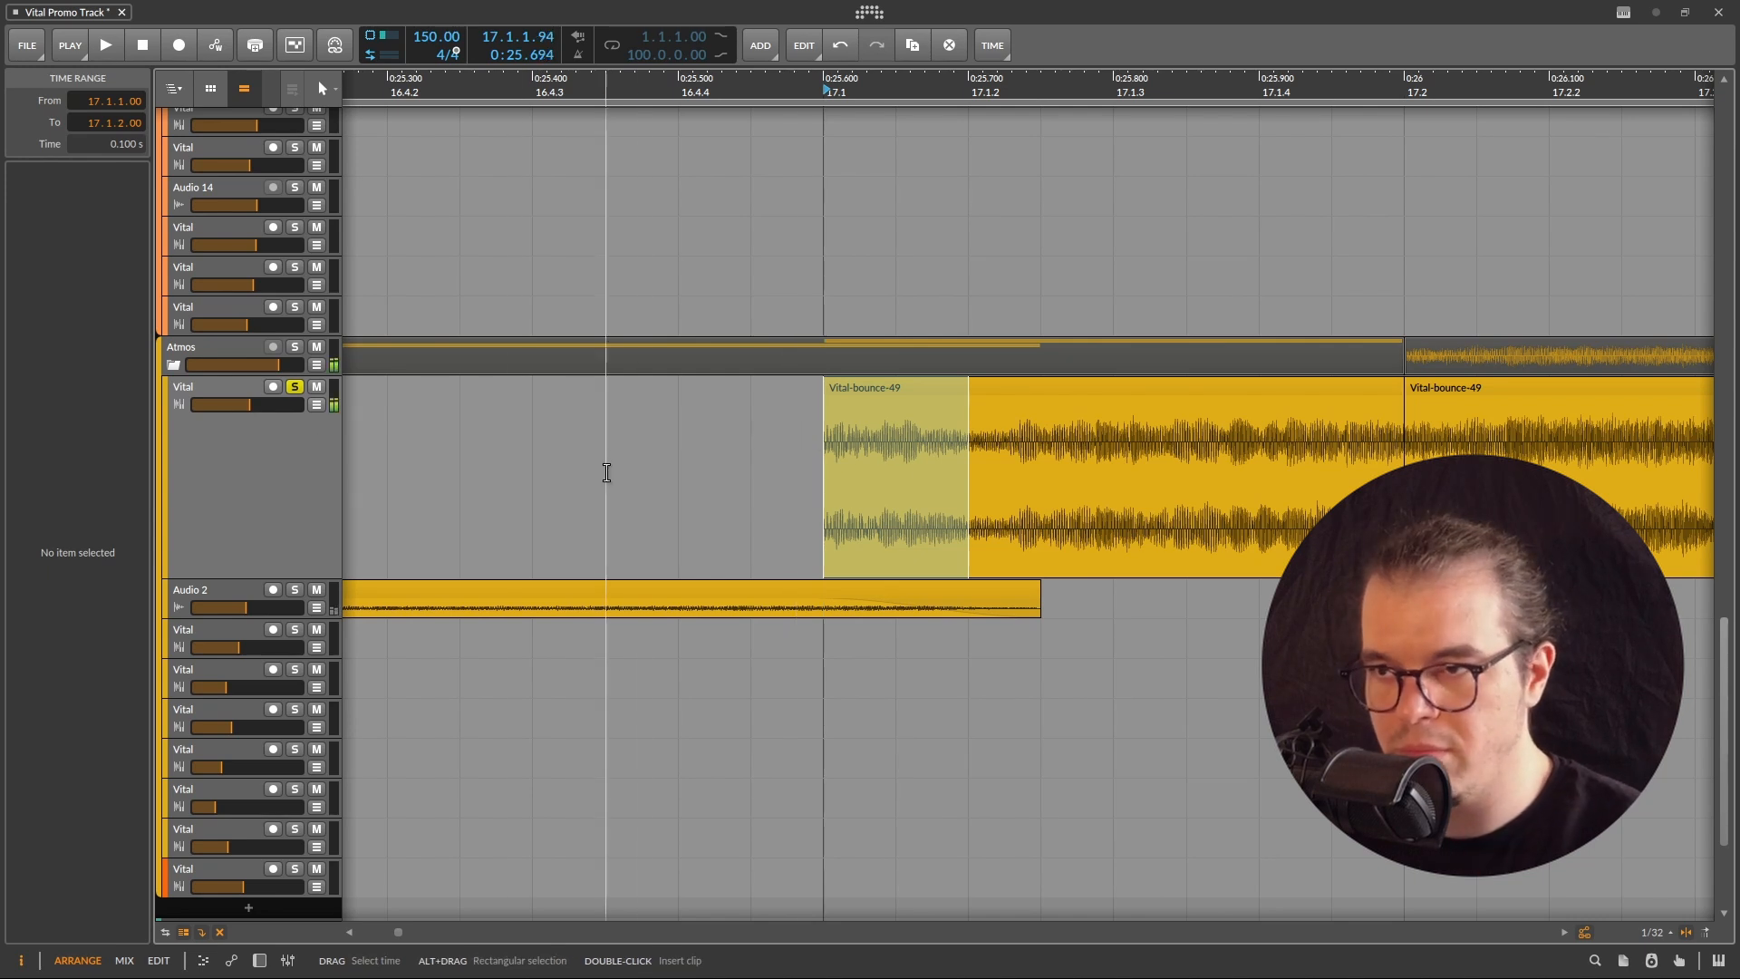
# - Solo the Audio 2 track and listen to the end of its Vital-bounce-50 clip, with the play position at 16.1
pyautogui.scroll(-4, 753, 546)
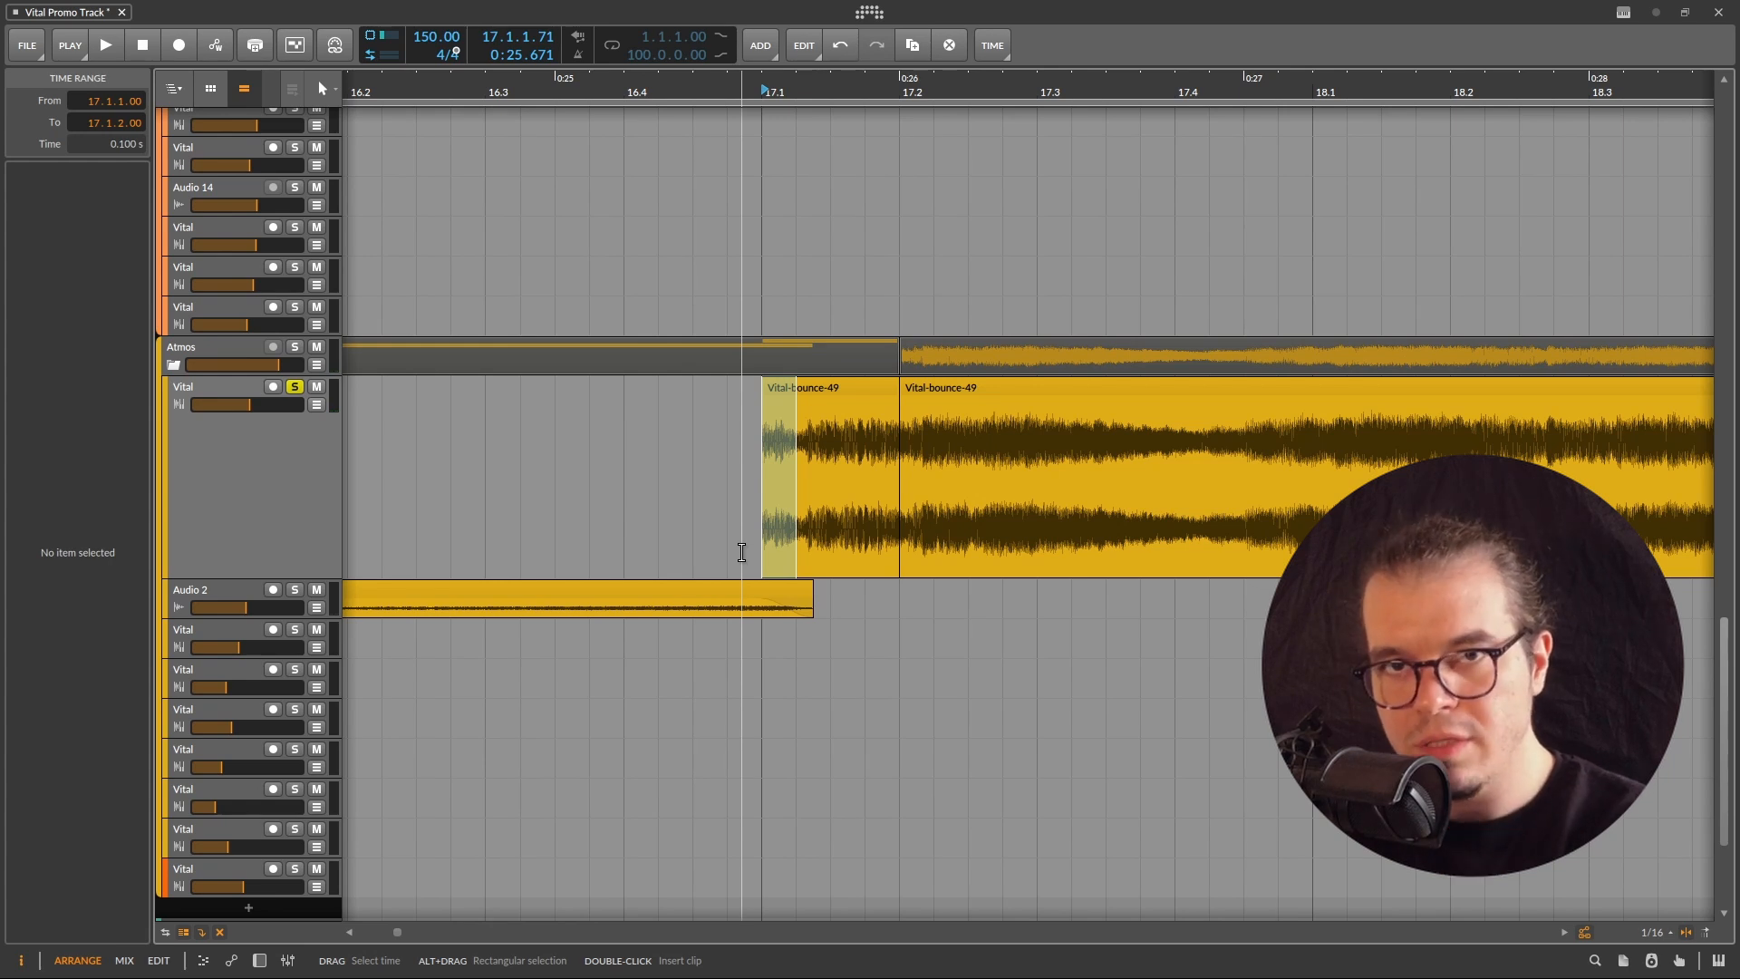
pyautogui.scroll(-3, 774, 602)
pyautogui.scroll(2, 444, 602)
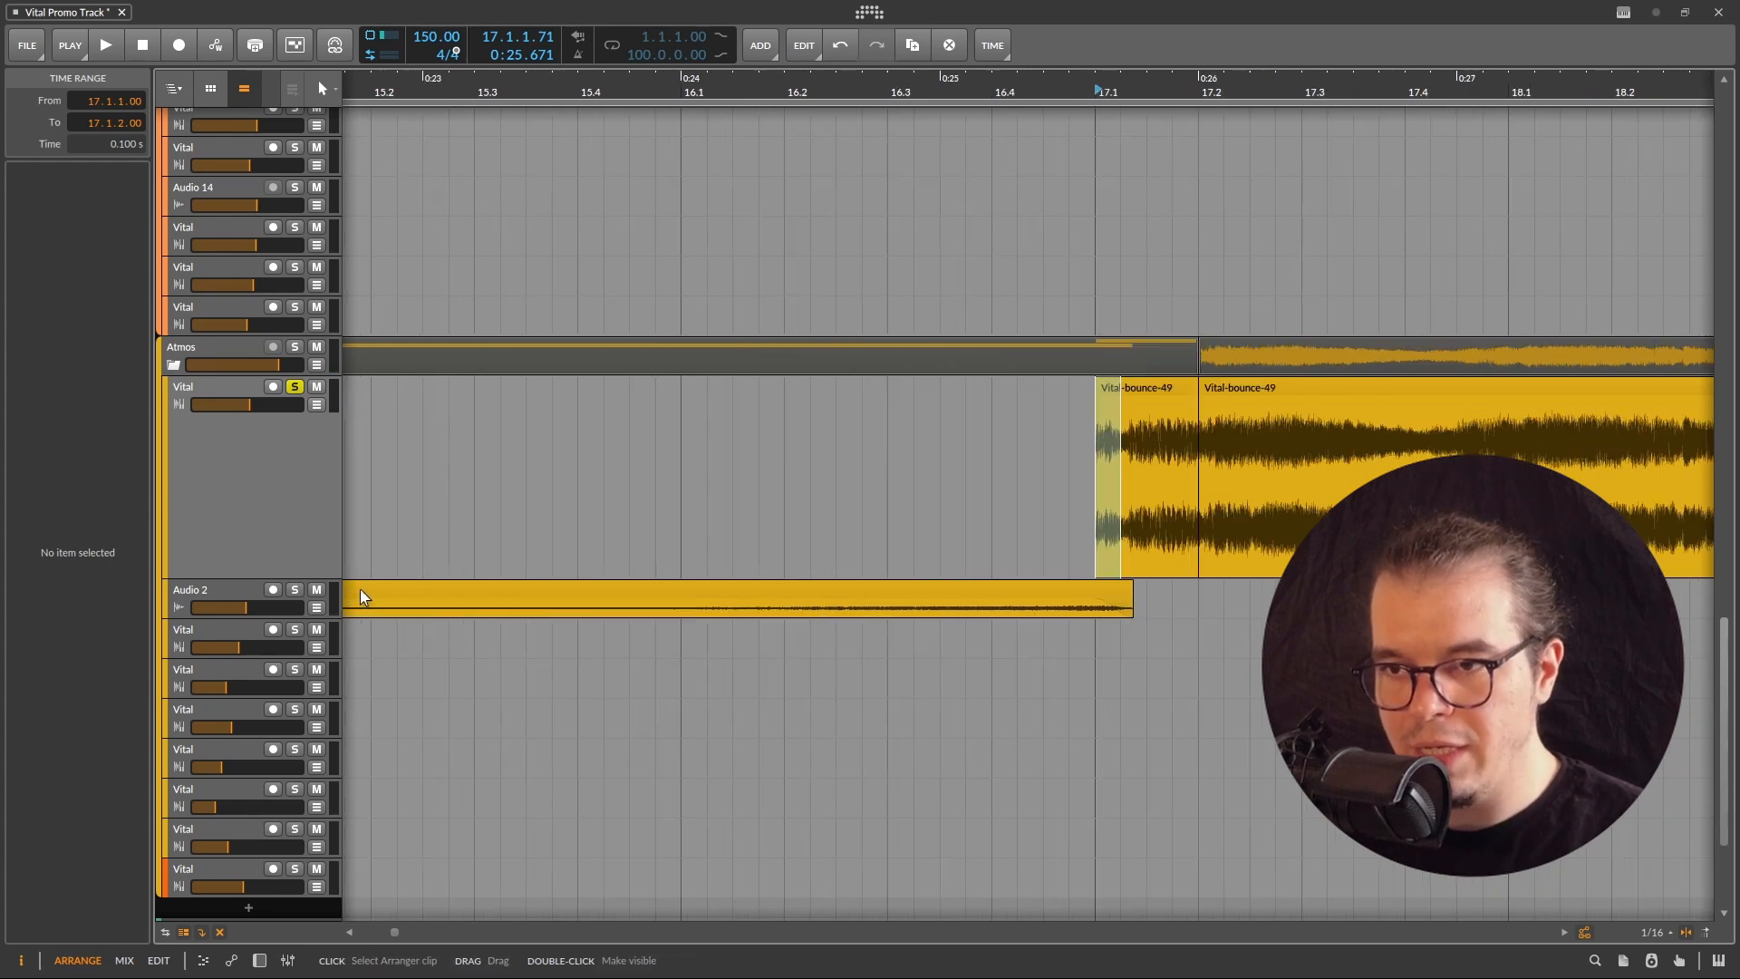
pyautogui.click(657, 593)
pyautogui.click(299, 588)
pyautogui.press('space')
pyautogui.click(686, 614)
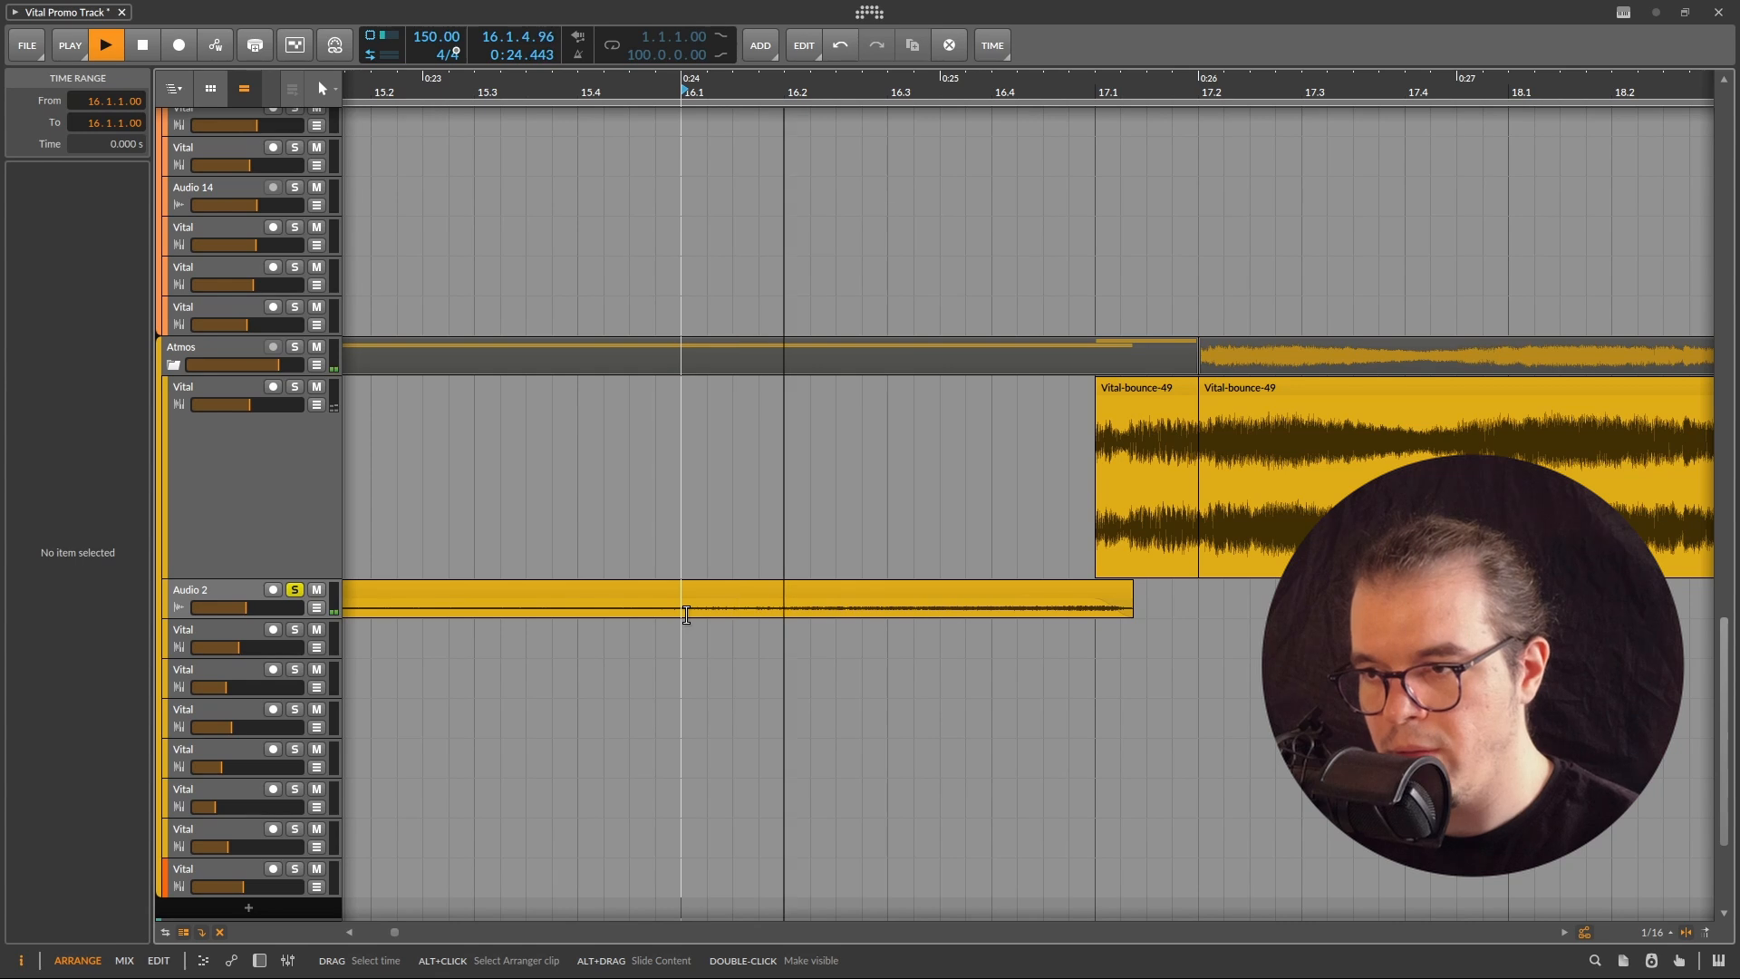
pyautogui.scroll(-4, 816, 606)
pyautogui.press('space')
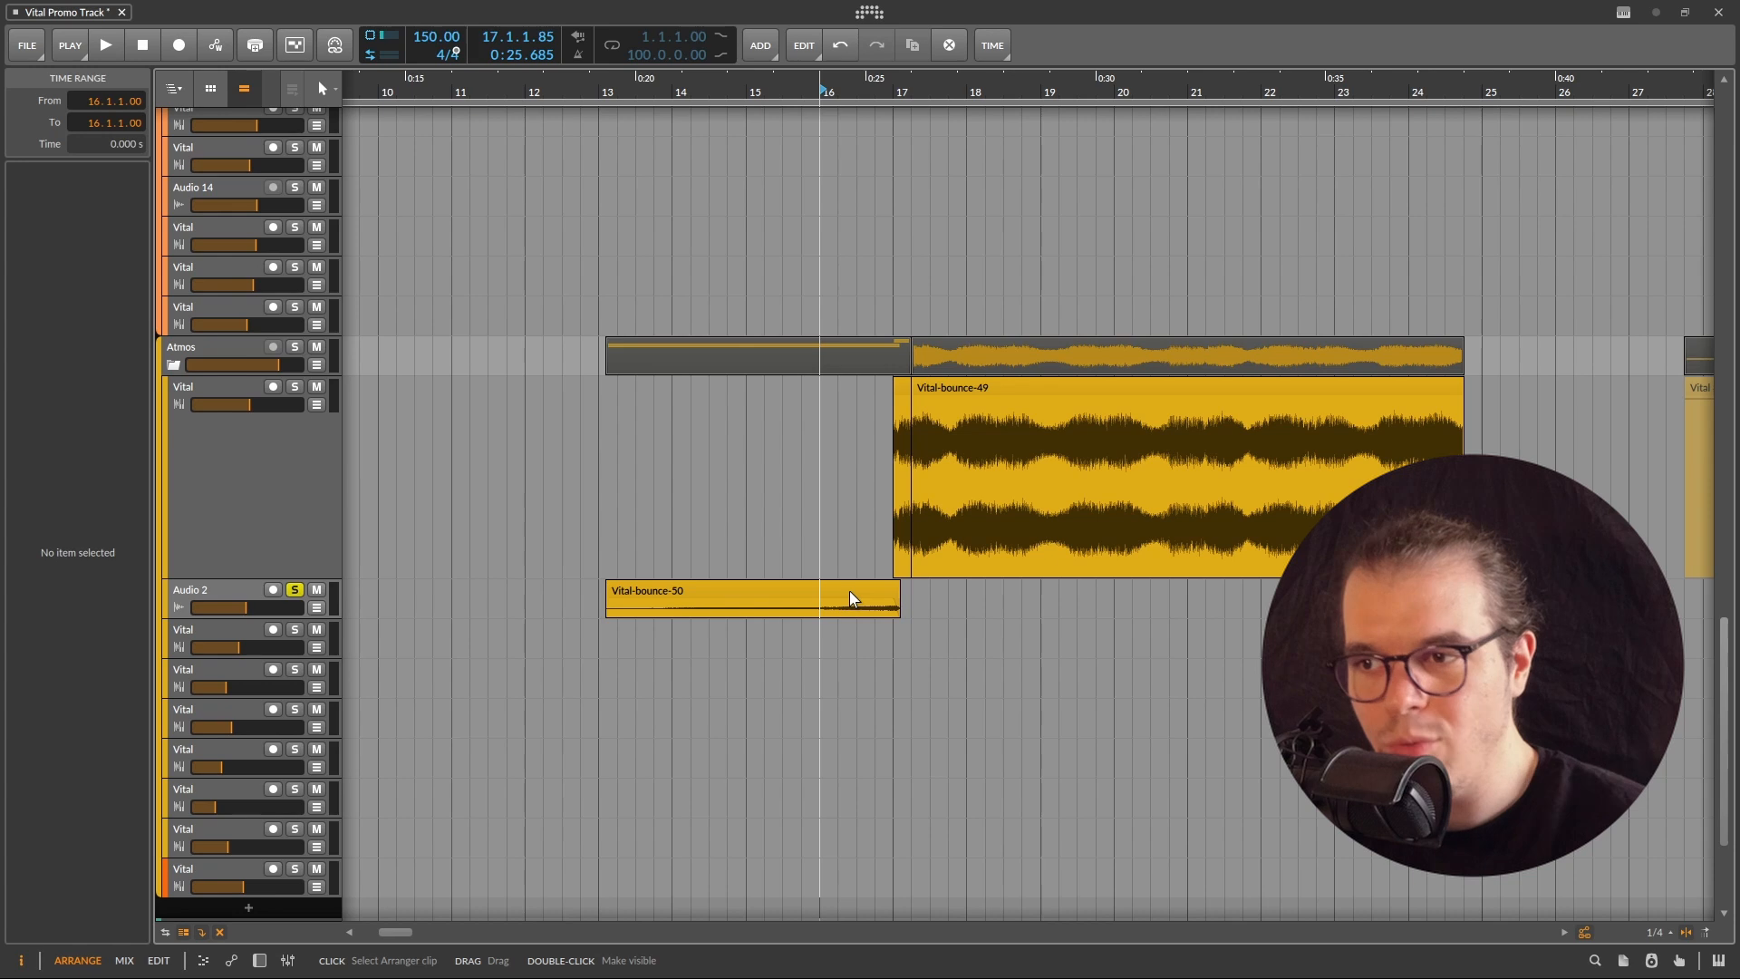
# - Compare the atmosphere transition from bar 15 with the Audio 2 track muted and with it unmuted
pyautogui.click(736, 486)
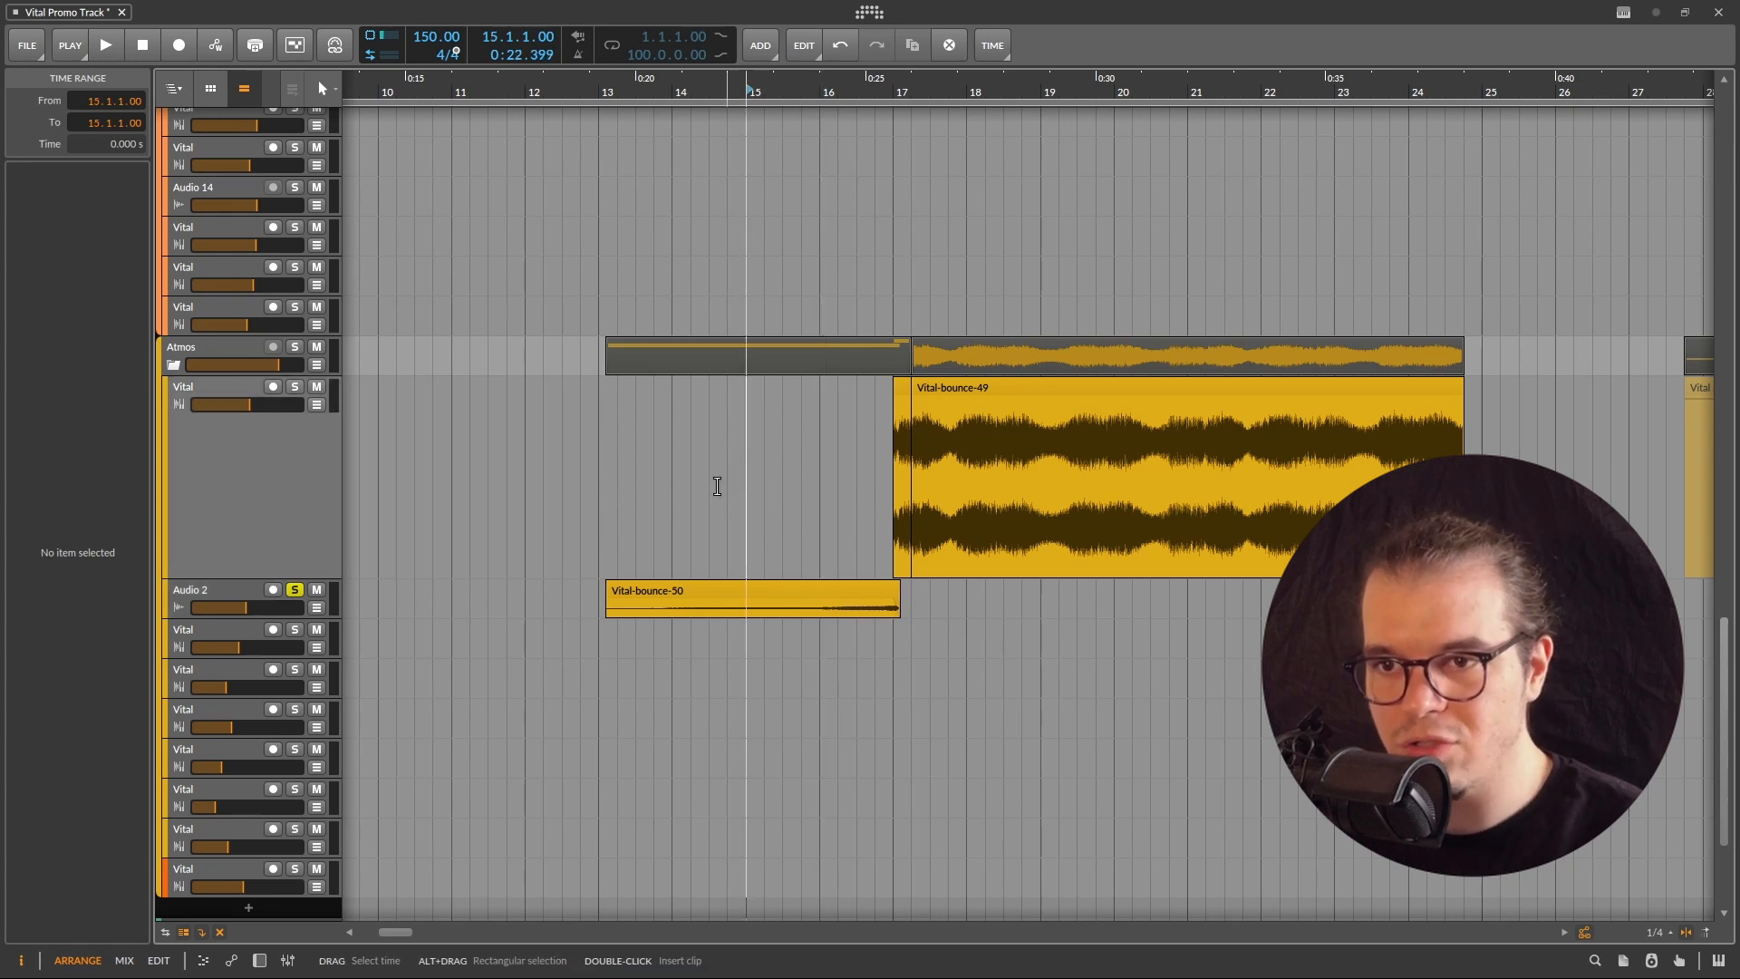
pyautogui.click(316, 590)
pyautogui.press('space')
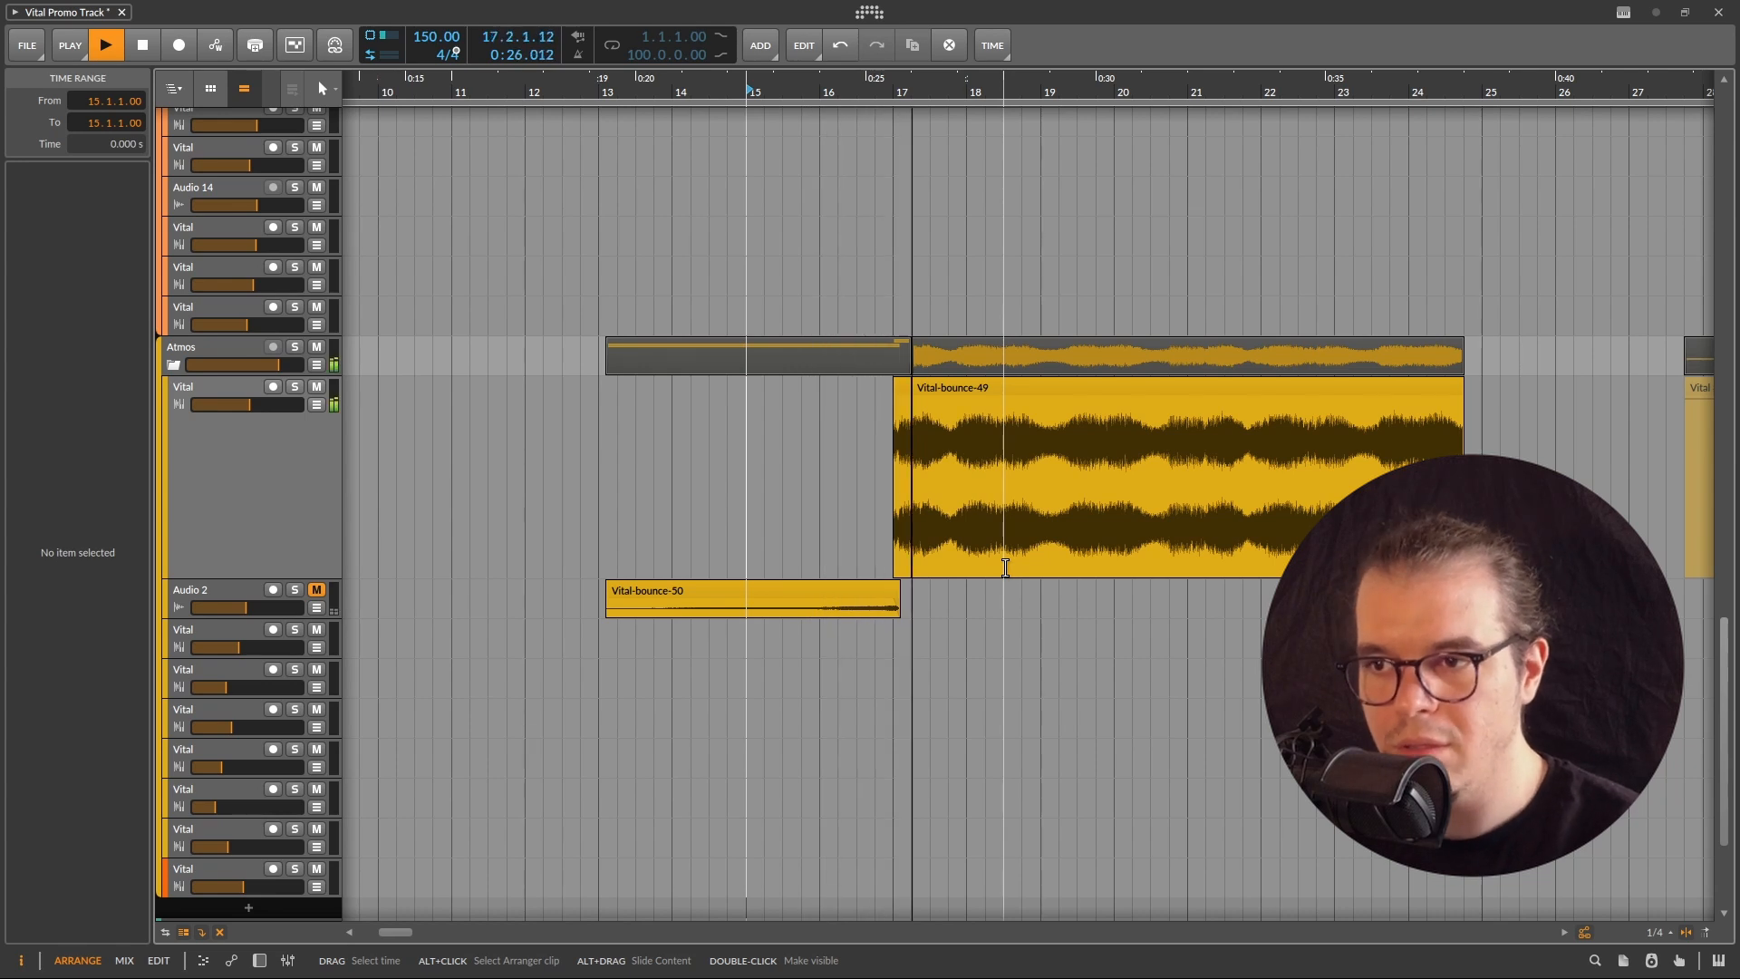
pyautogui.press('space')
pyautogui.click(316, 590)
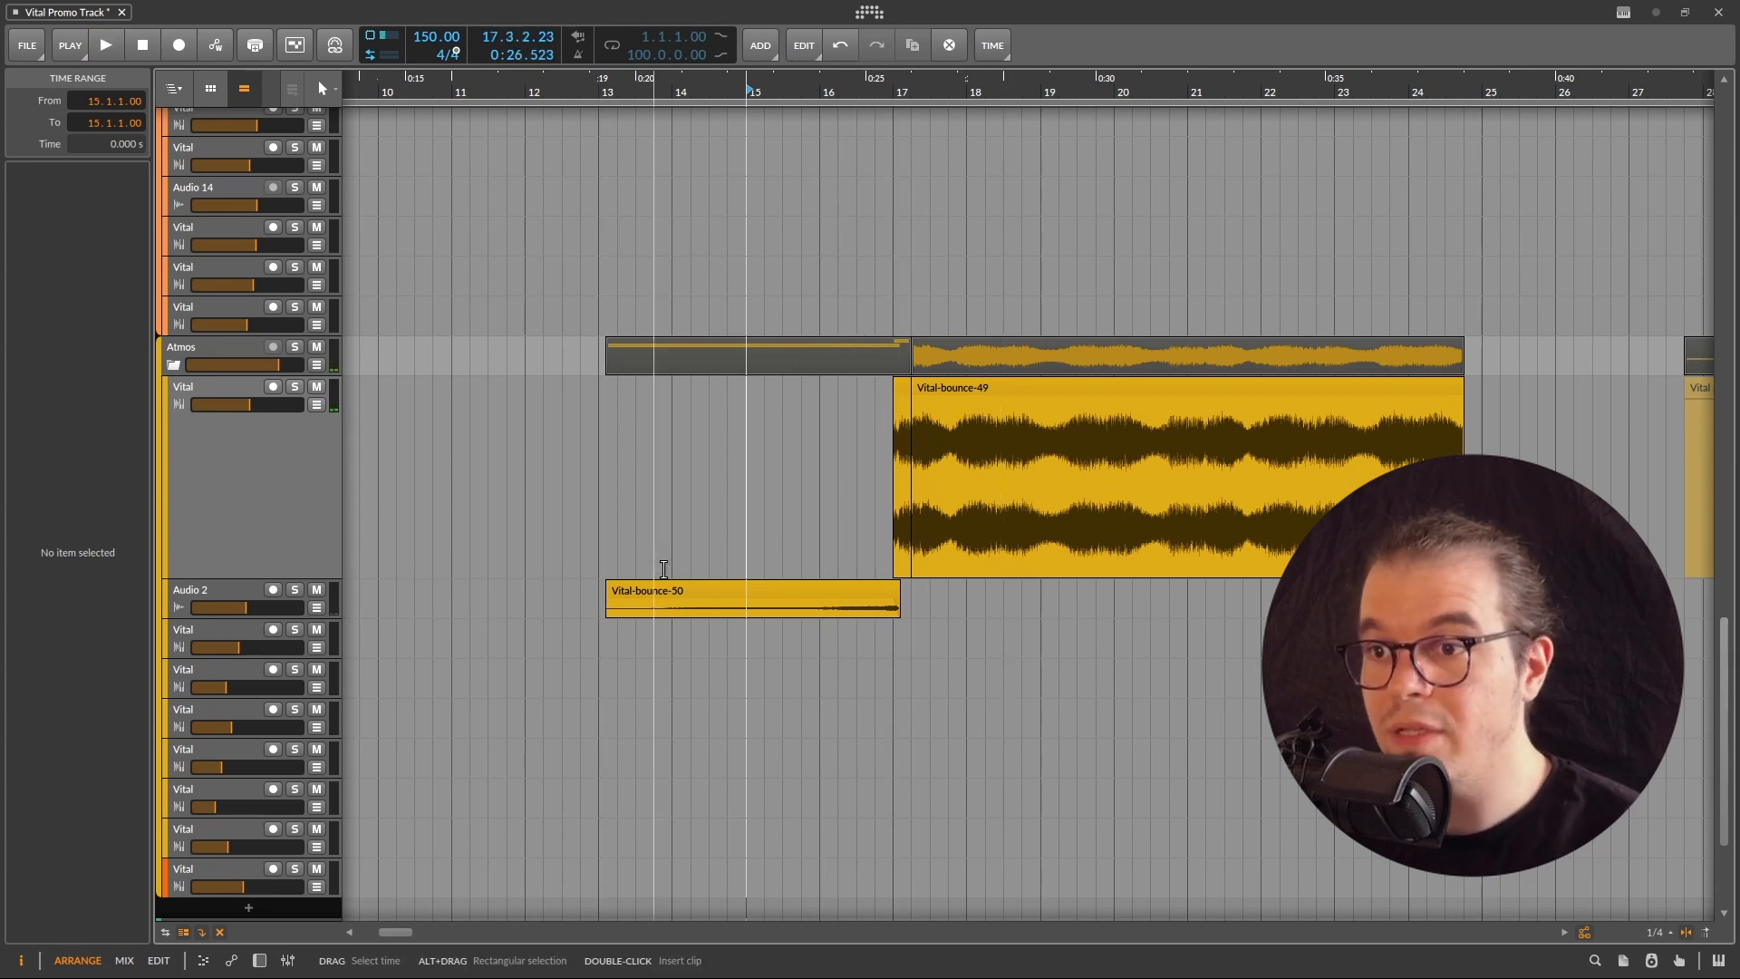
pyautogui.press('space')
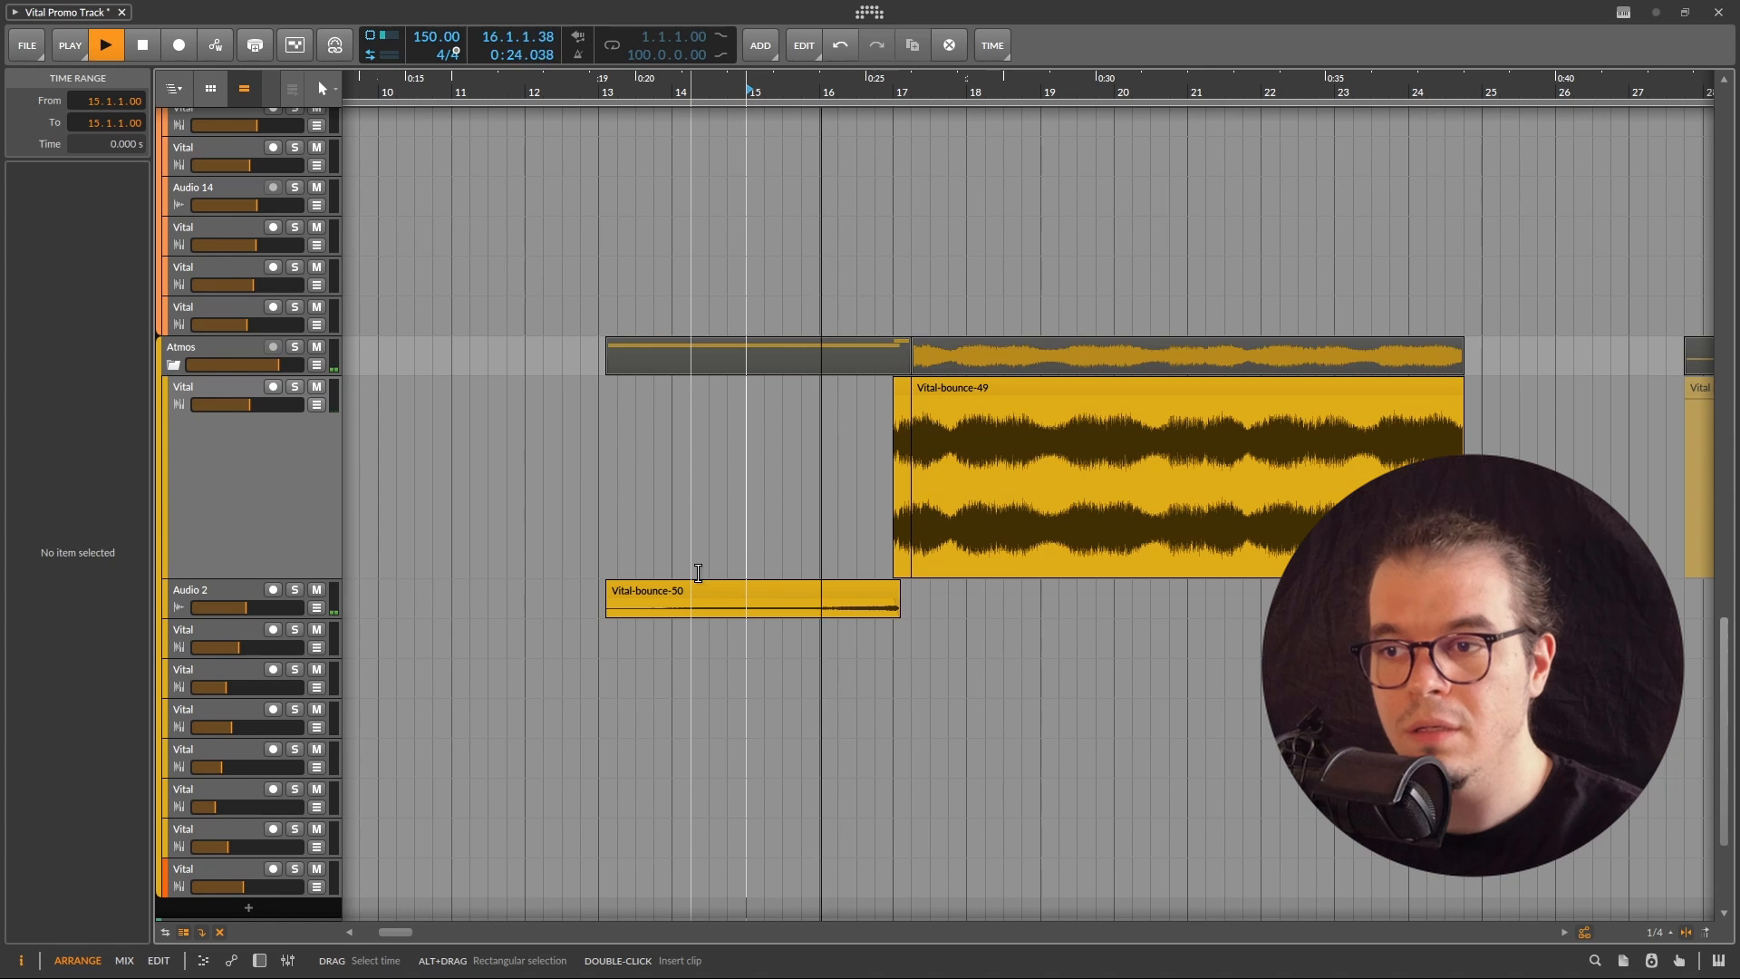
pyautogui.press('space')
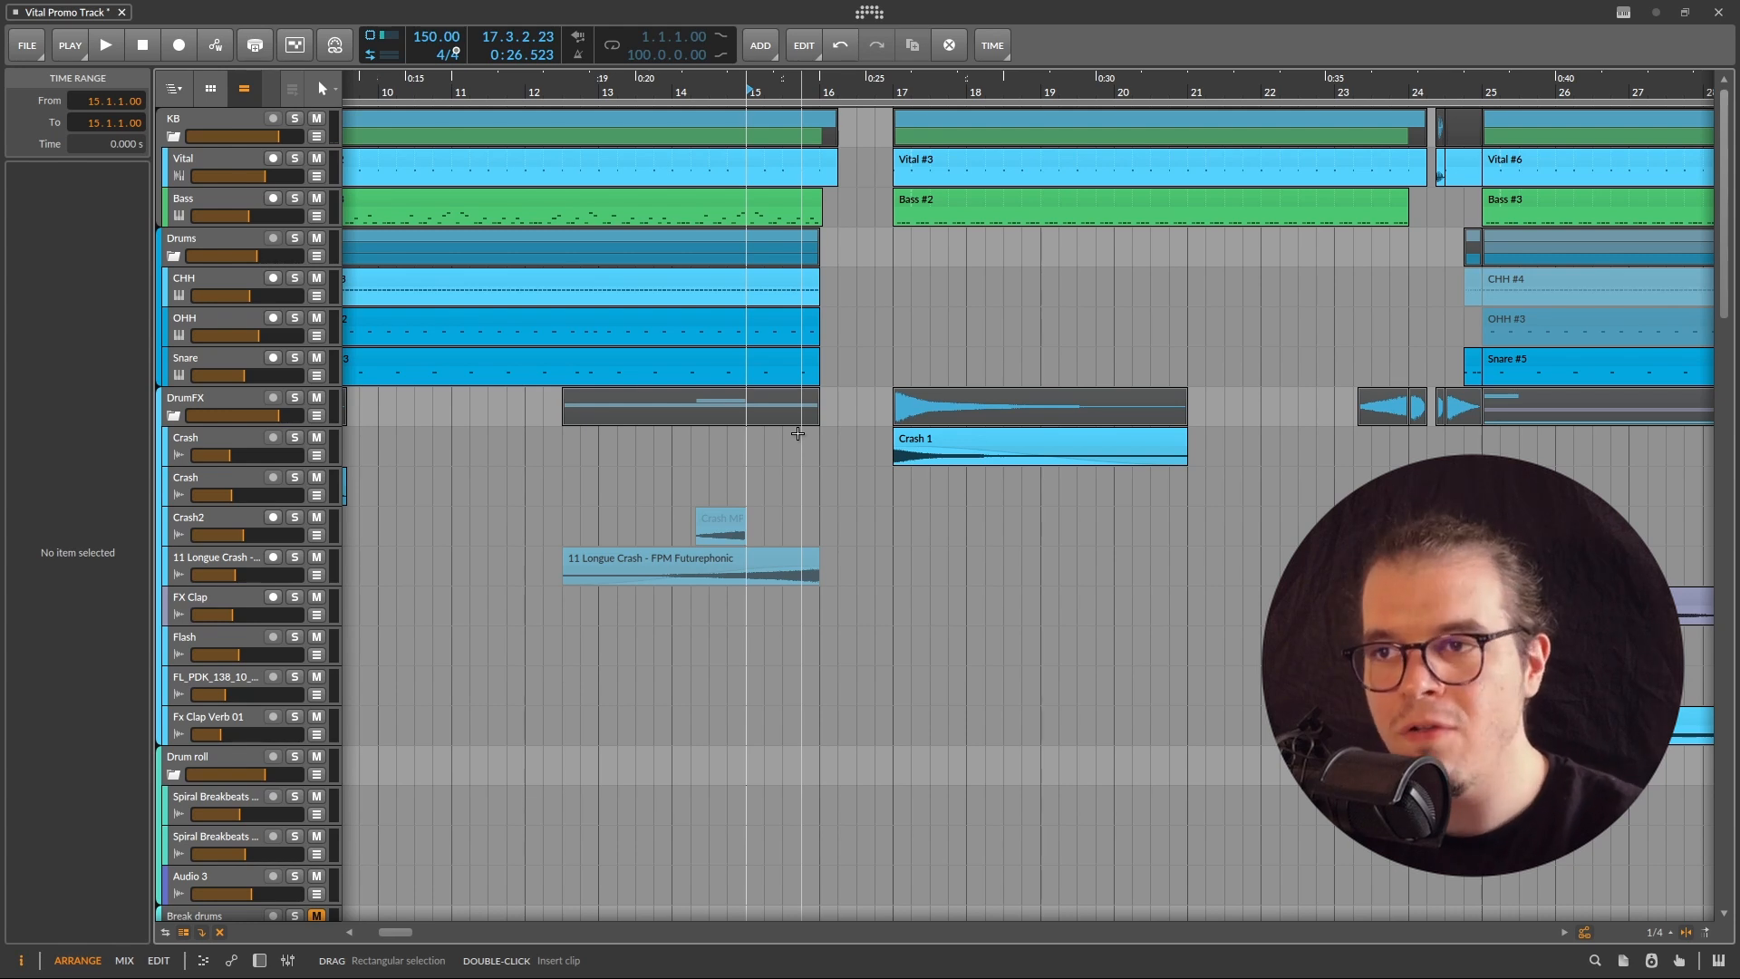
# - Open the KB group's devices and automation lanes, and examine the HighPass cutoff and resonance curves between bars 15 and 16
pyautogui.doubleClick(225, 116)
pyautogui.click(239, 745)
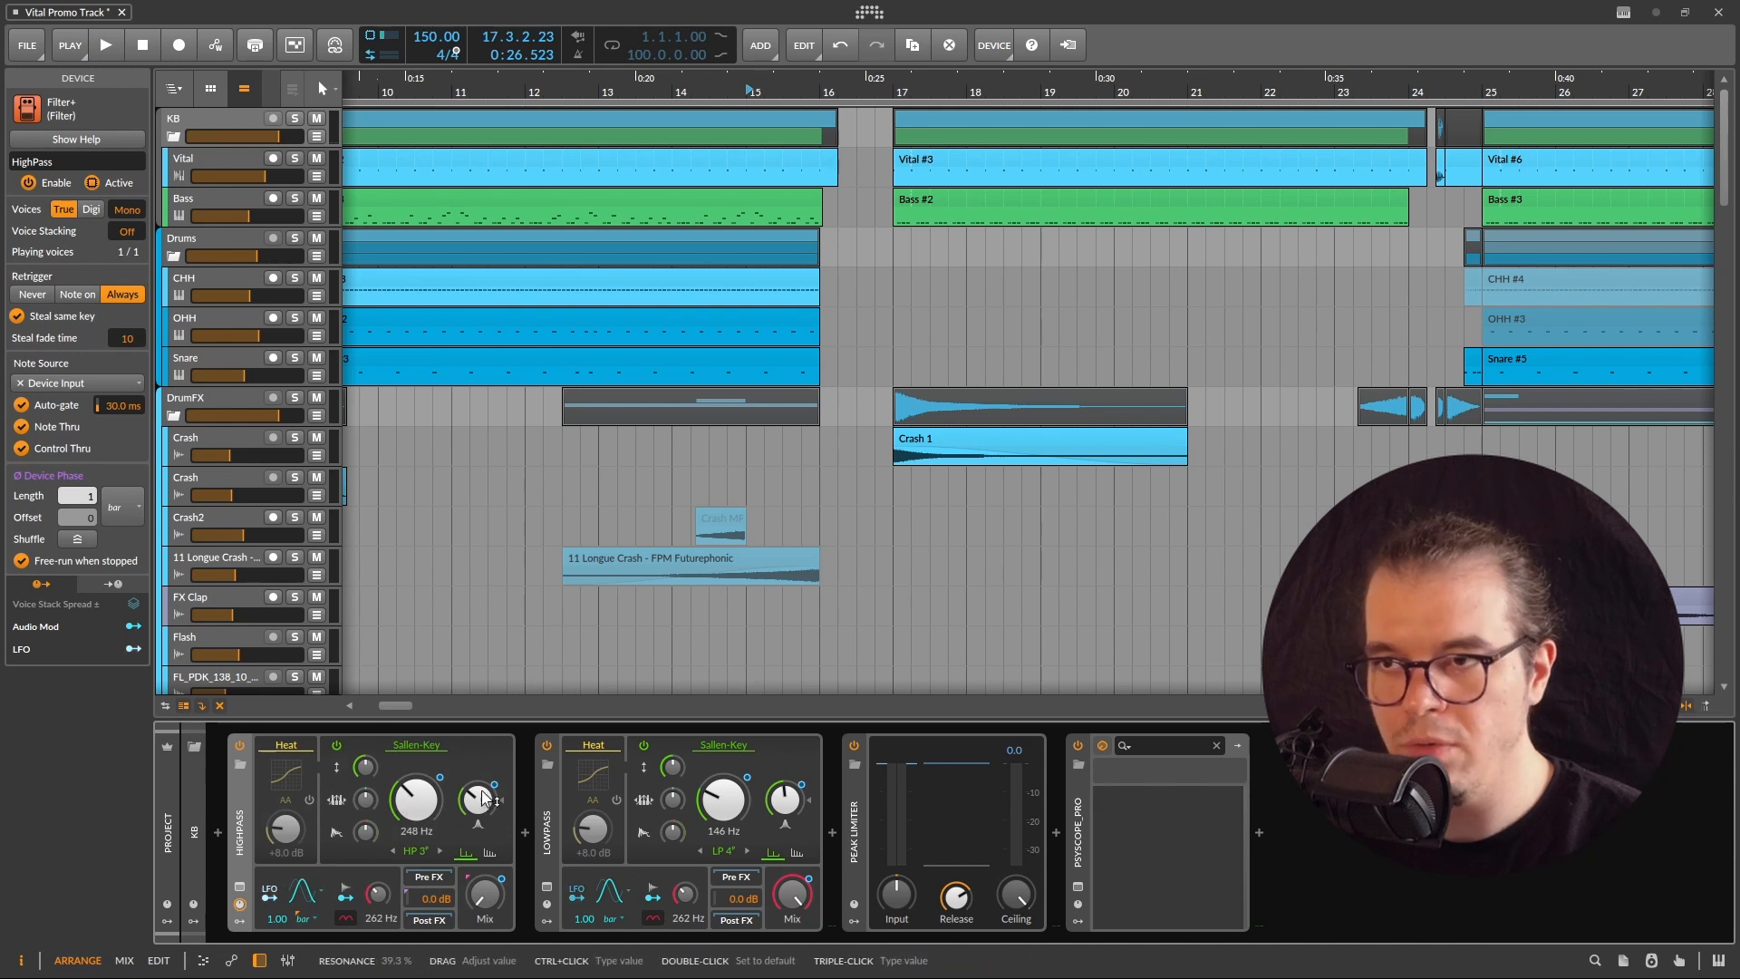
pyautogui.press('a')
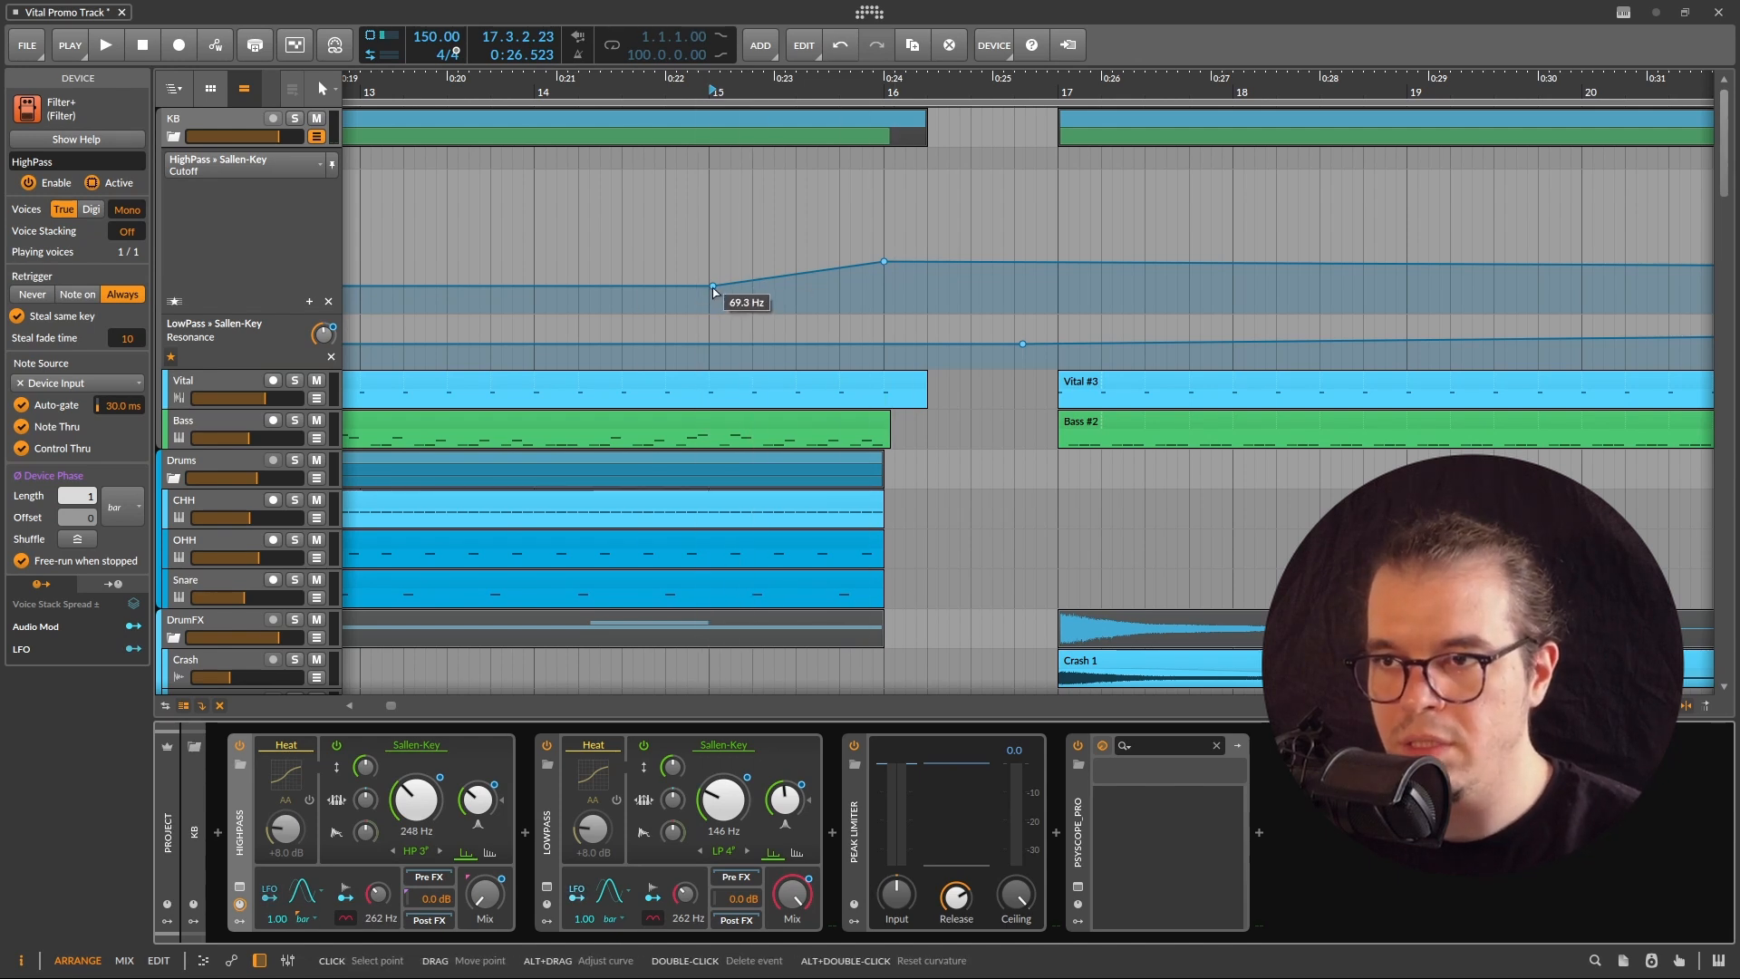
pyautogui.moveTo(884, 265)
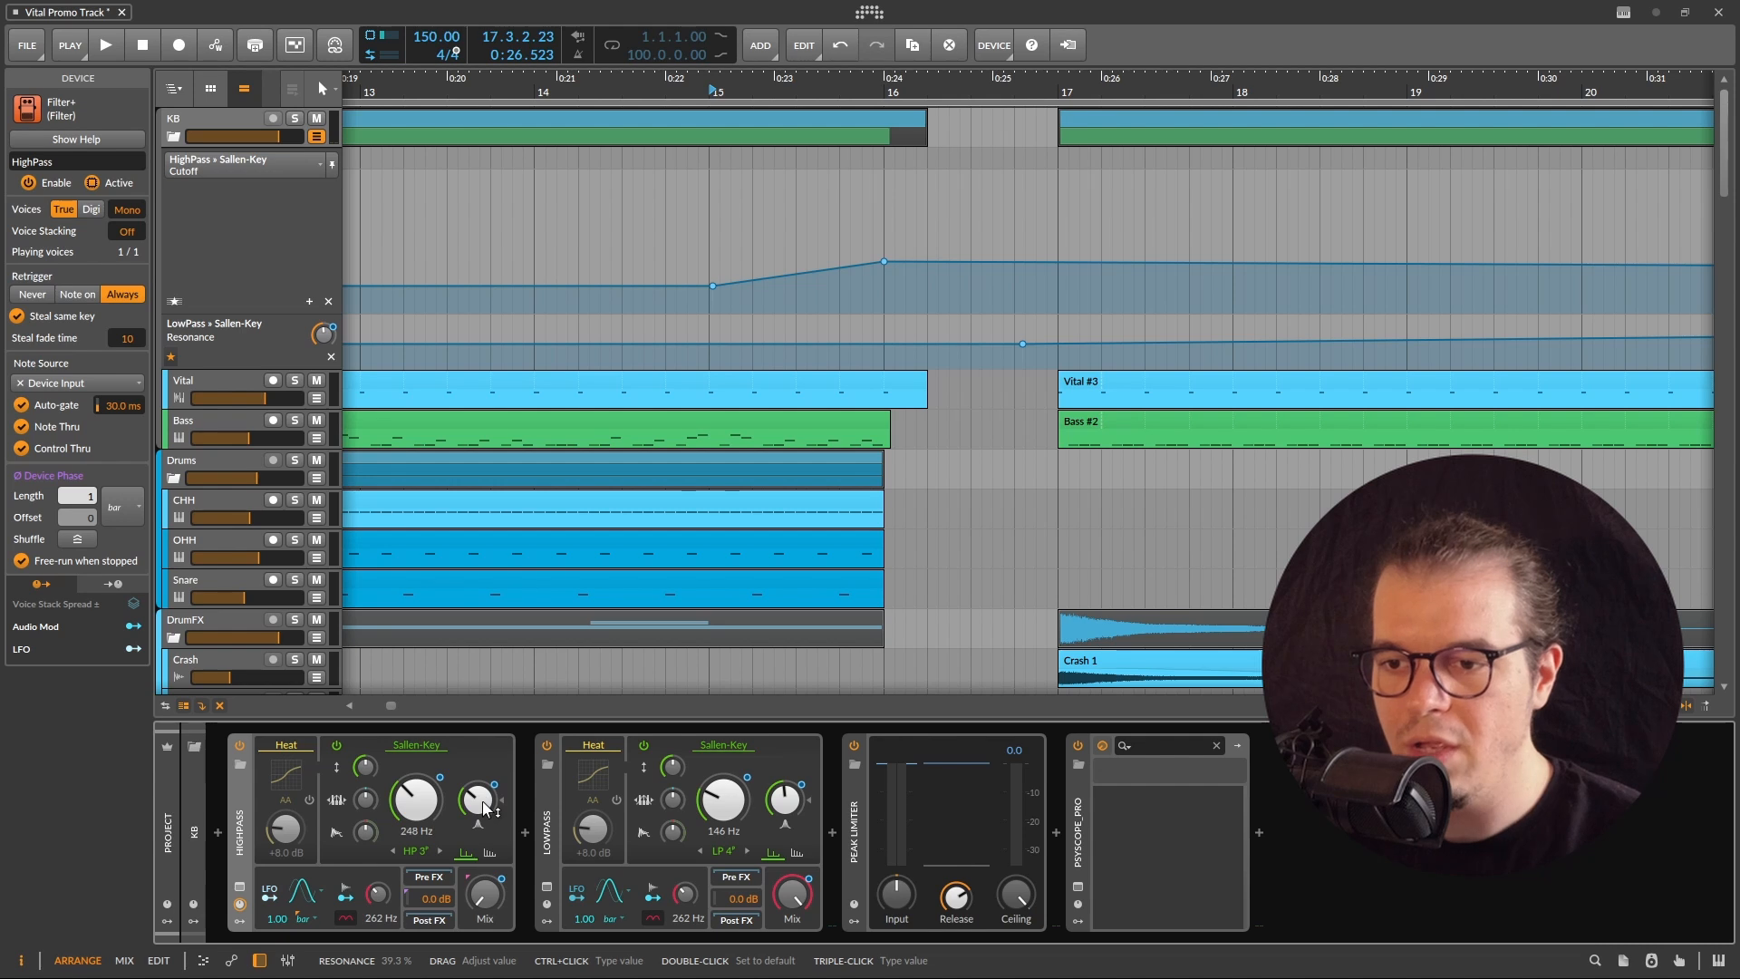
pyautogui.click(702, 309)
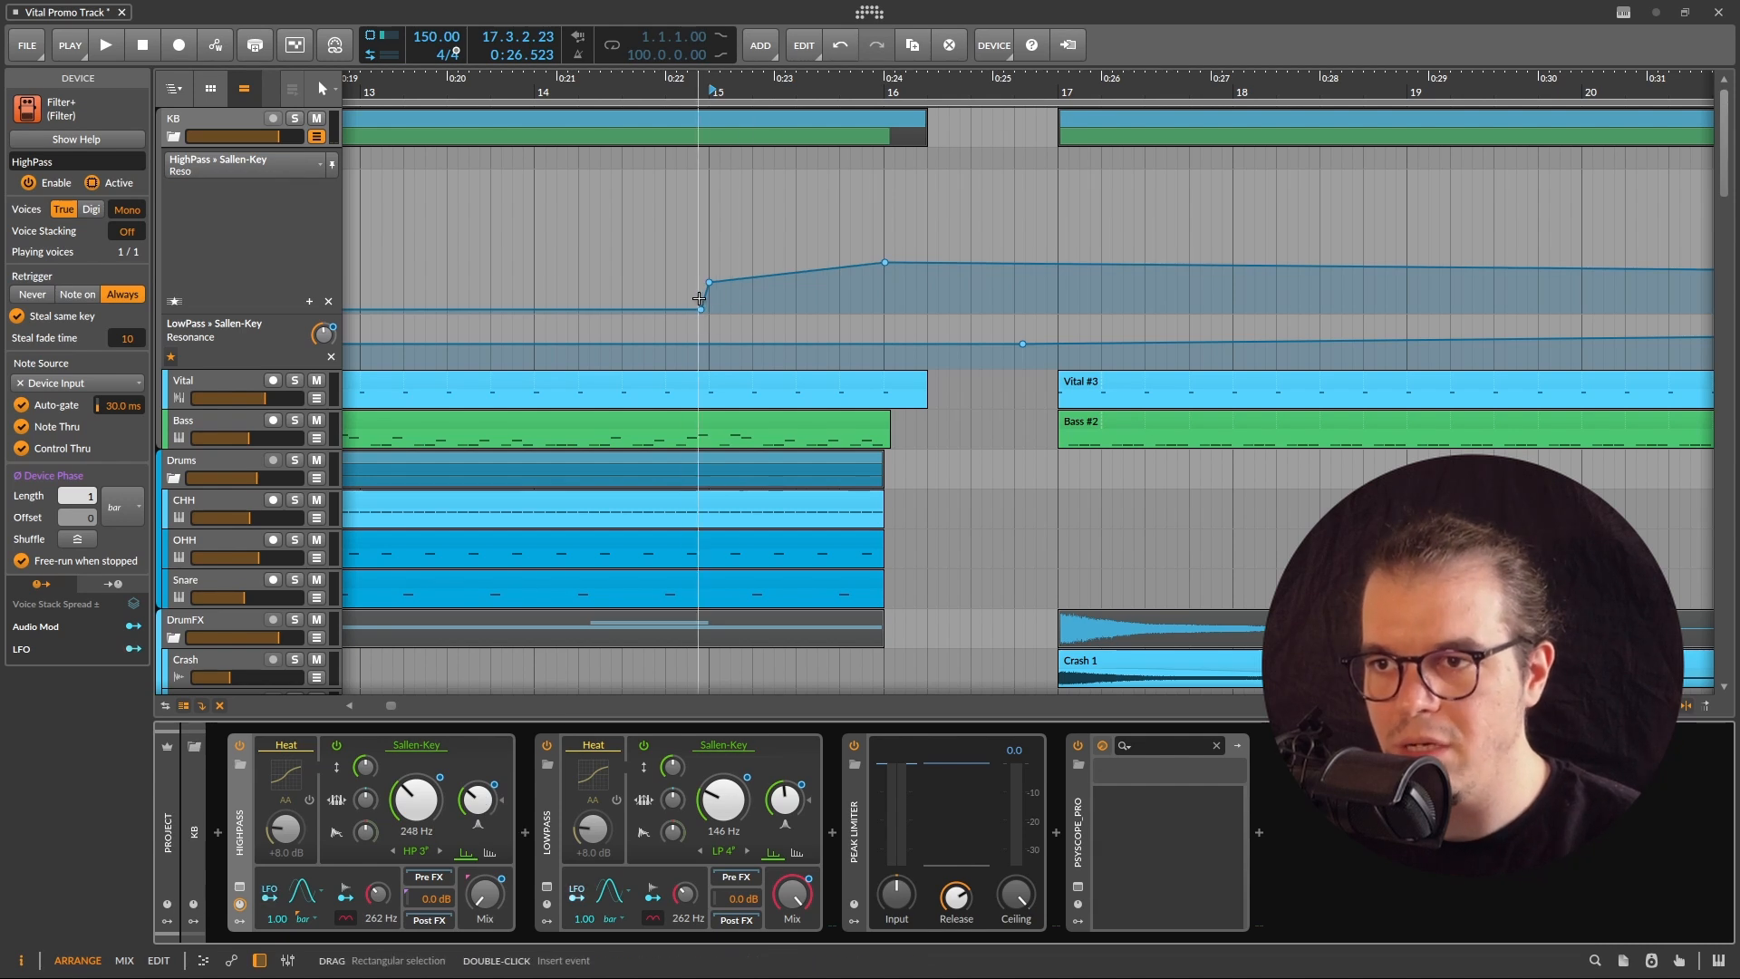
pyautogui.moveTo(899, 263)
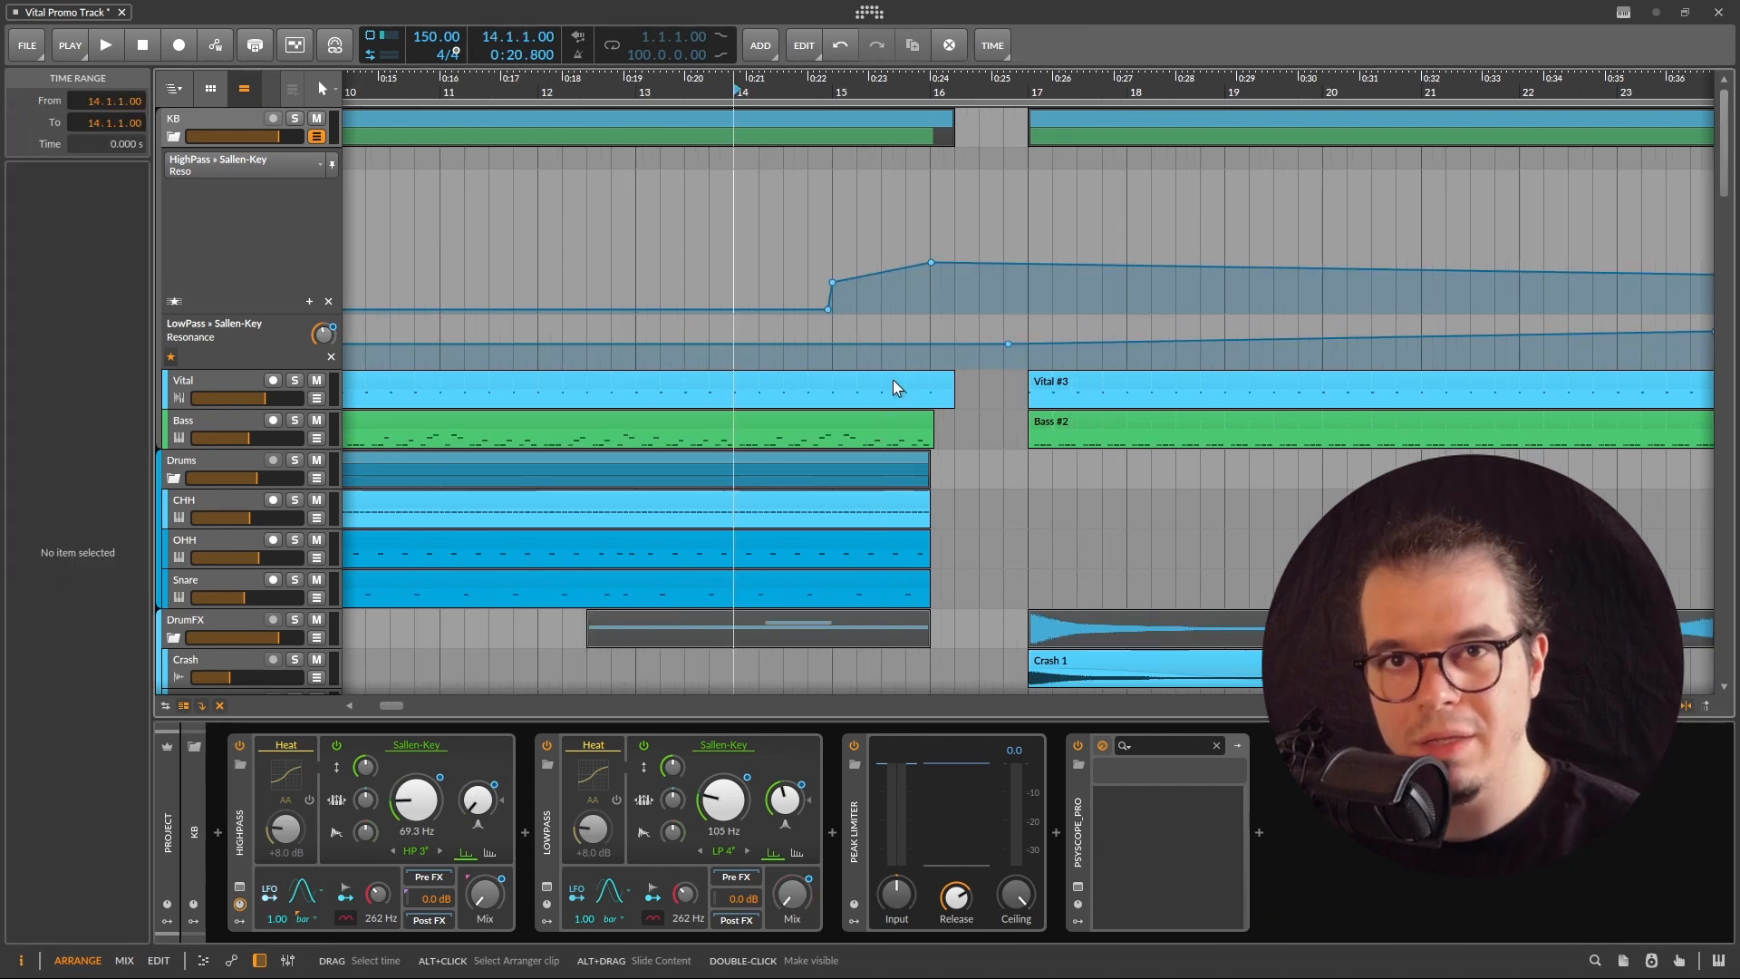
# - Unmute the Crash MPC3000 909 04 clip at 14.2.2 on the Crash2 track
pyautogui.scroll(-4, 897, 382)
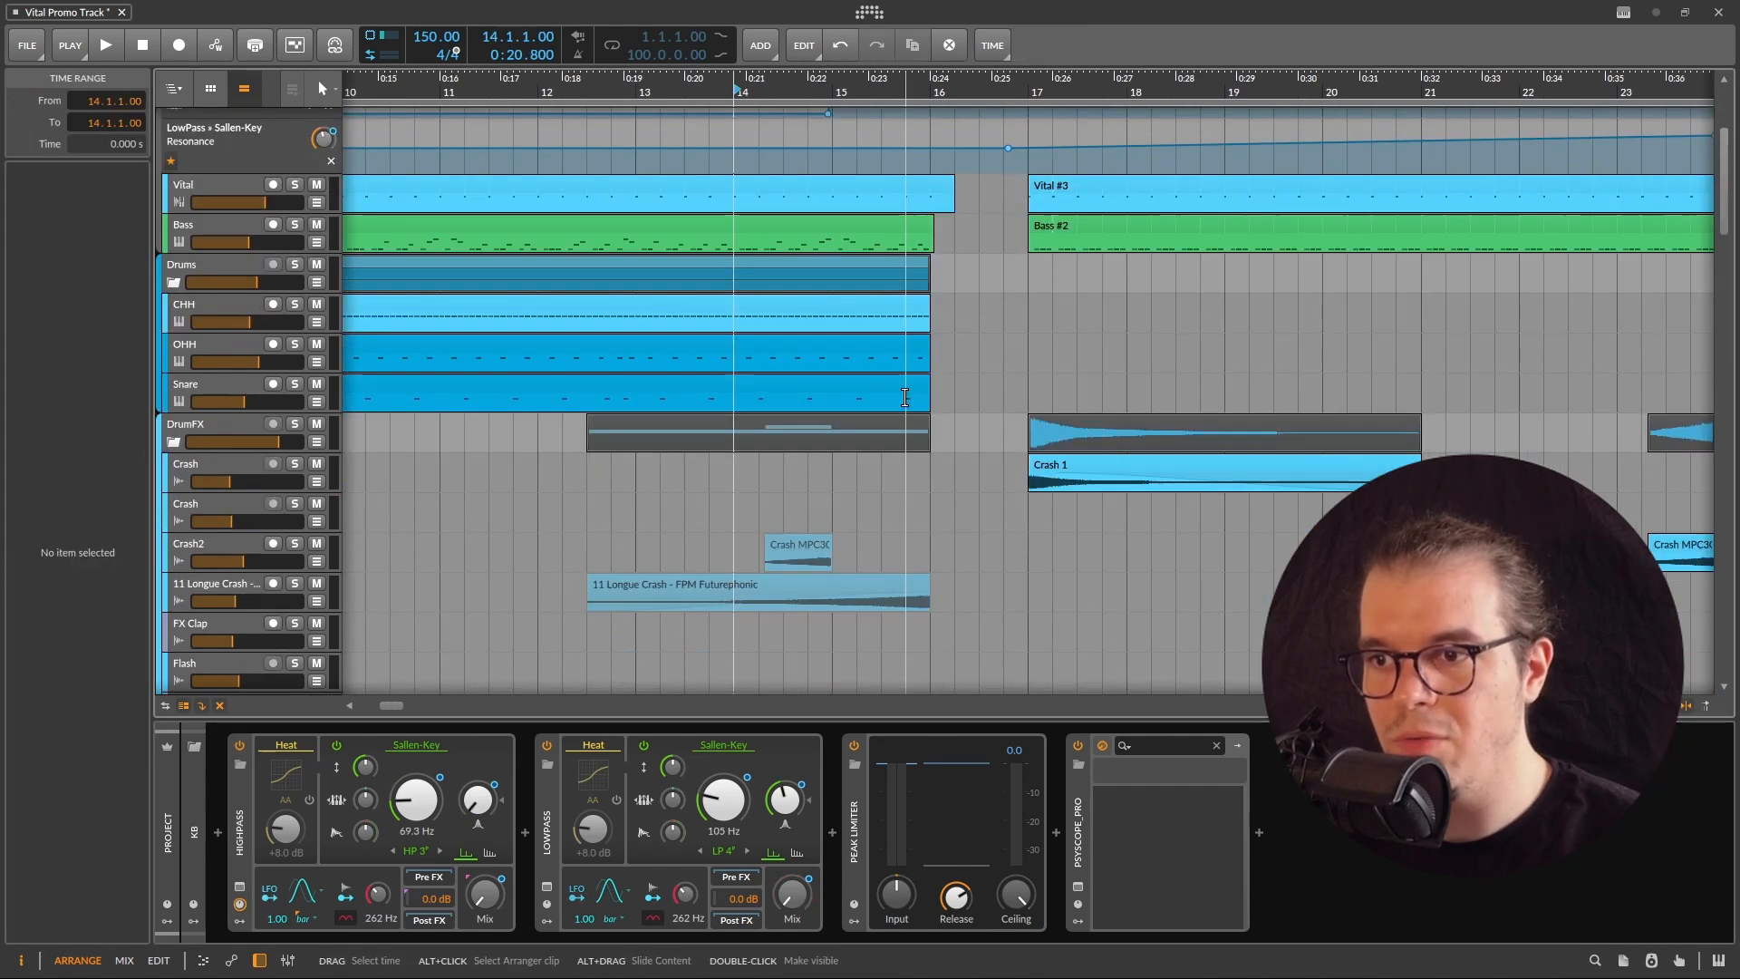
pyautogui.click(814, 544)
pyautogui.press('0')
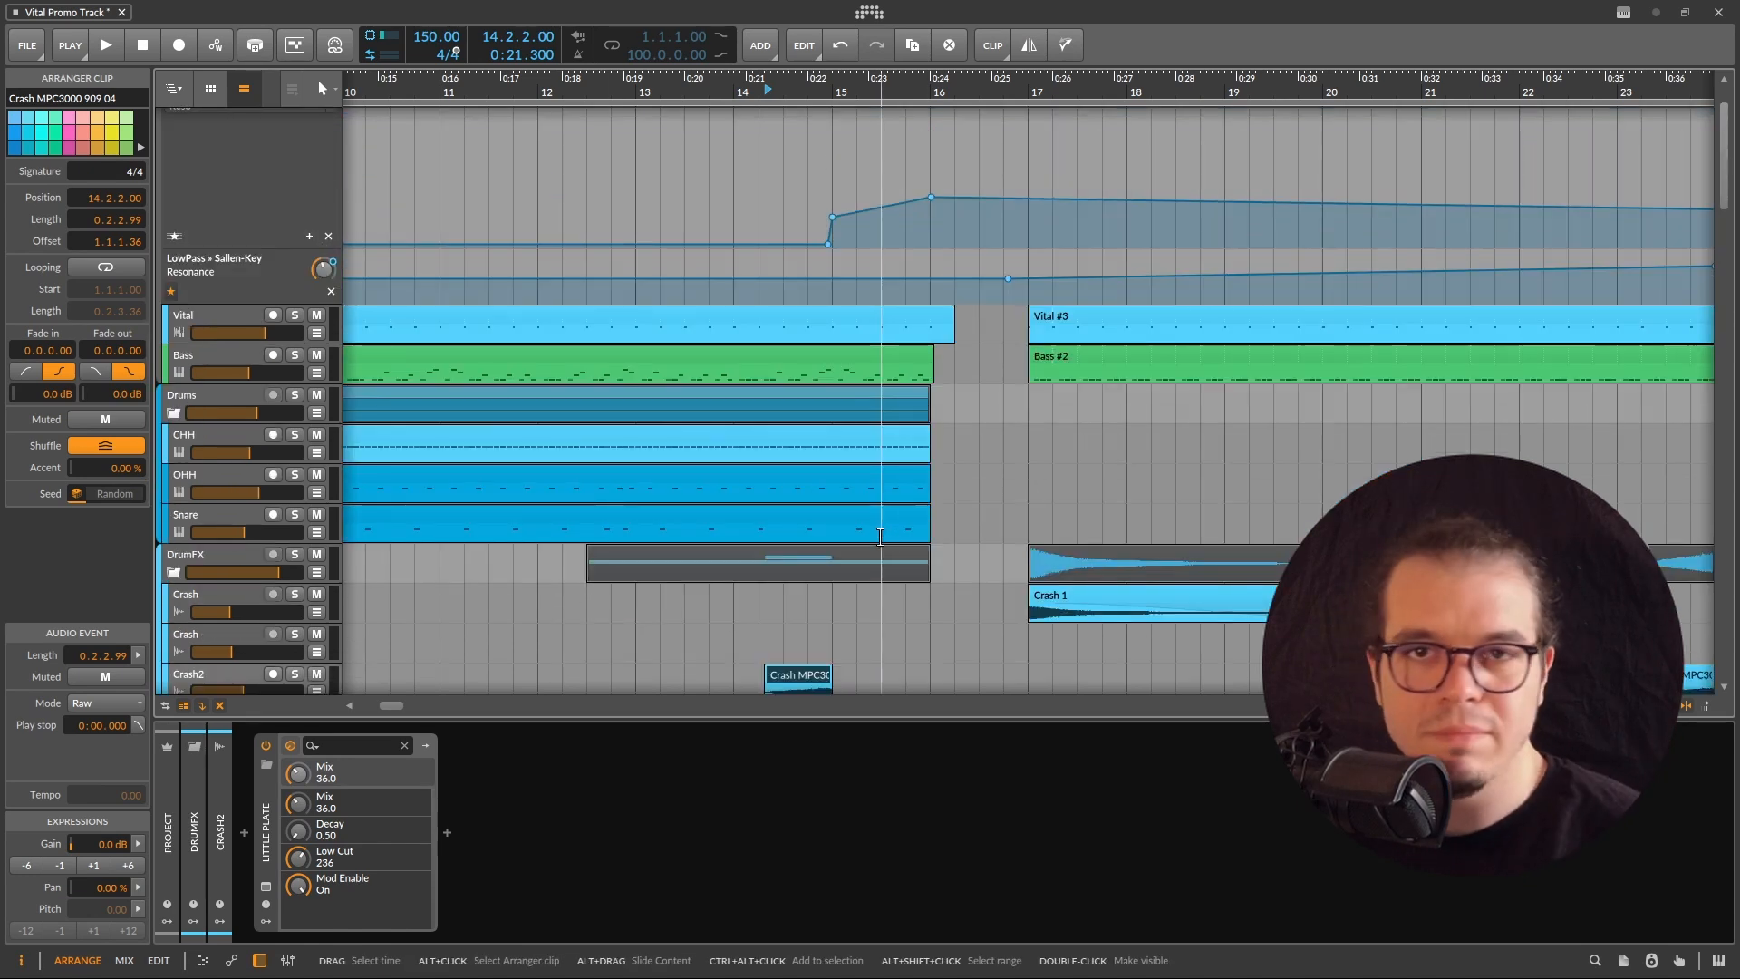
# - Play the arrangement from bar 14 through the break into bar 18
pyautogui.click(732, 227)
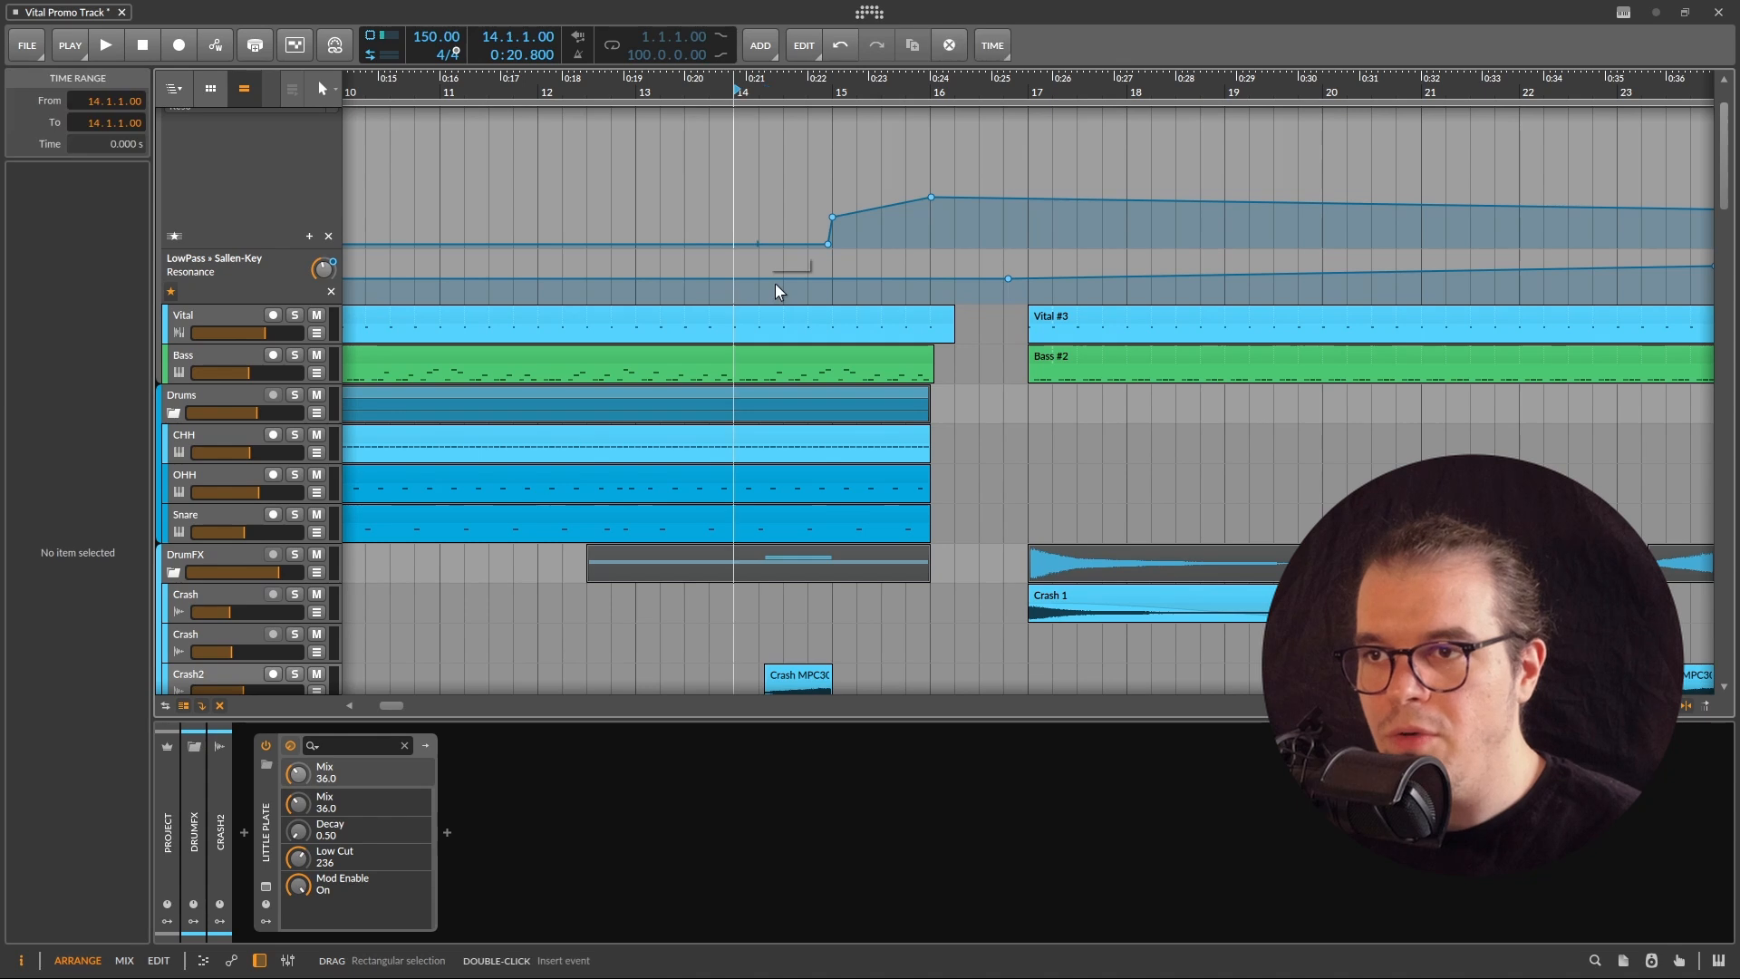
pyautogui.scroll(1, 843, 309)
pyautogui.press('space')
pyautogui.scroll(-1, 894, 323)
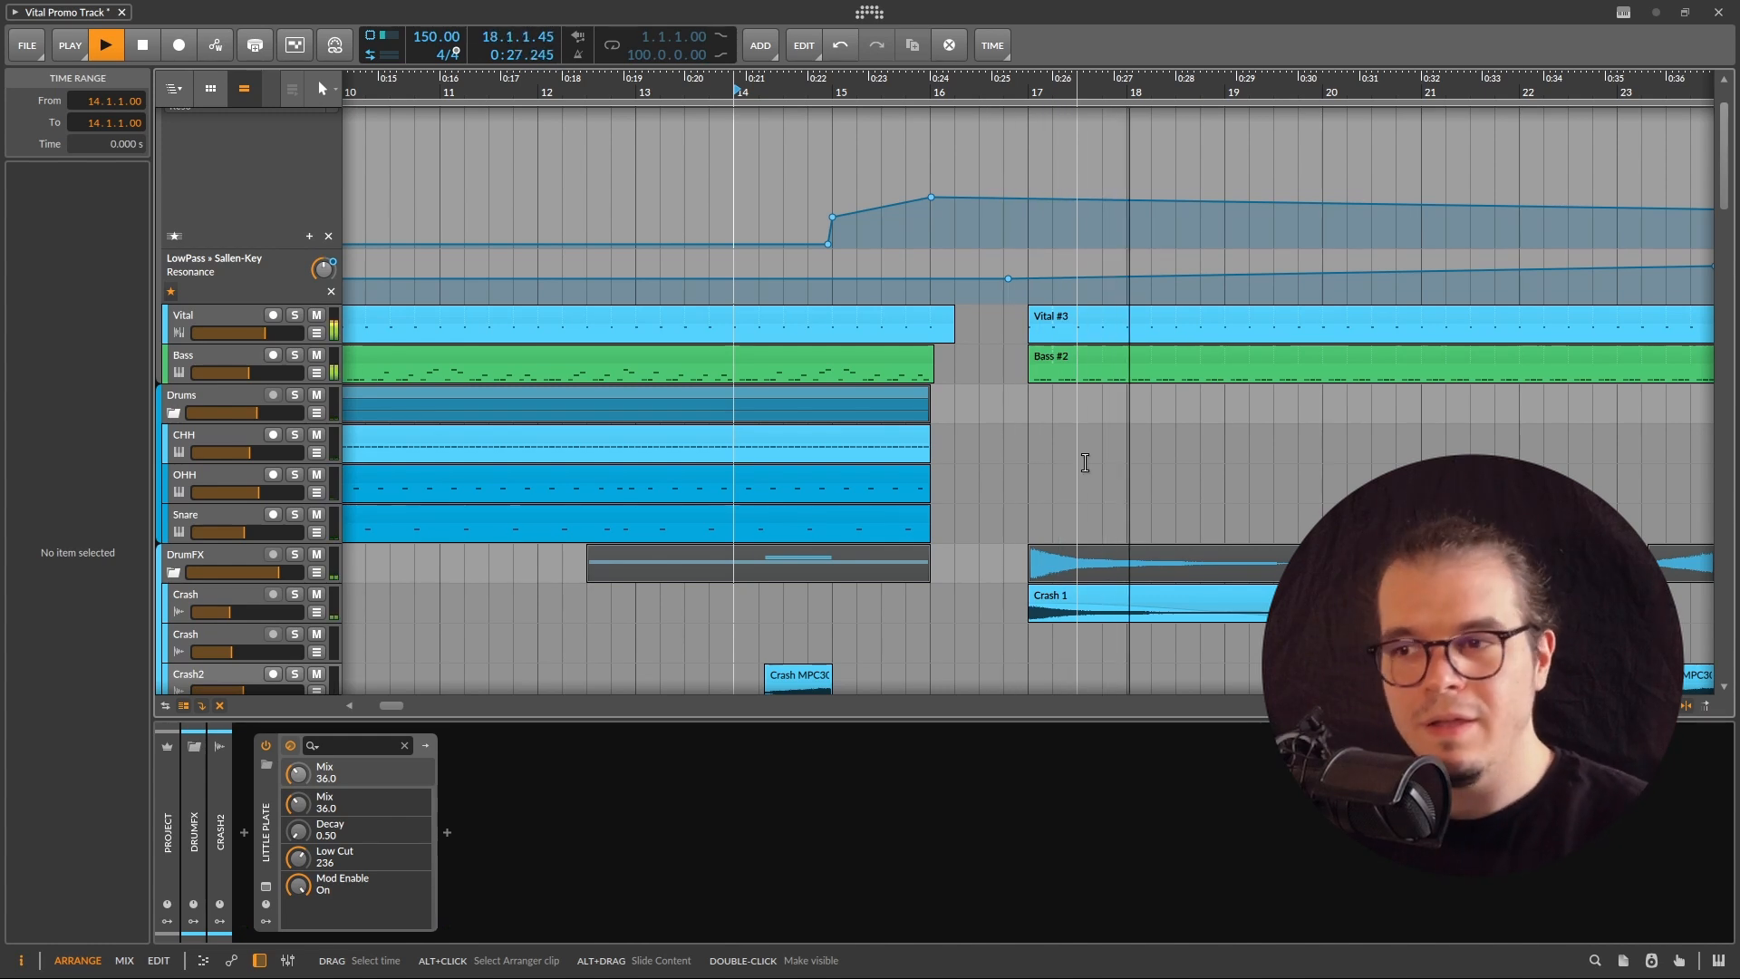
pyautogui.press('space')
# - Close the device panel and examine the kick, drum and crash clips around the next break at bar 24
pyautogui.moveTo(1030, 719); pyautogui.dragTo(1016, 972)
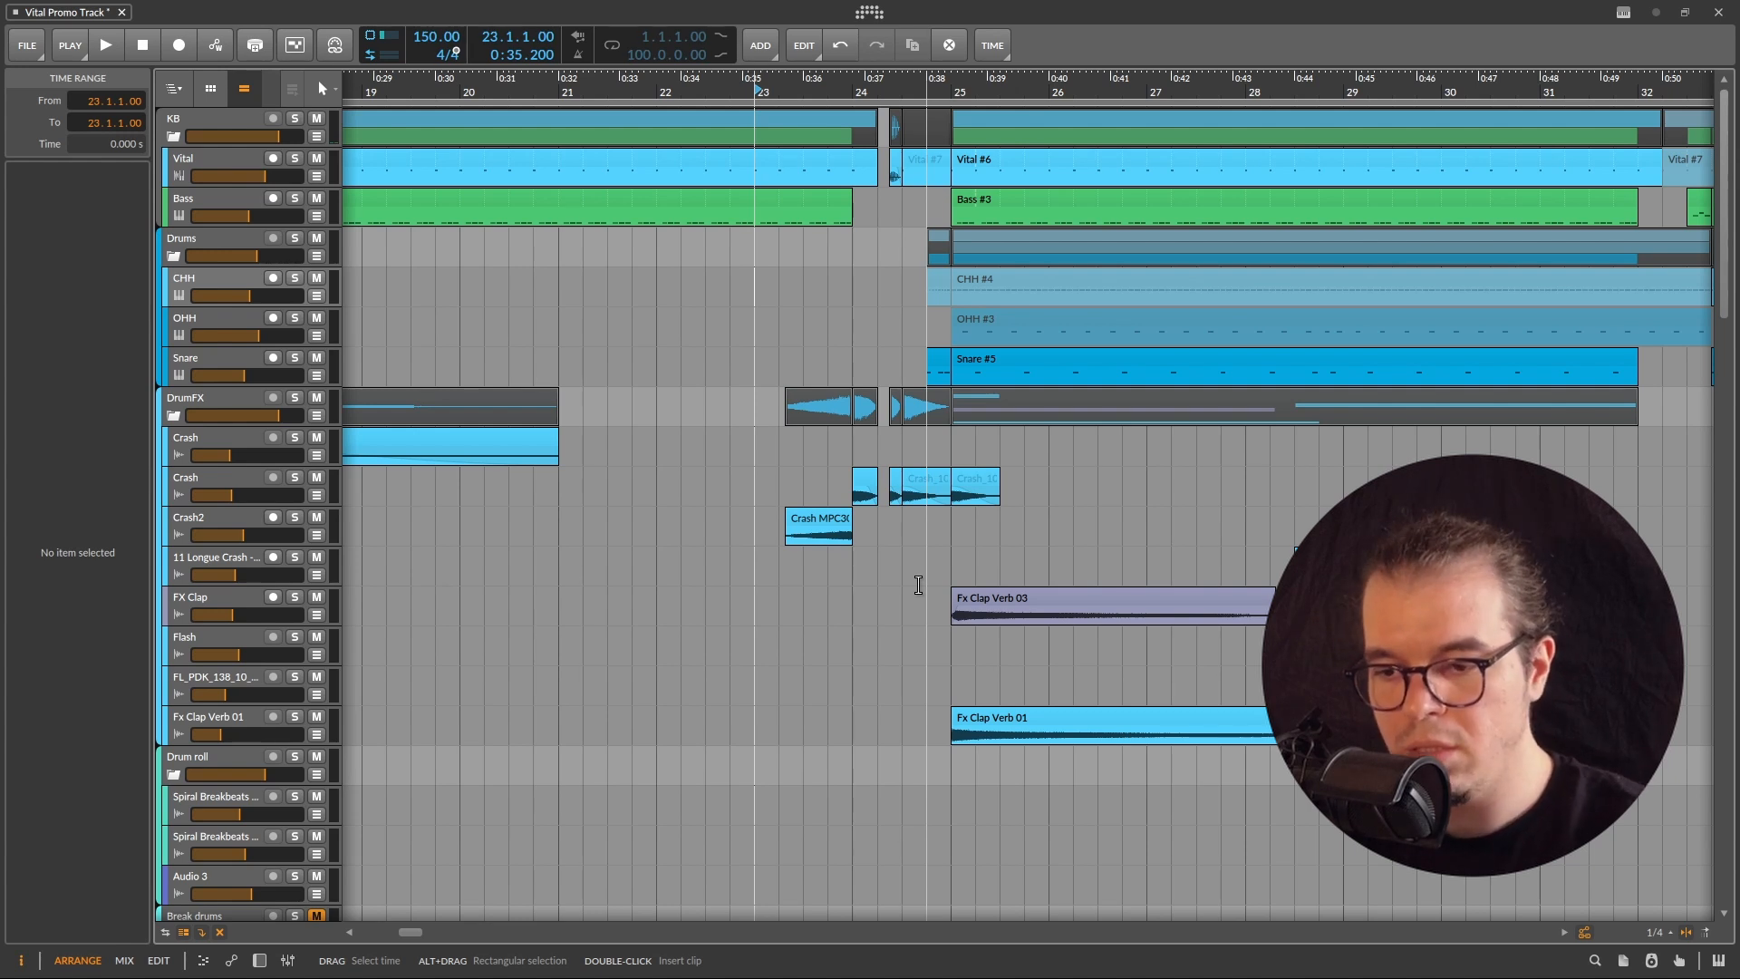
pyautogui.scroll(-4, 930, 506)
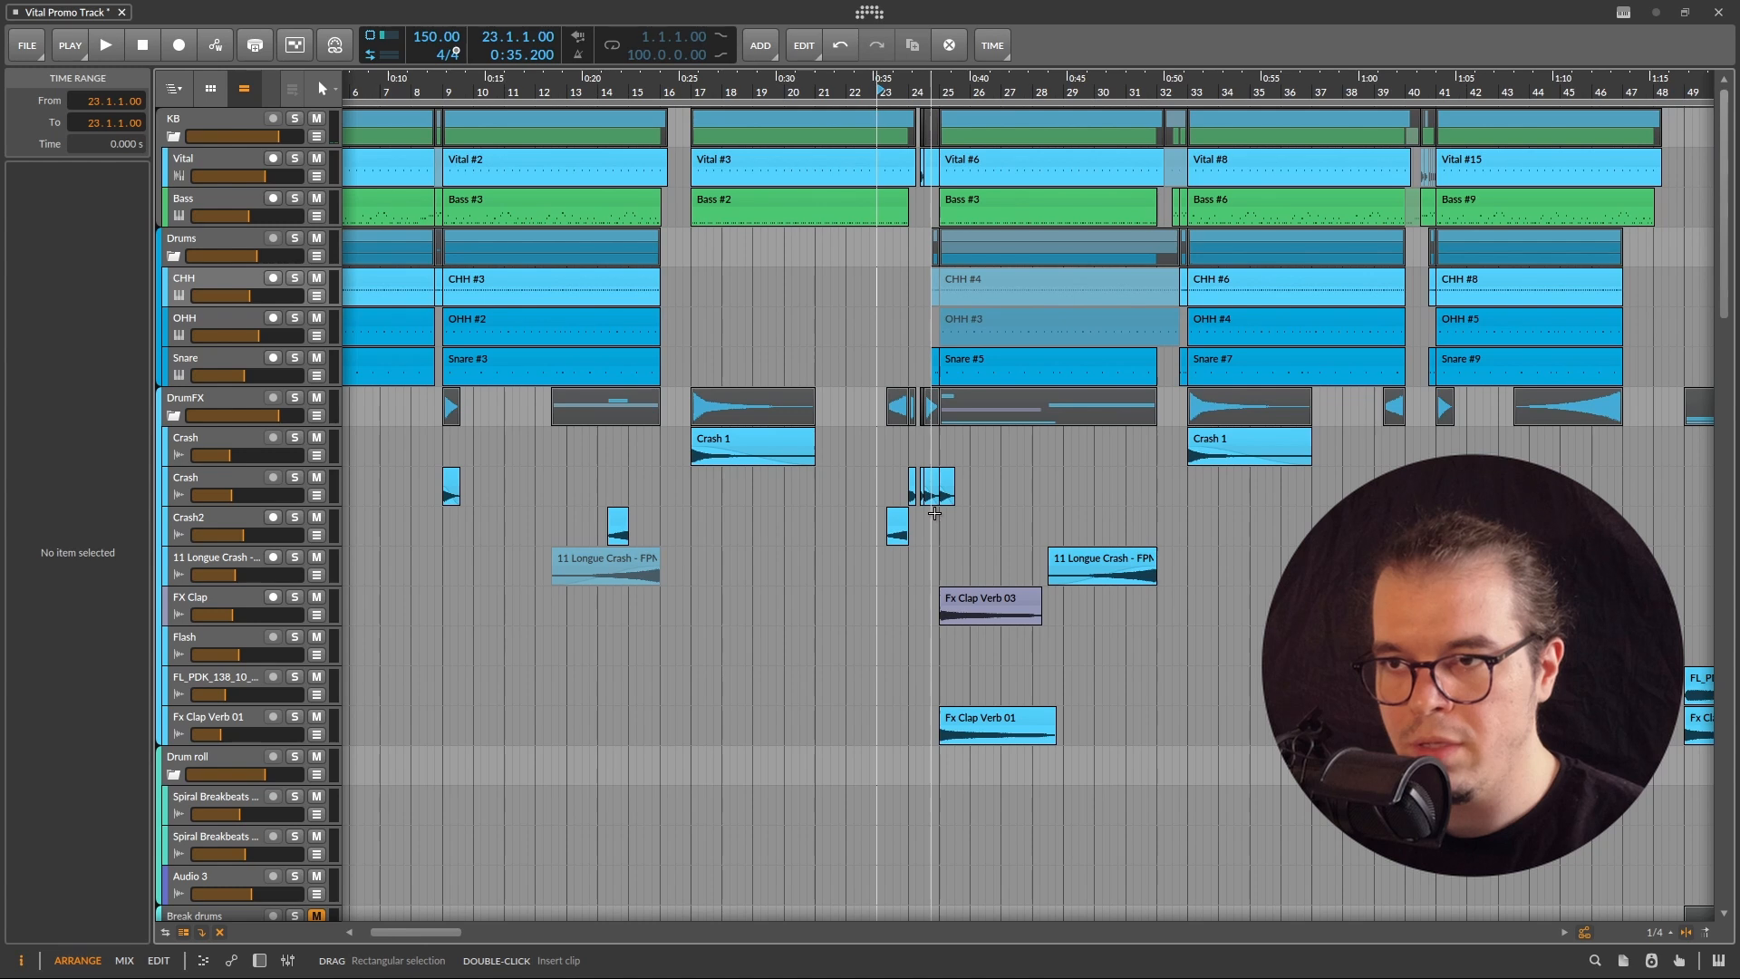
pyautogui.scroll(4, 893, 284)
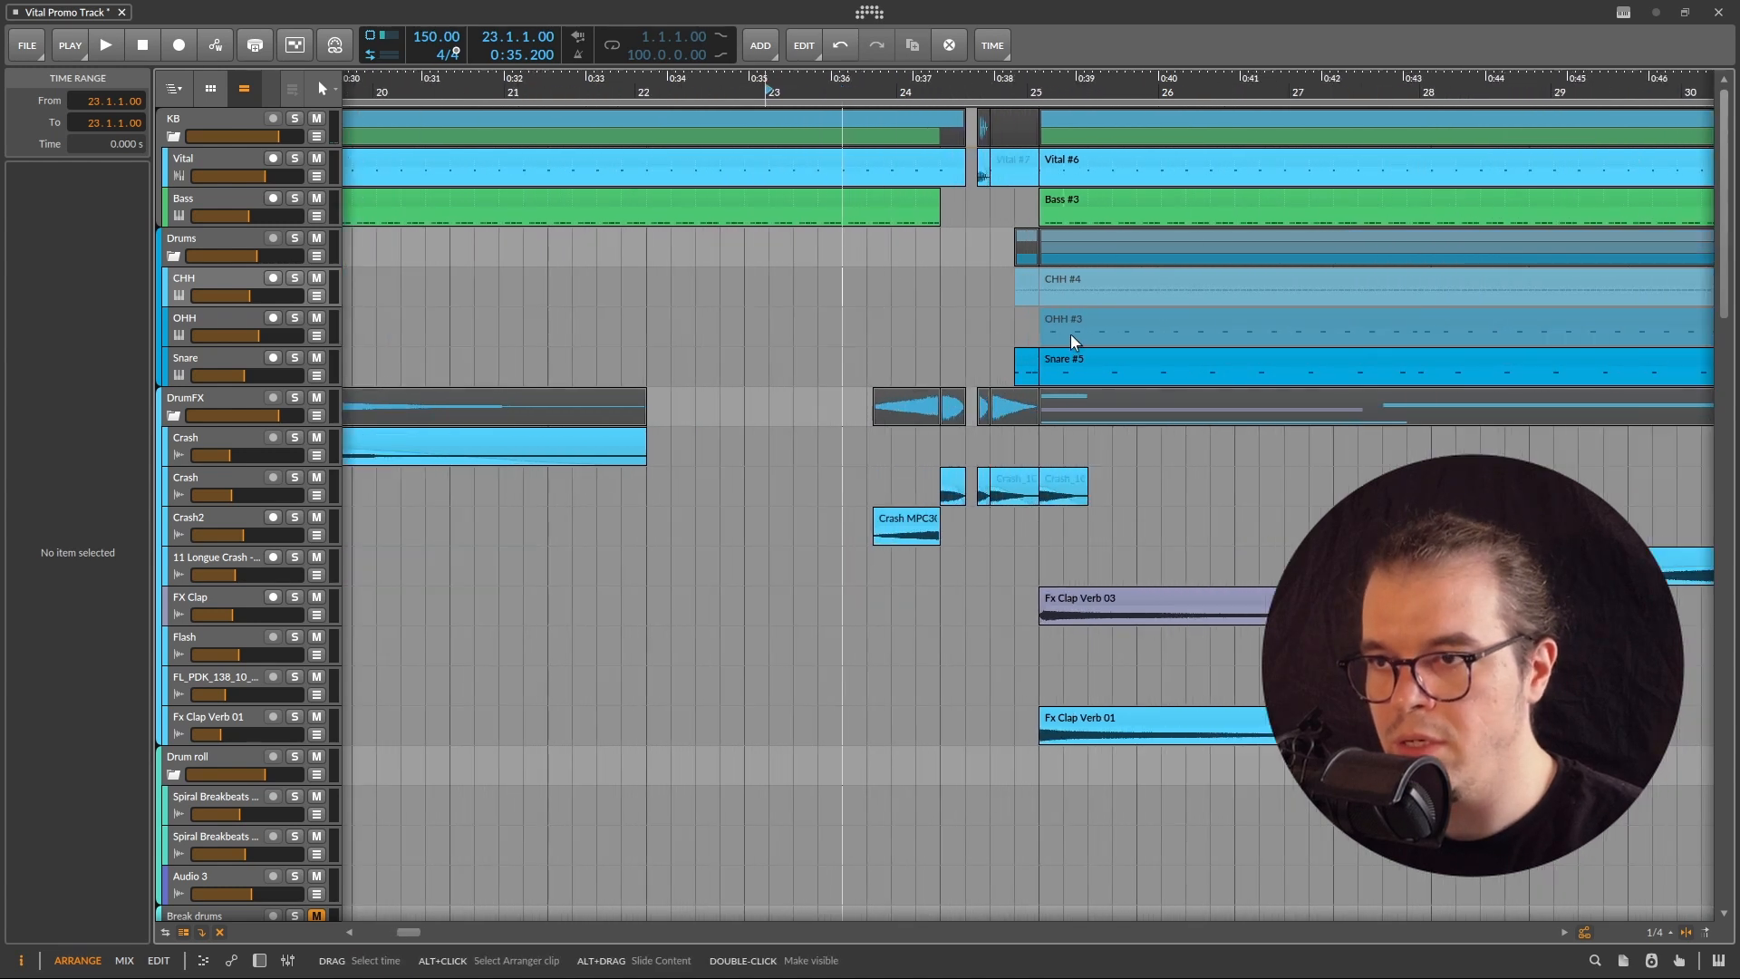
pyautogui.hscroll(3, 857, 360)
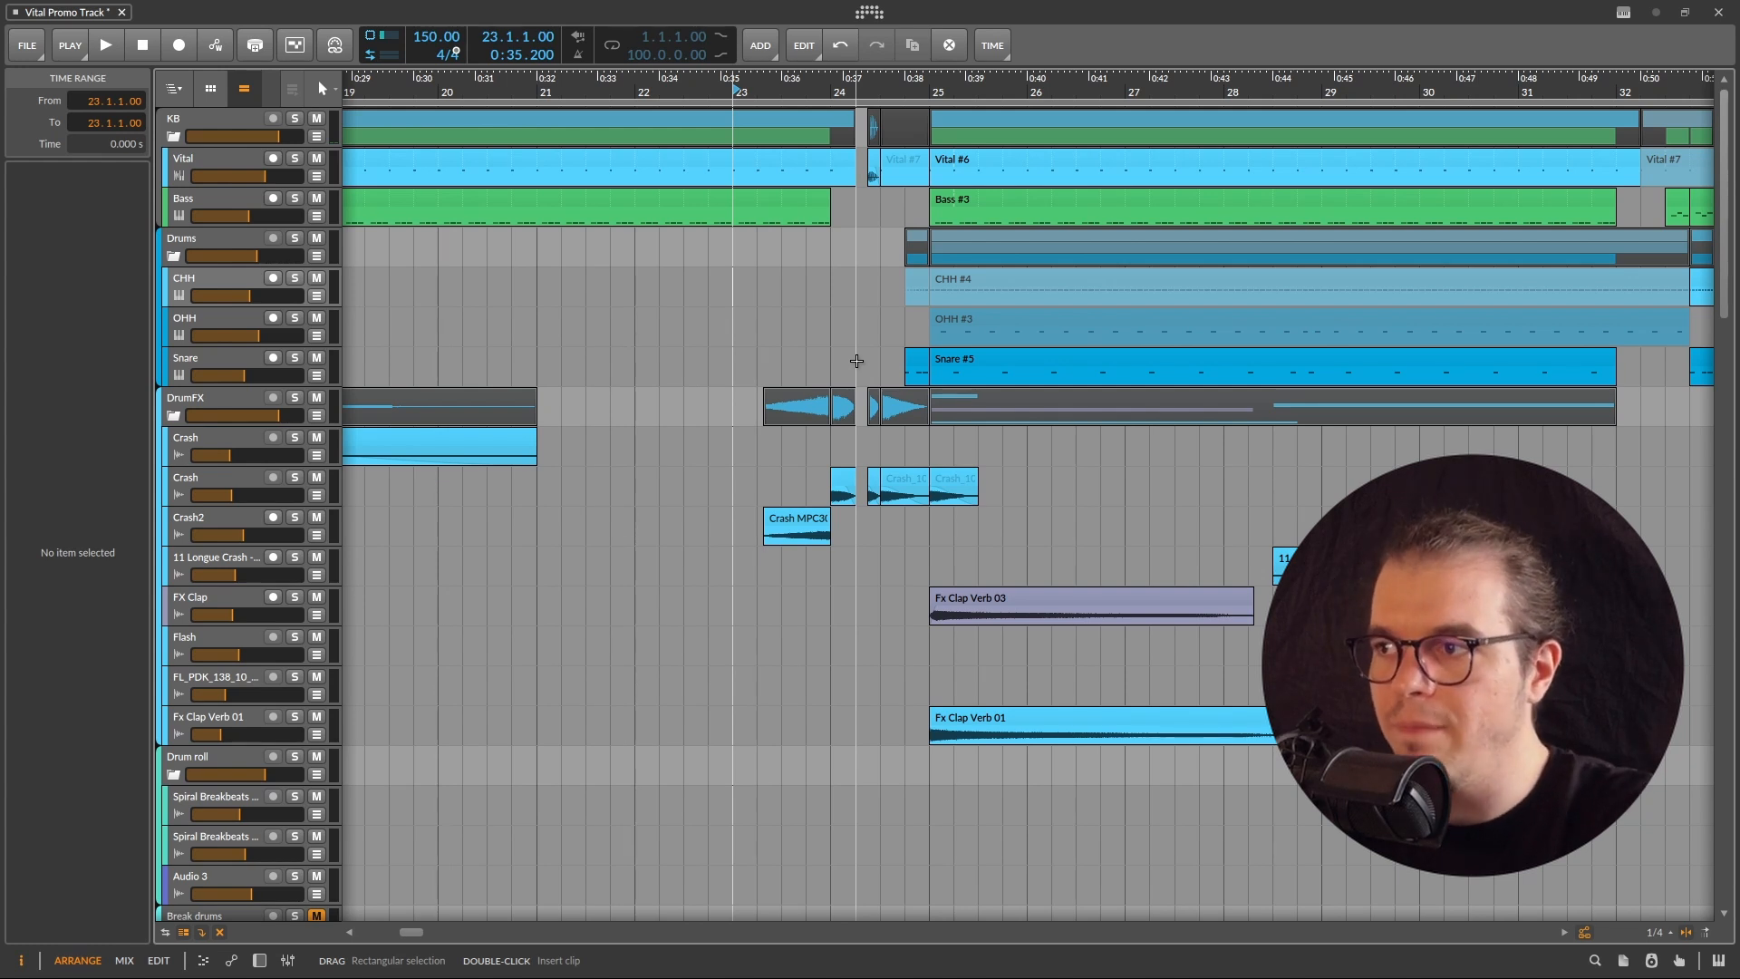
# - Examine the crash layout around the bar 24 break, selecting the Crash_10 clips at 24.1 and 24.3
pyautogui.scroll(-5, 841, 327)
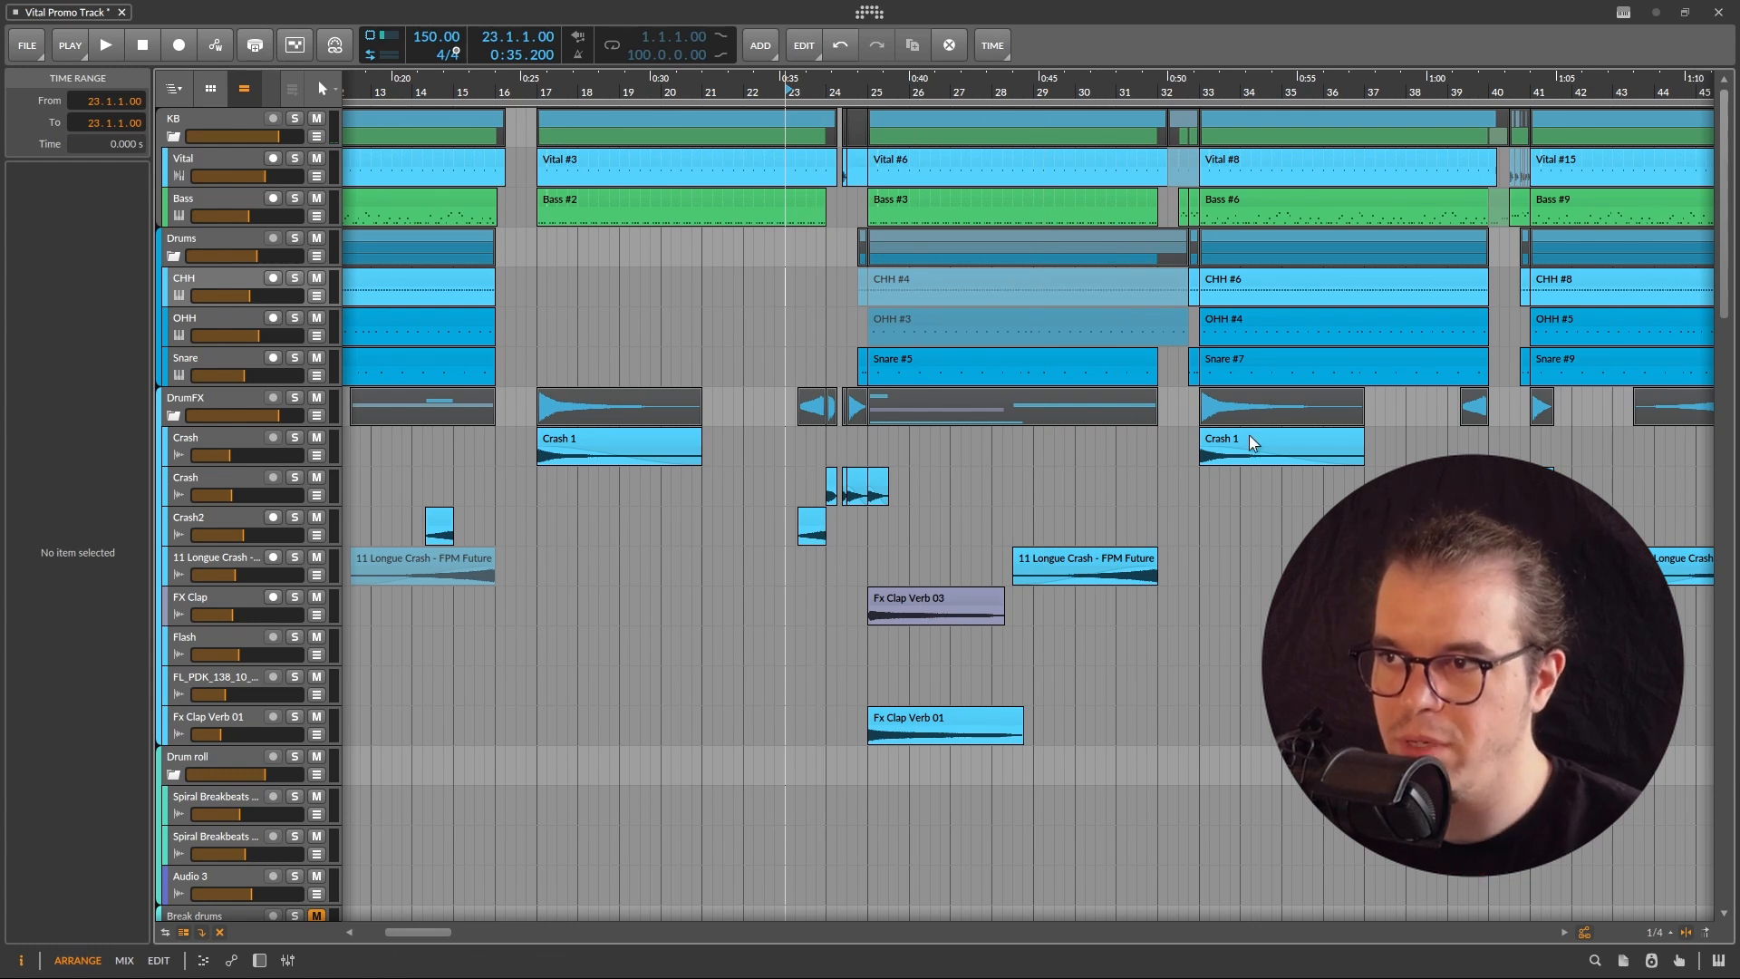
pyautogui.scroll(5, 779, 463)
pyautogui.scroll(3, 966, 419)
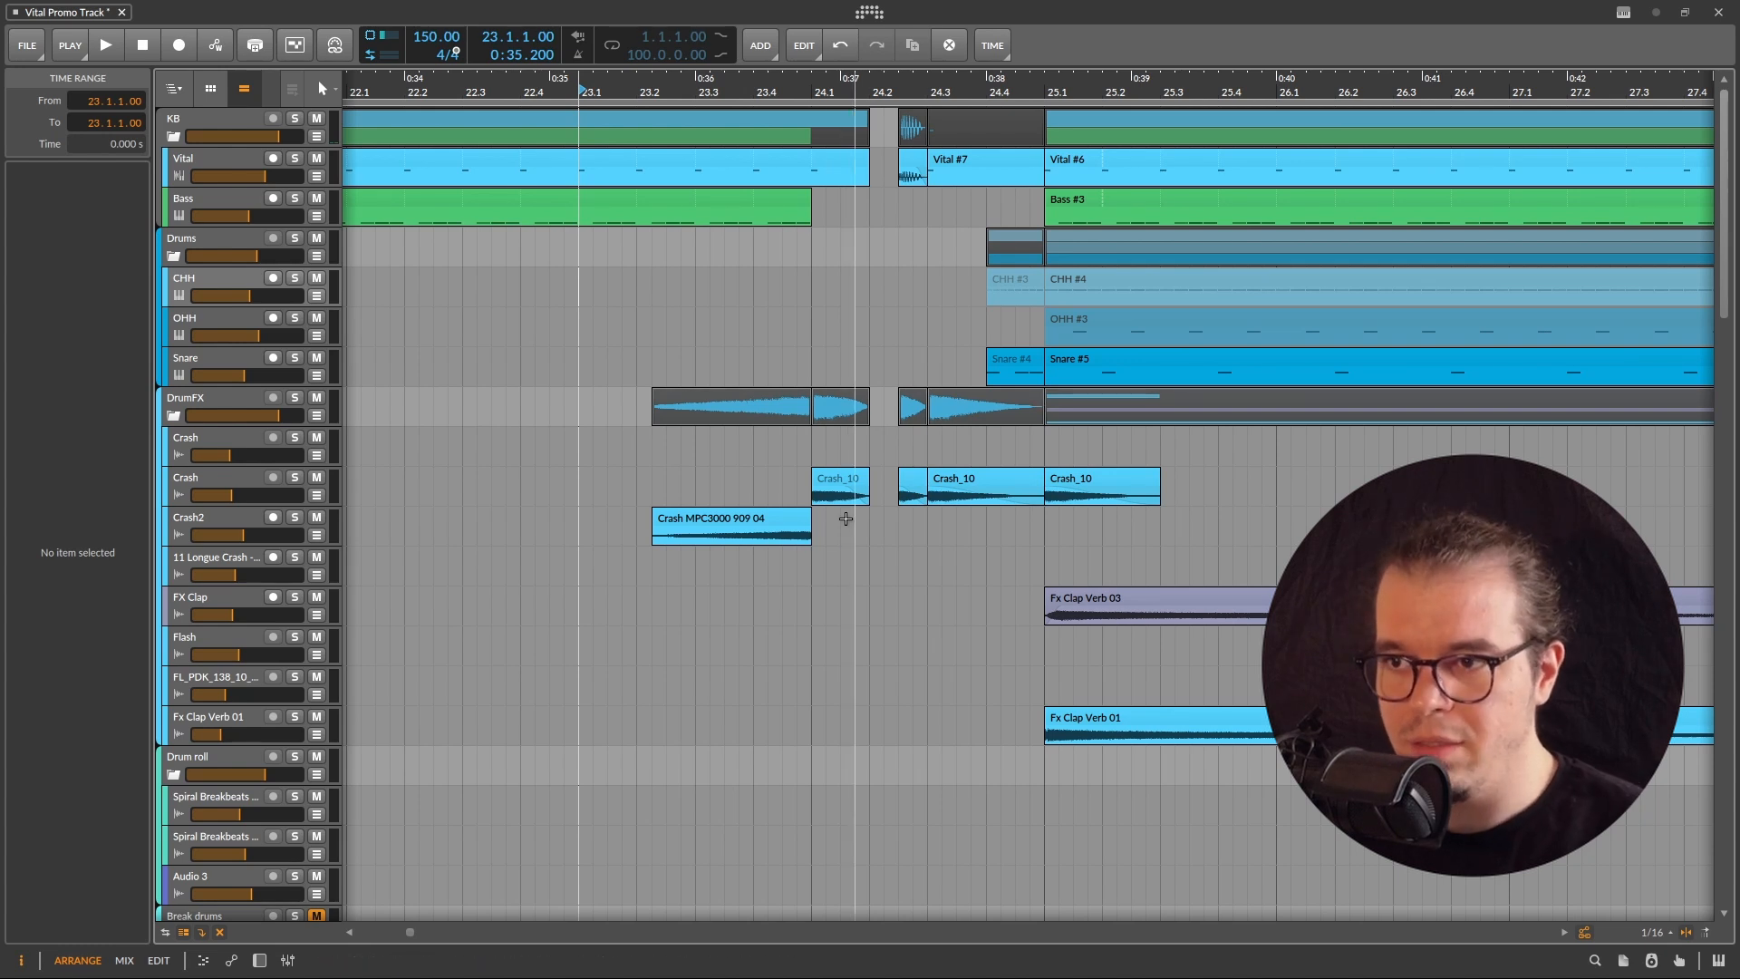
pyautogui.click(849, 488)
pyautogui.click(947, 488)
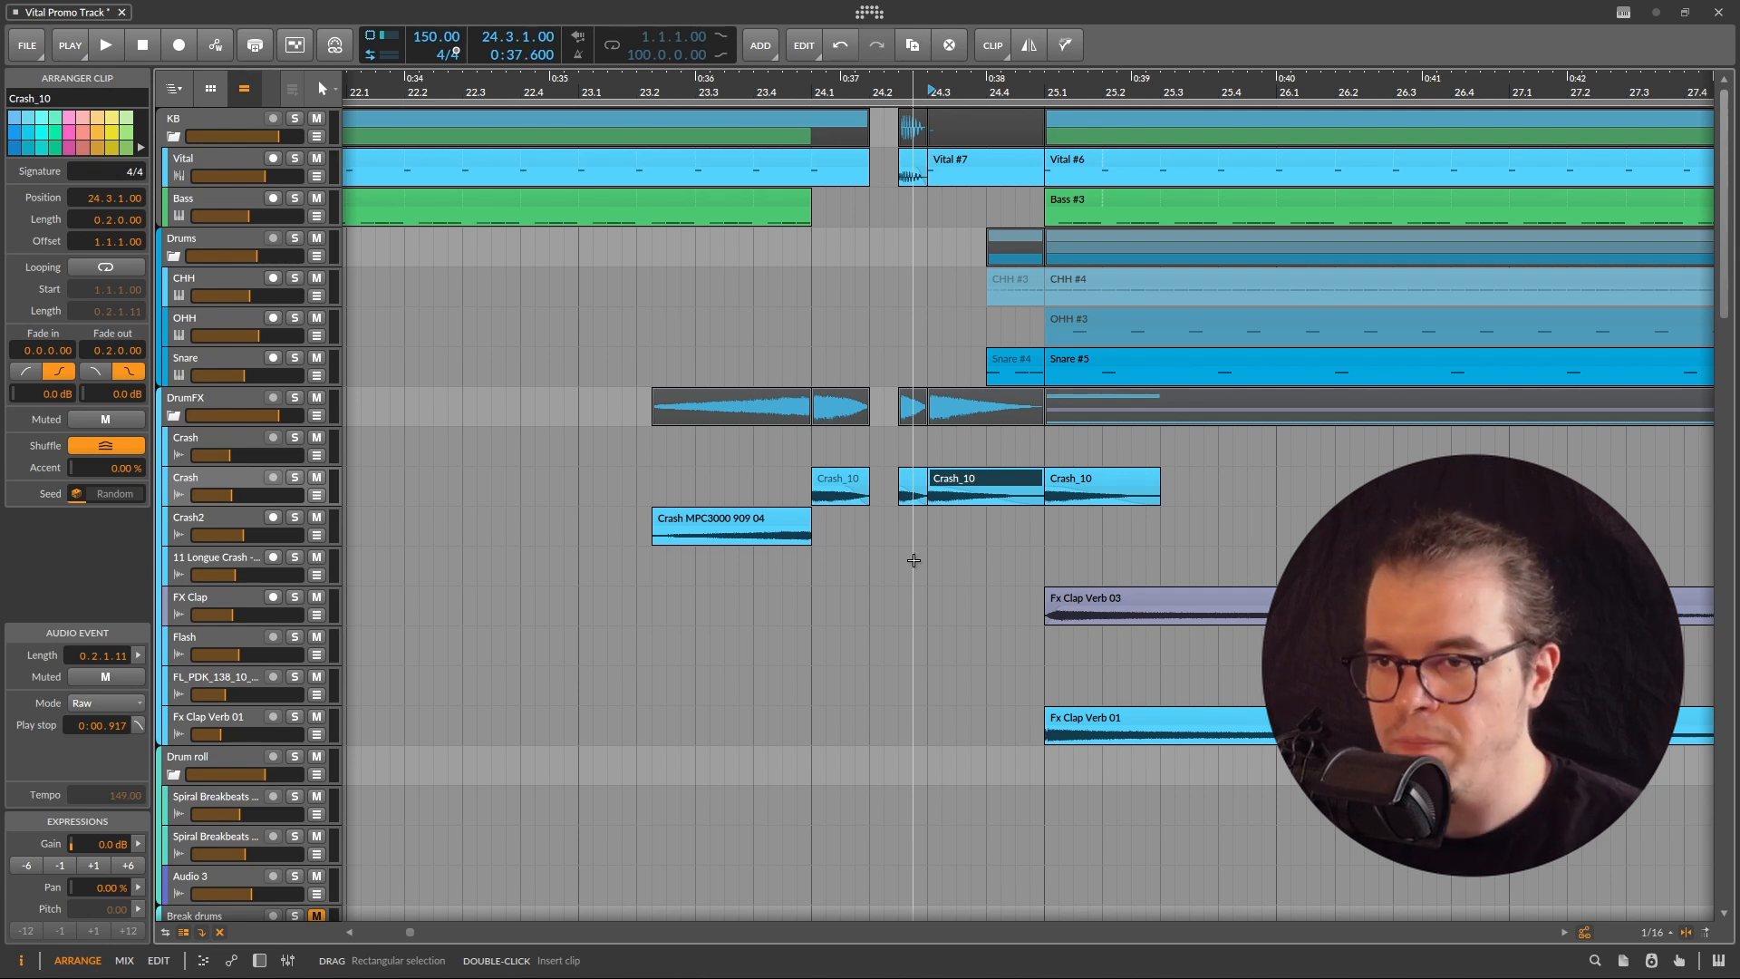
pyautogui.scroll(-3, 851, 425)
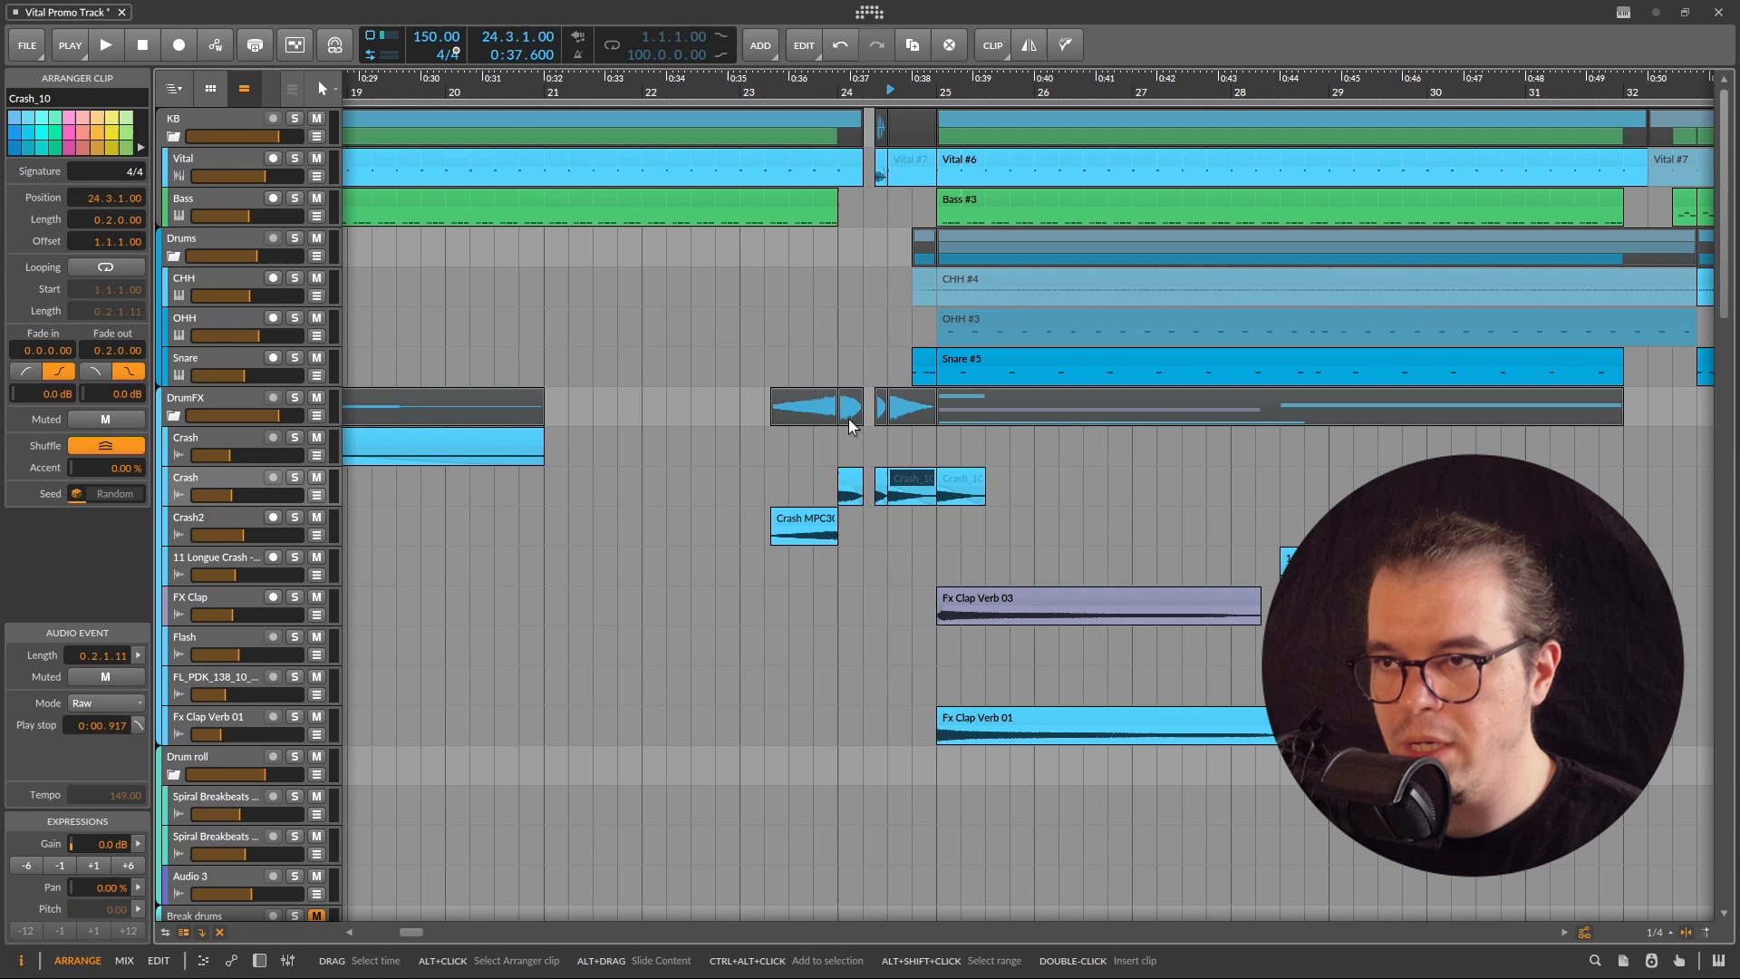
# - Inspect the Crash_10 clips between 24.2 and 25.1 and select the Snare #4 clip at 24.4
pyautogui.moveTo(851, 424); pyautogui.dragTo(956, 415)
pyautogui.scroll(3, 954, 411)
pyautogui.click(962, 482)
pyautogui.click(1013, 480)
pyautogui.scroll(3, 1092, 367)
pyautogui.click(1092, 370)
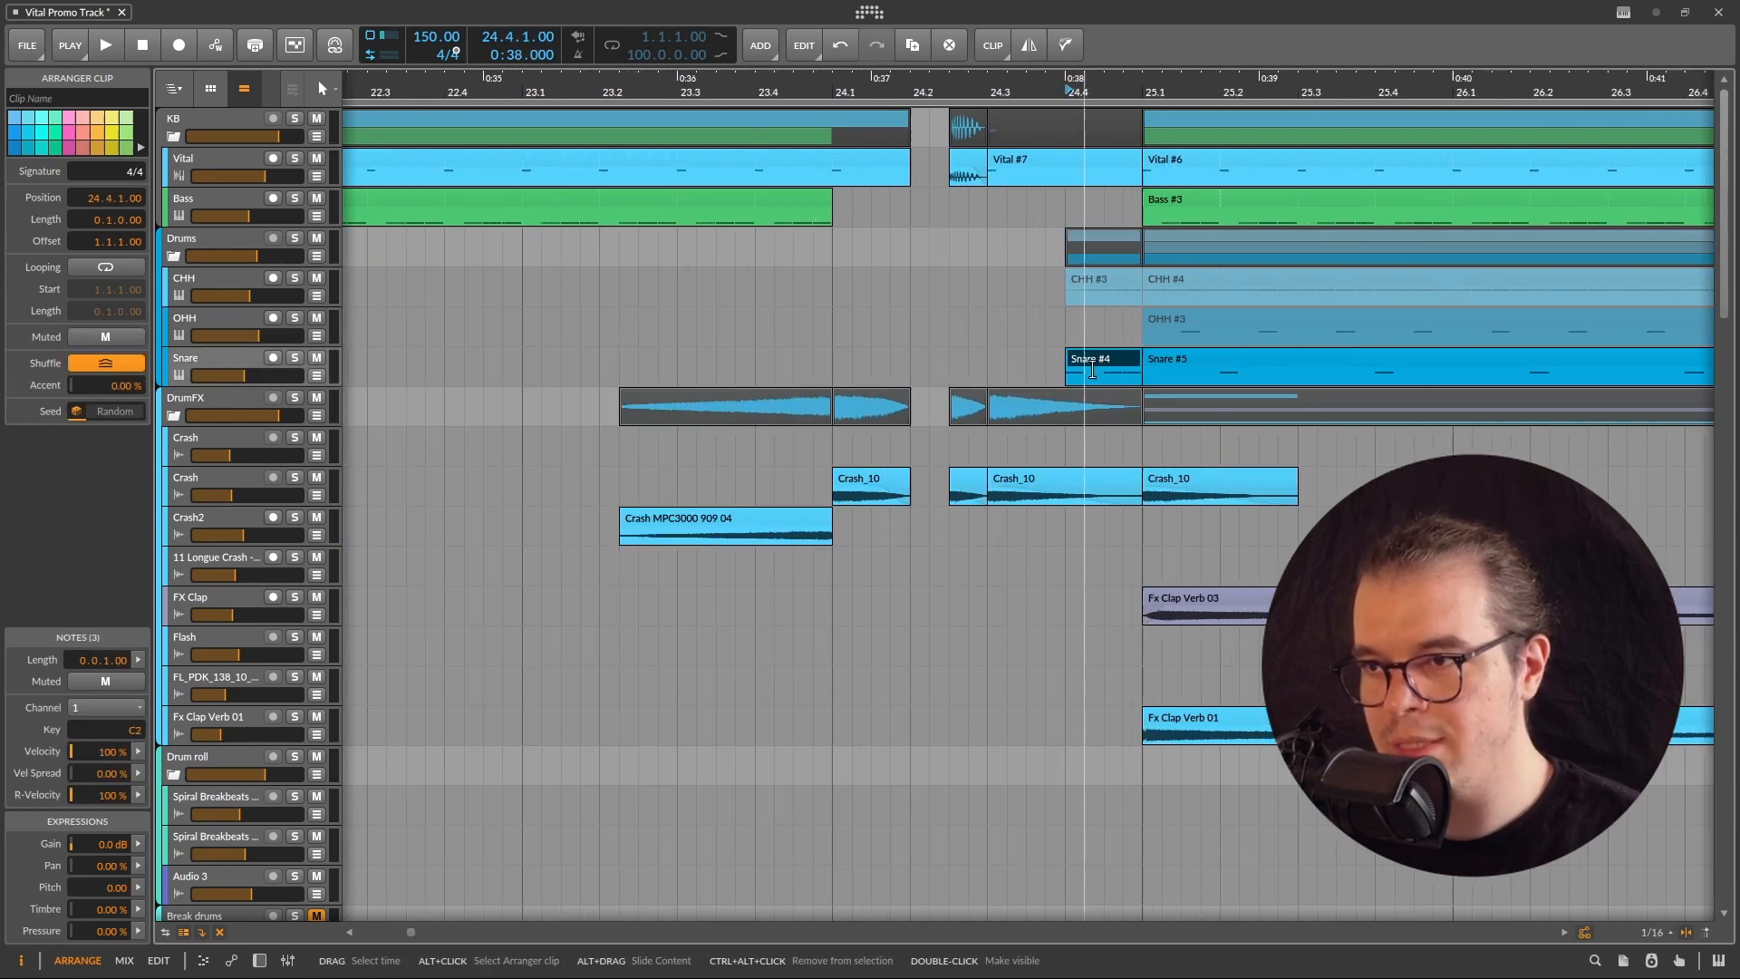
# - Solo the Snare track and audition the Snare #4 fill from 24.4 into bar 25
pyautogui.click(294, 357)
pyautogui.press('space')
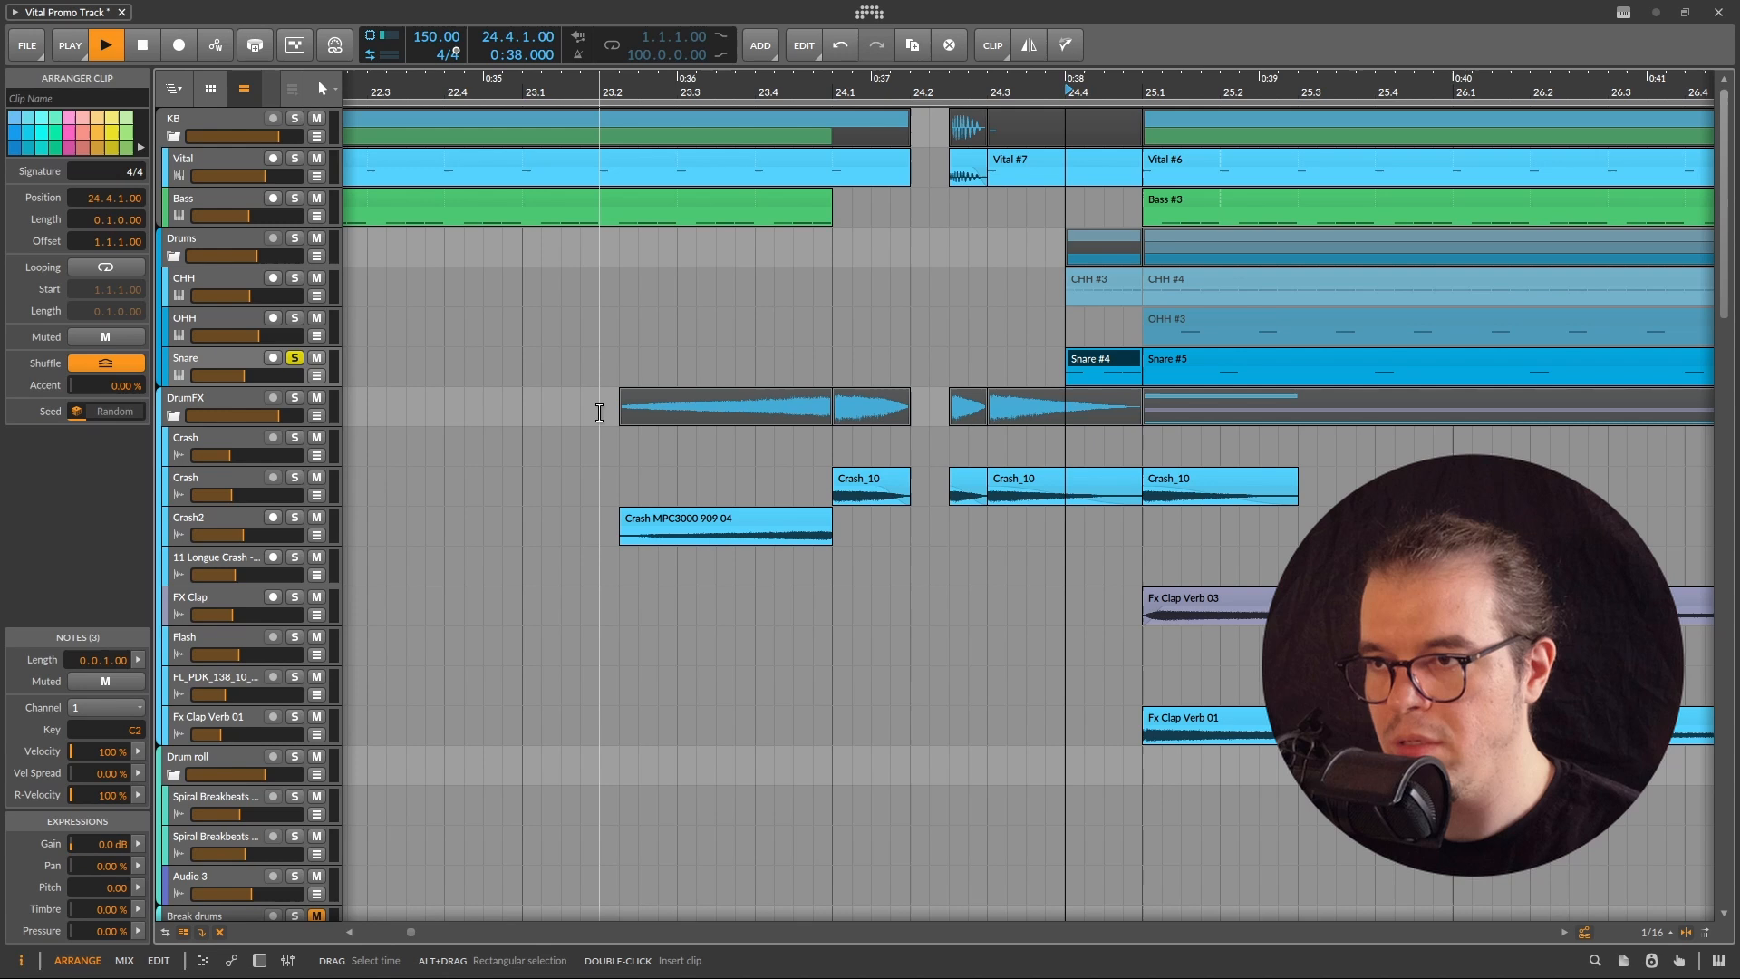
pyautogui.scroll(-3, 794, 459)
pyautogui.press('space')
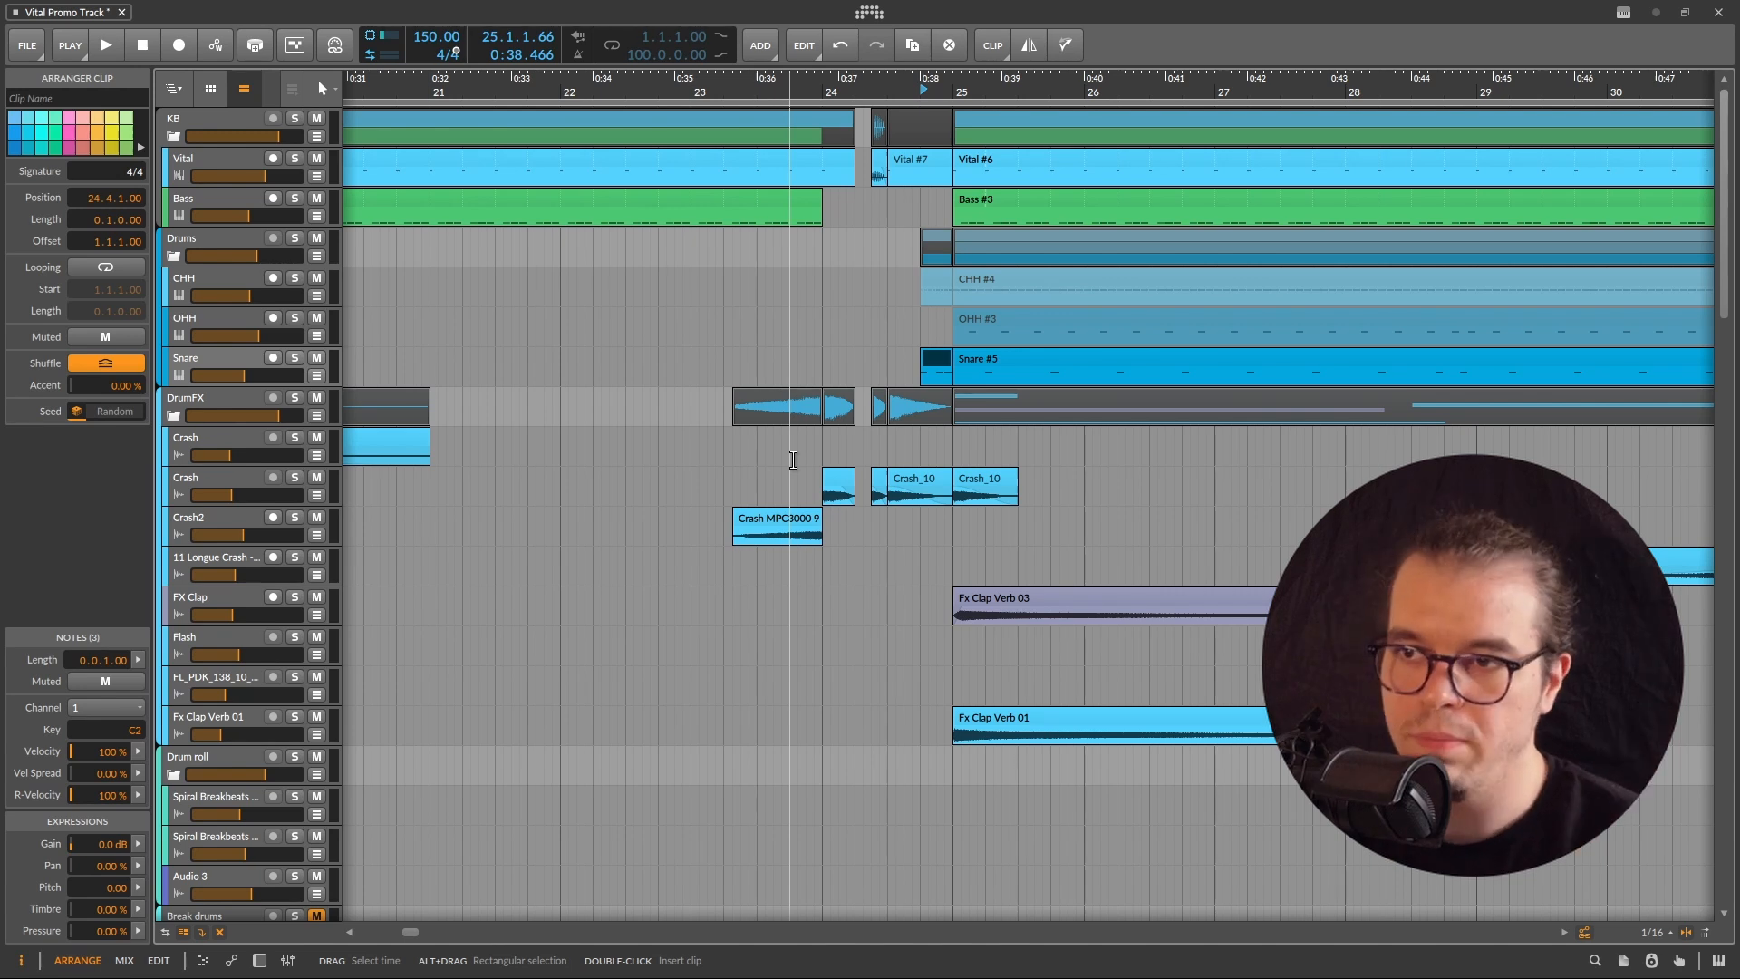
# - Play the full arrangement from bar 22 through the break into bar 25
pyautogui.click(566, 314)
pyautogui.press('space')
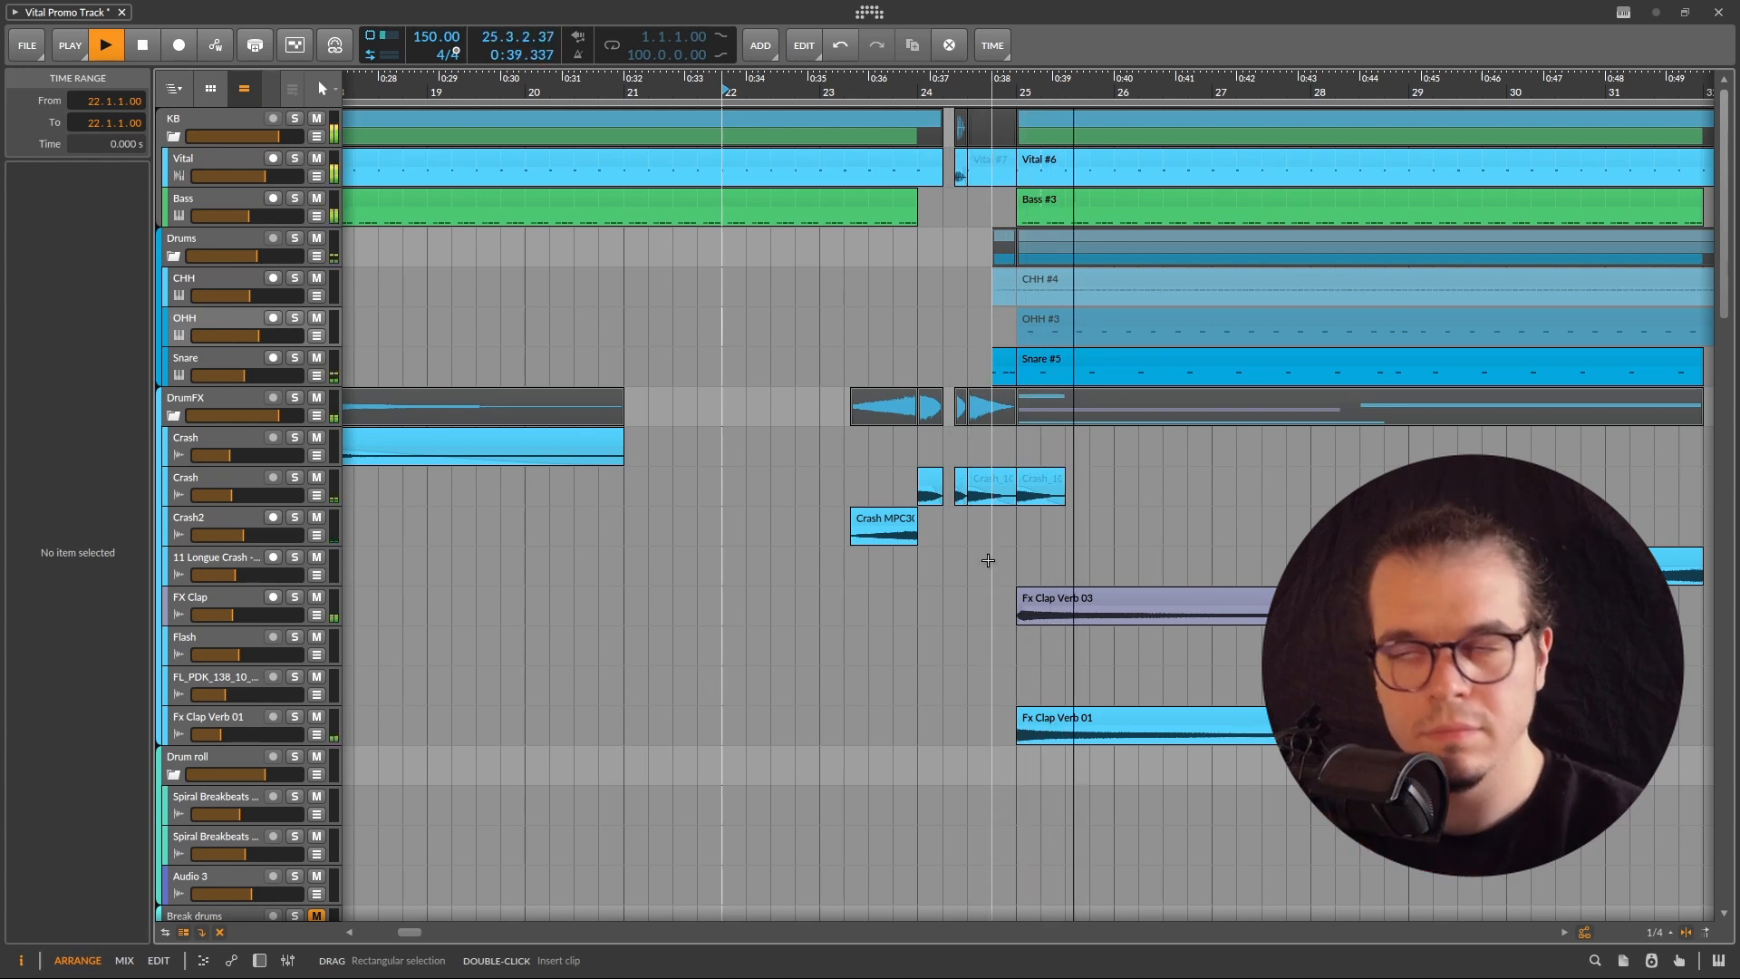
pyautogui.press('space')
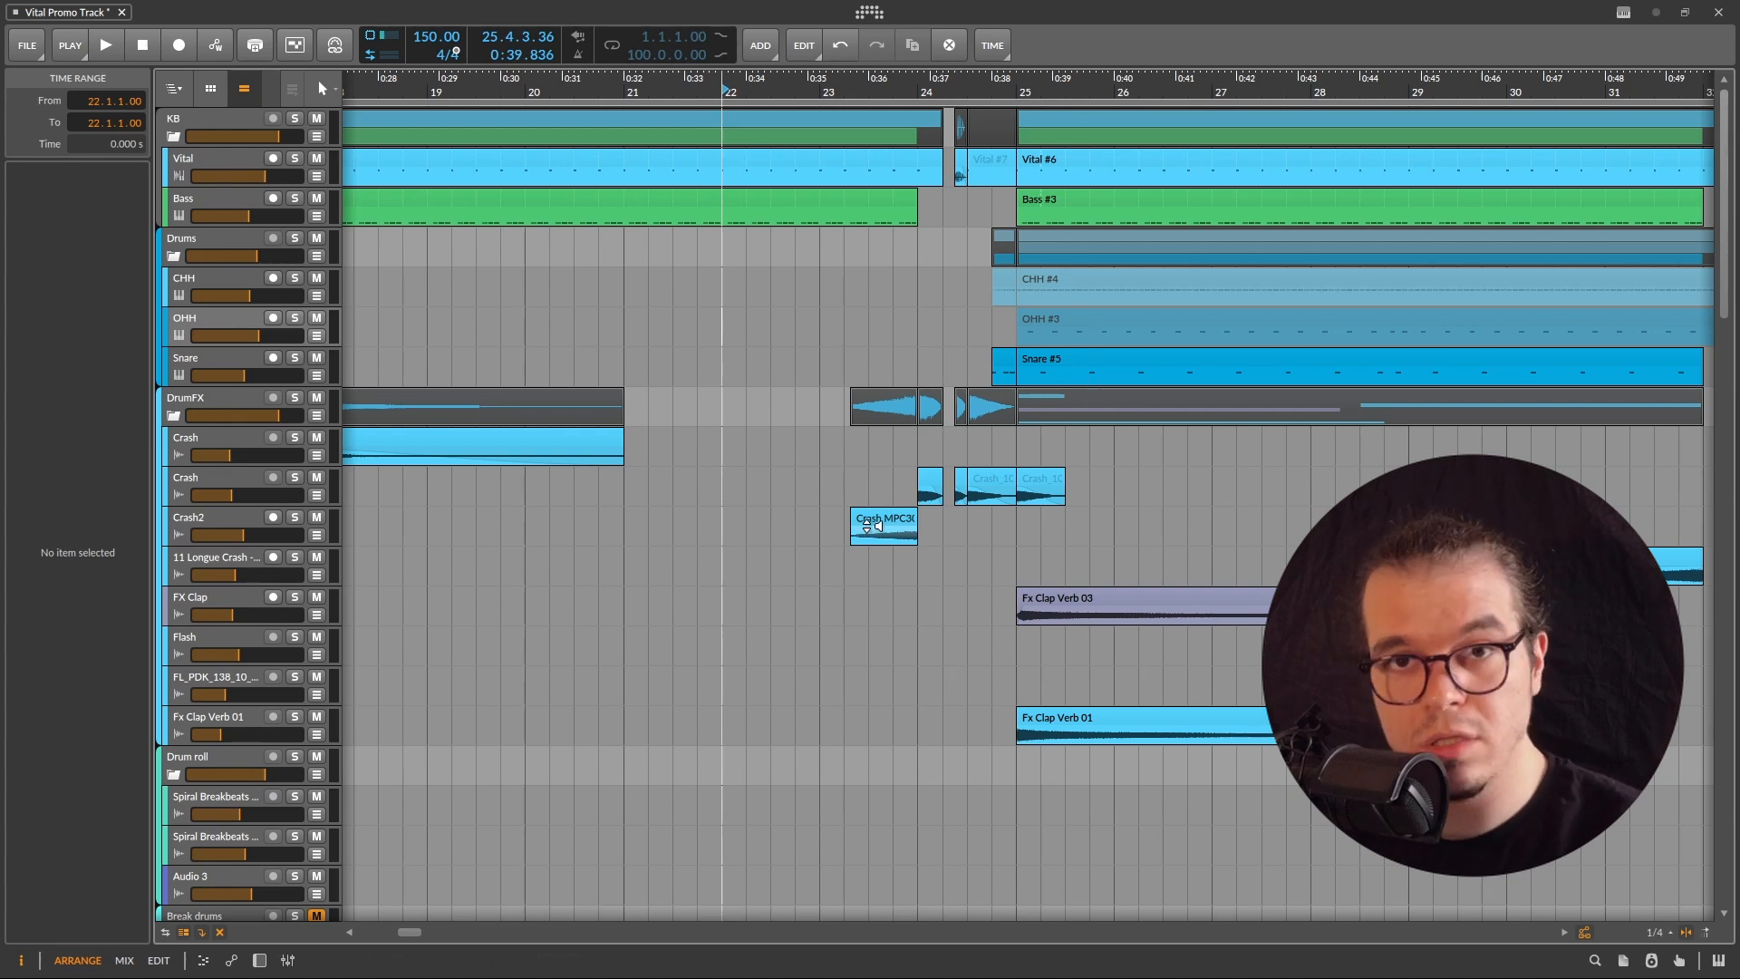
# - Solo the SFX group's Vital track holding Vital-bounce-12 and play it from bar 22 into bar 25
pyautogui.scroll(-15, 866, 529)
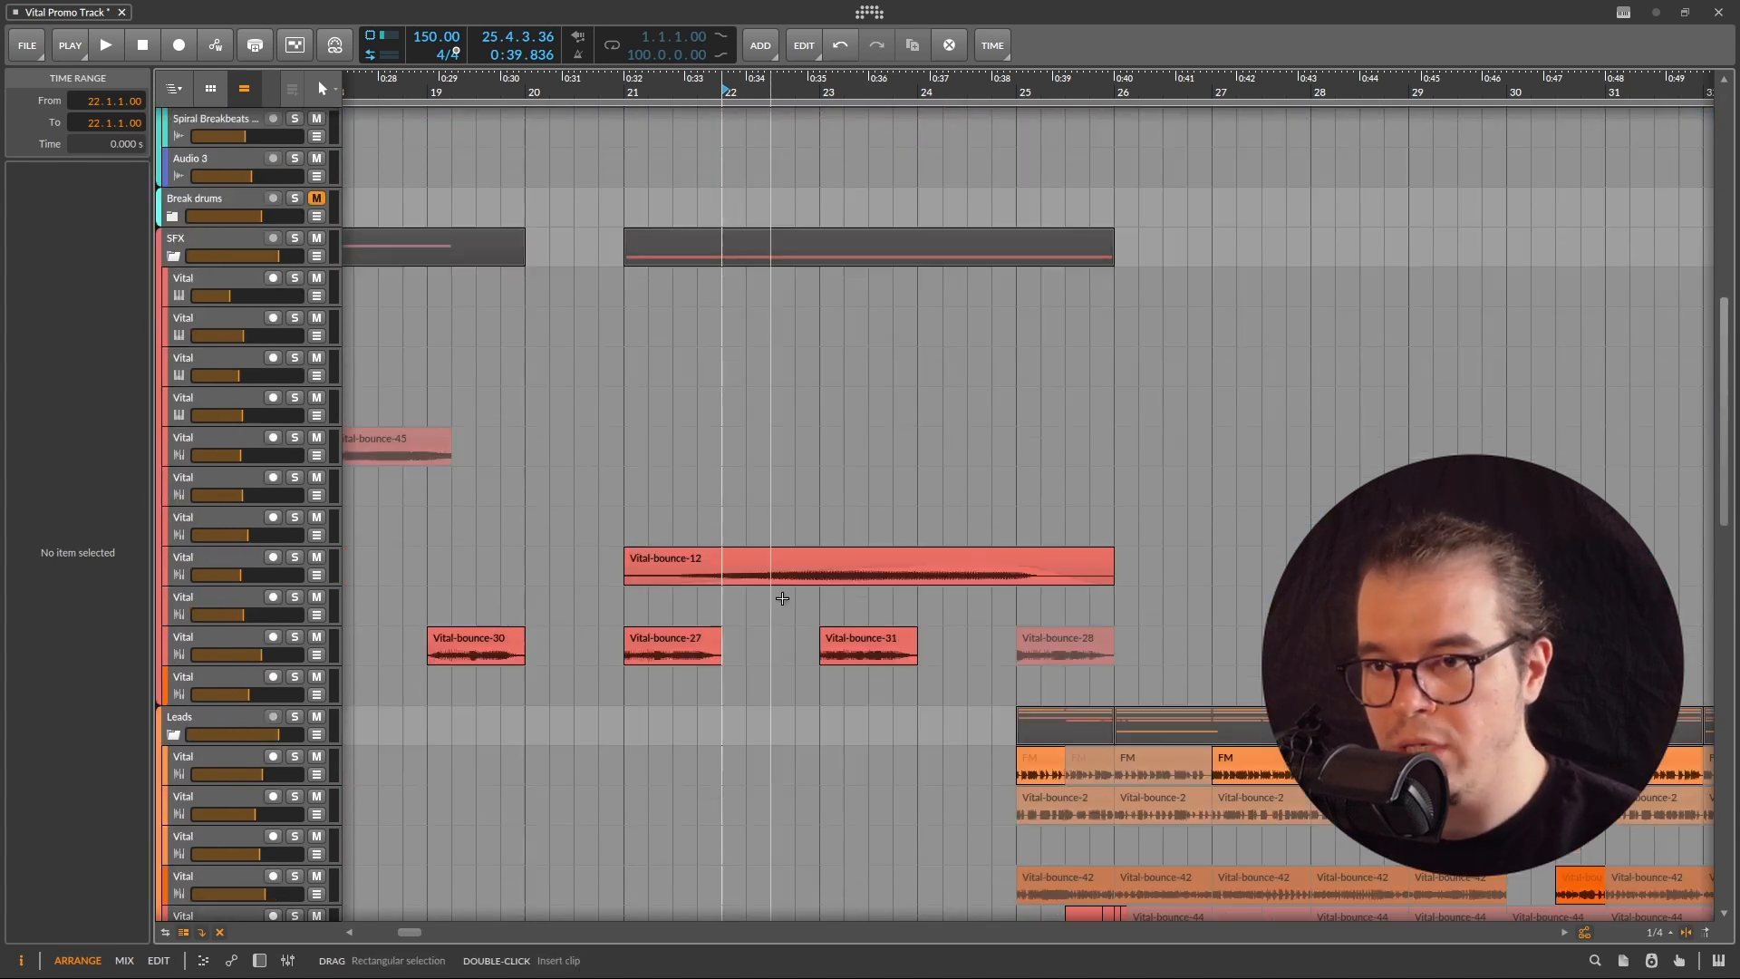
pyautogui.scroll(3, 829, 544)
pyautogui.click(294, 556)
pyautogui.press('space')
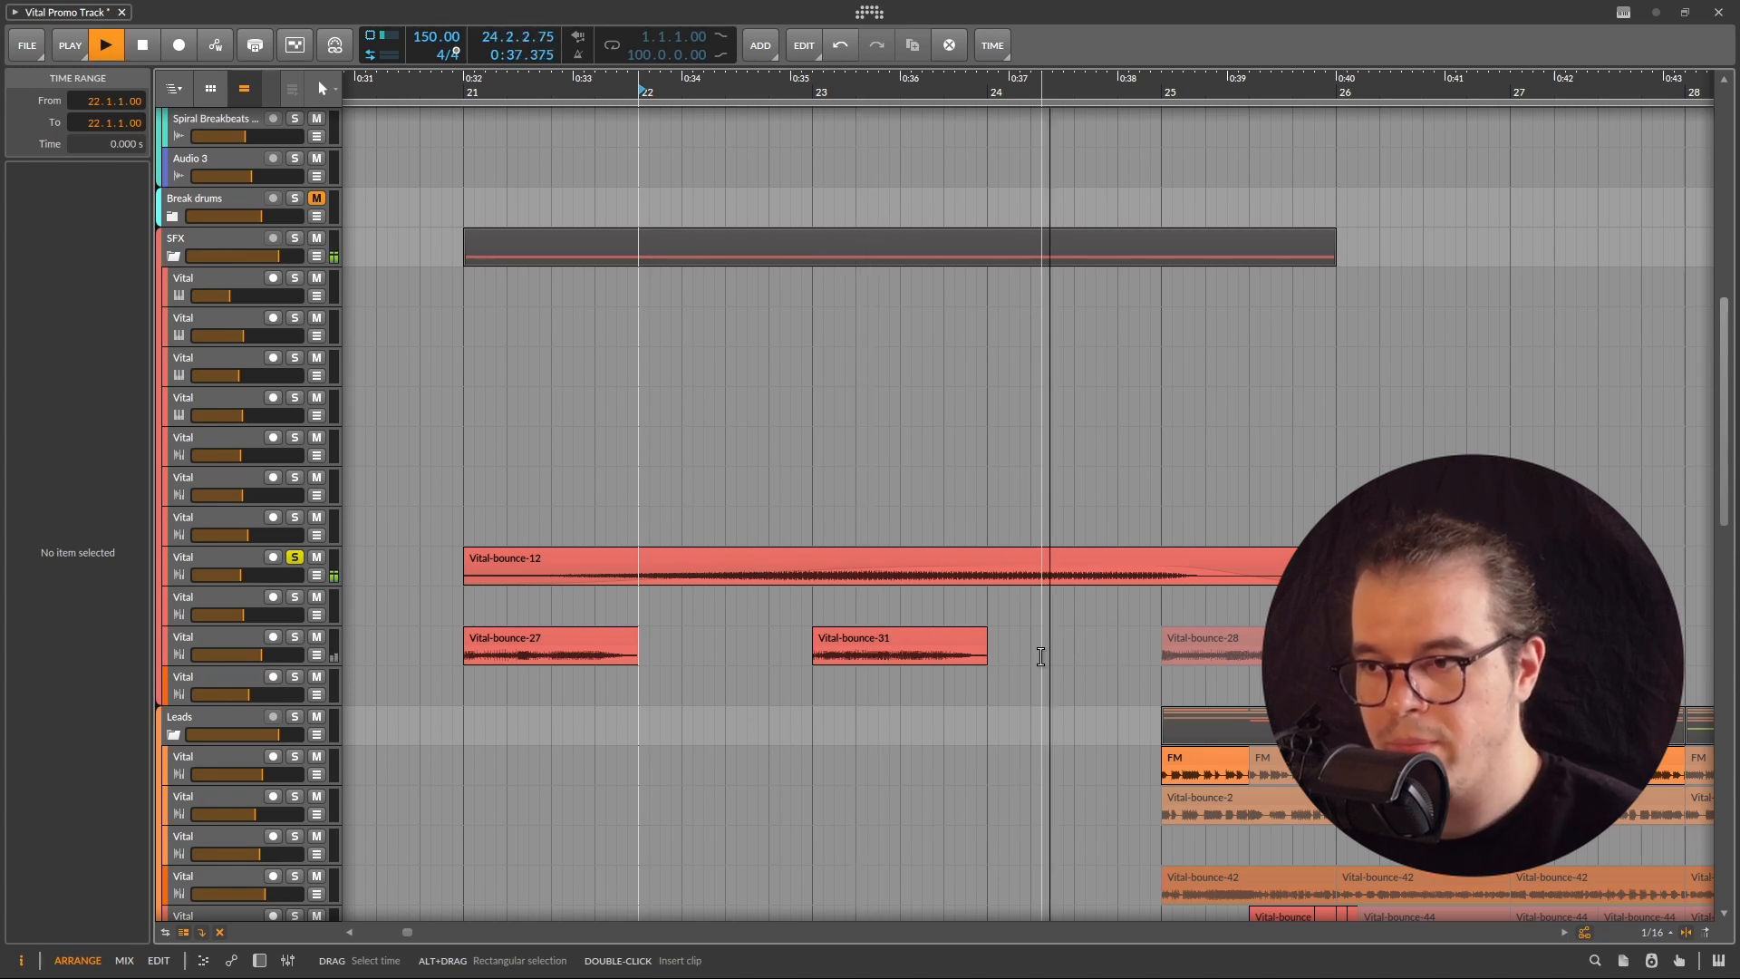
pyautogui.press('space')
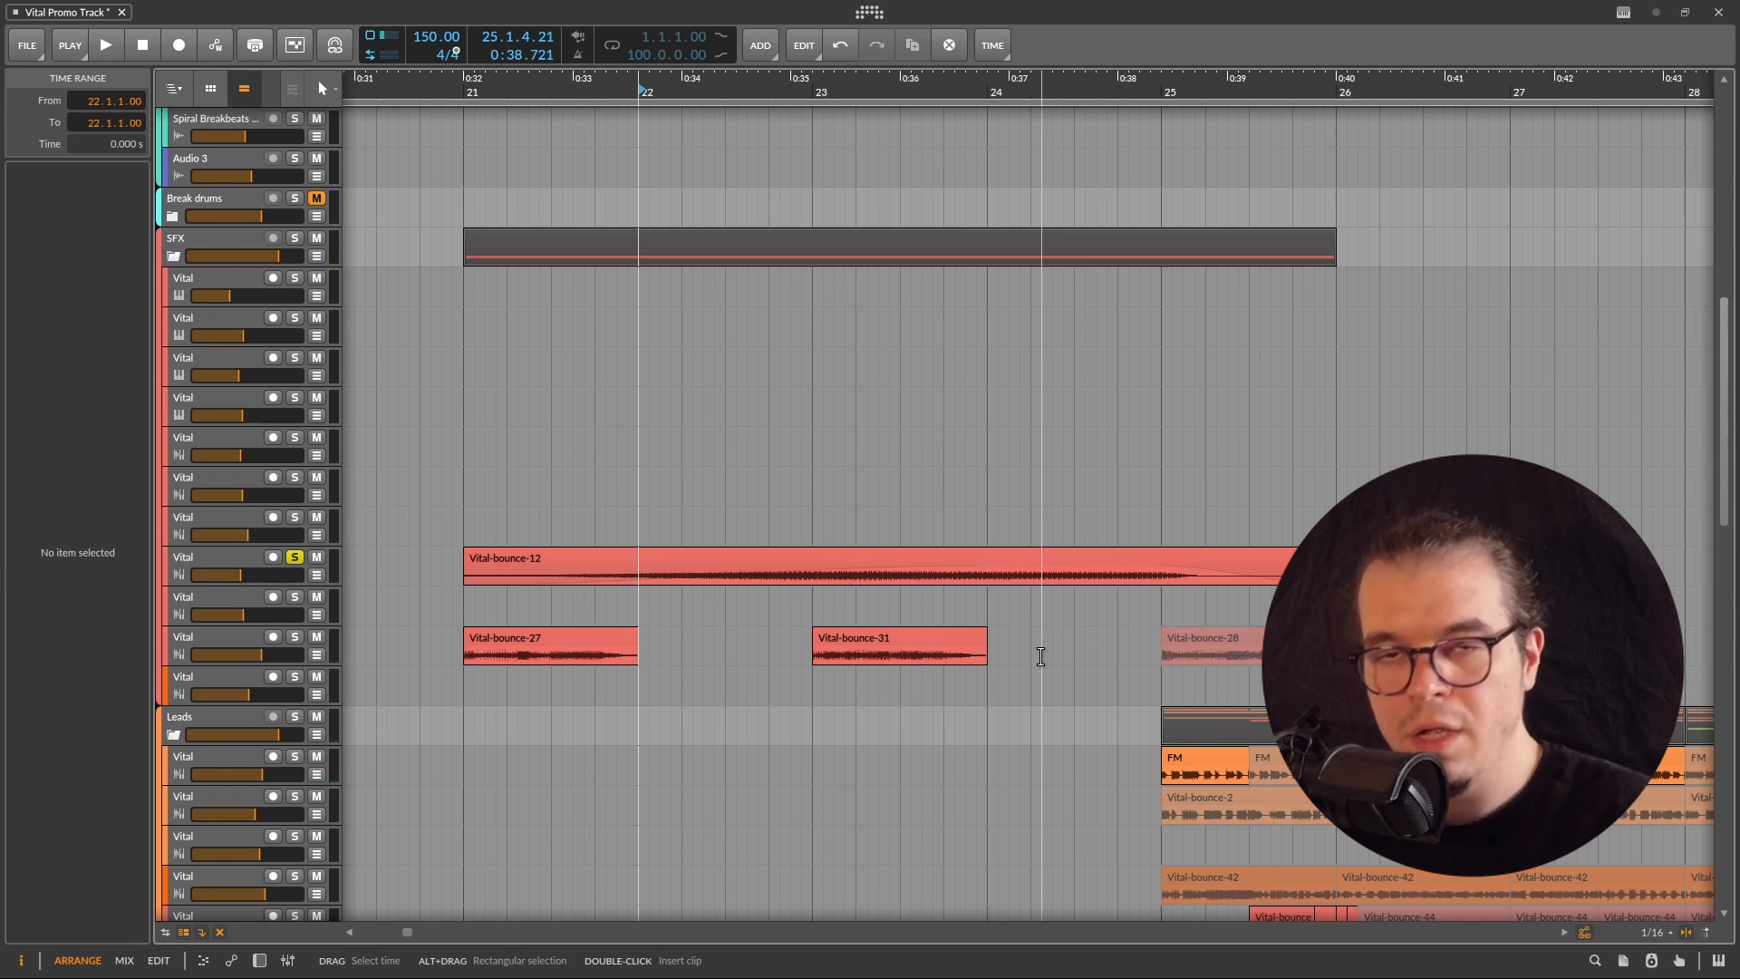
# - Unsolo and mute the Vital-bounce-12 track, and play the transition from bar 22 without the atmosphere
pyautogui.click(294, 556)
pyautogui.click(316, 556)
pyautogui.press('space')
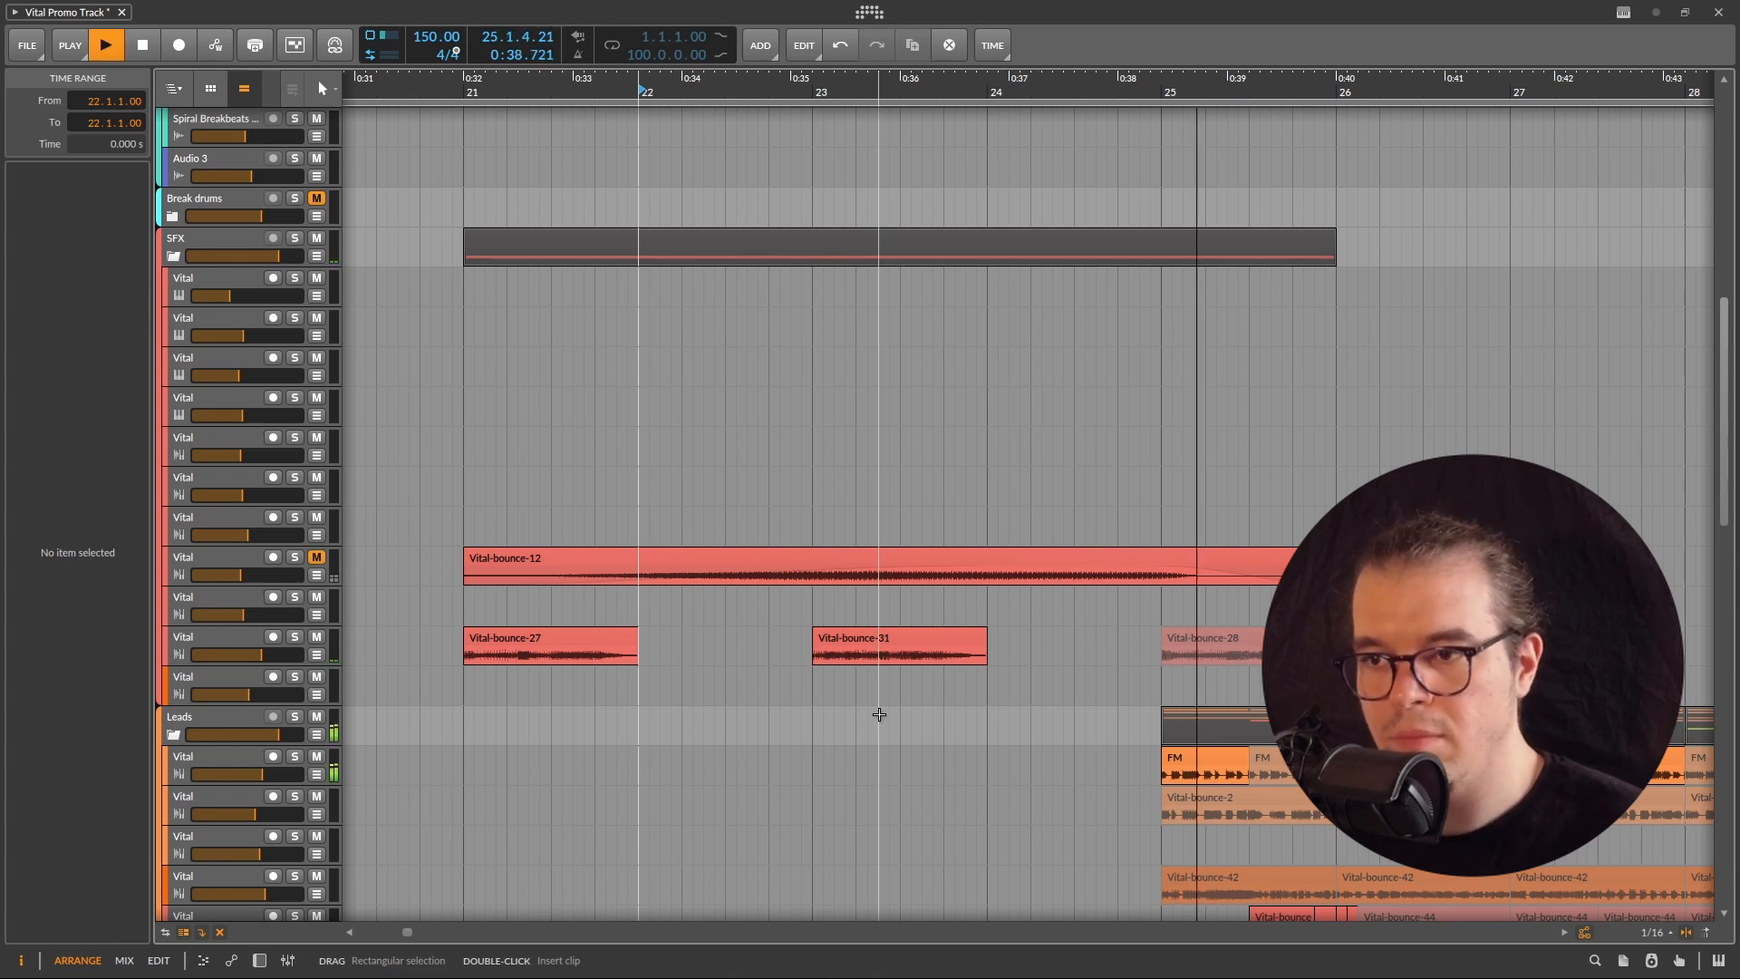
pyautogui.press('space')
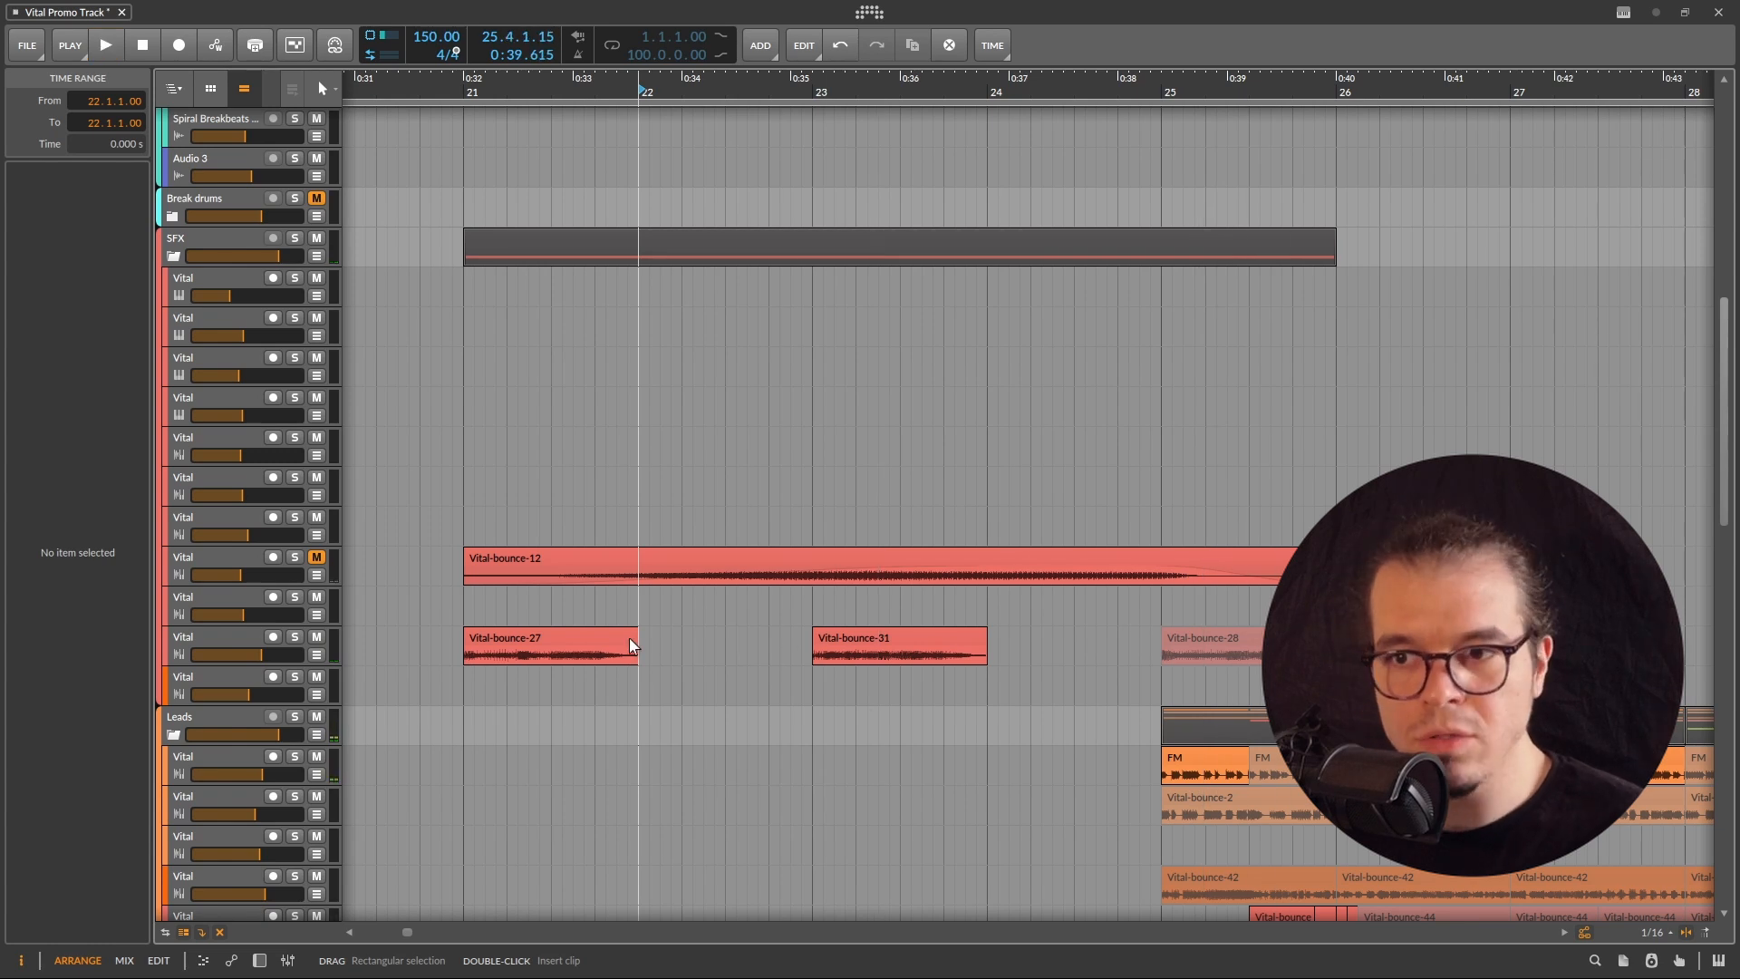
# - Unmute the Vital-bounce-12 track and replay the transition from bar 22 with the atmosphere included
pyautogui.click(319, 558)
pyautogui.press('space')
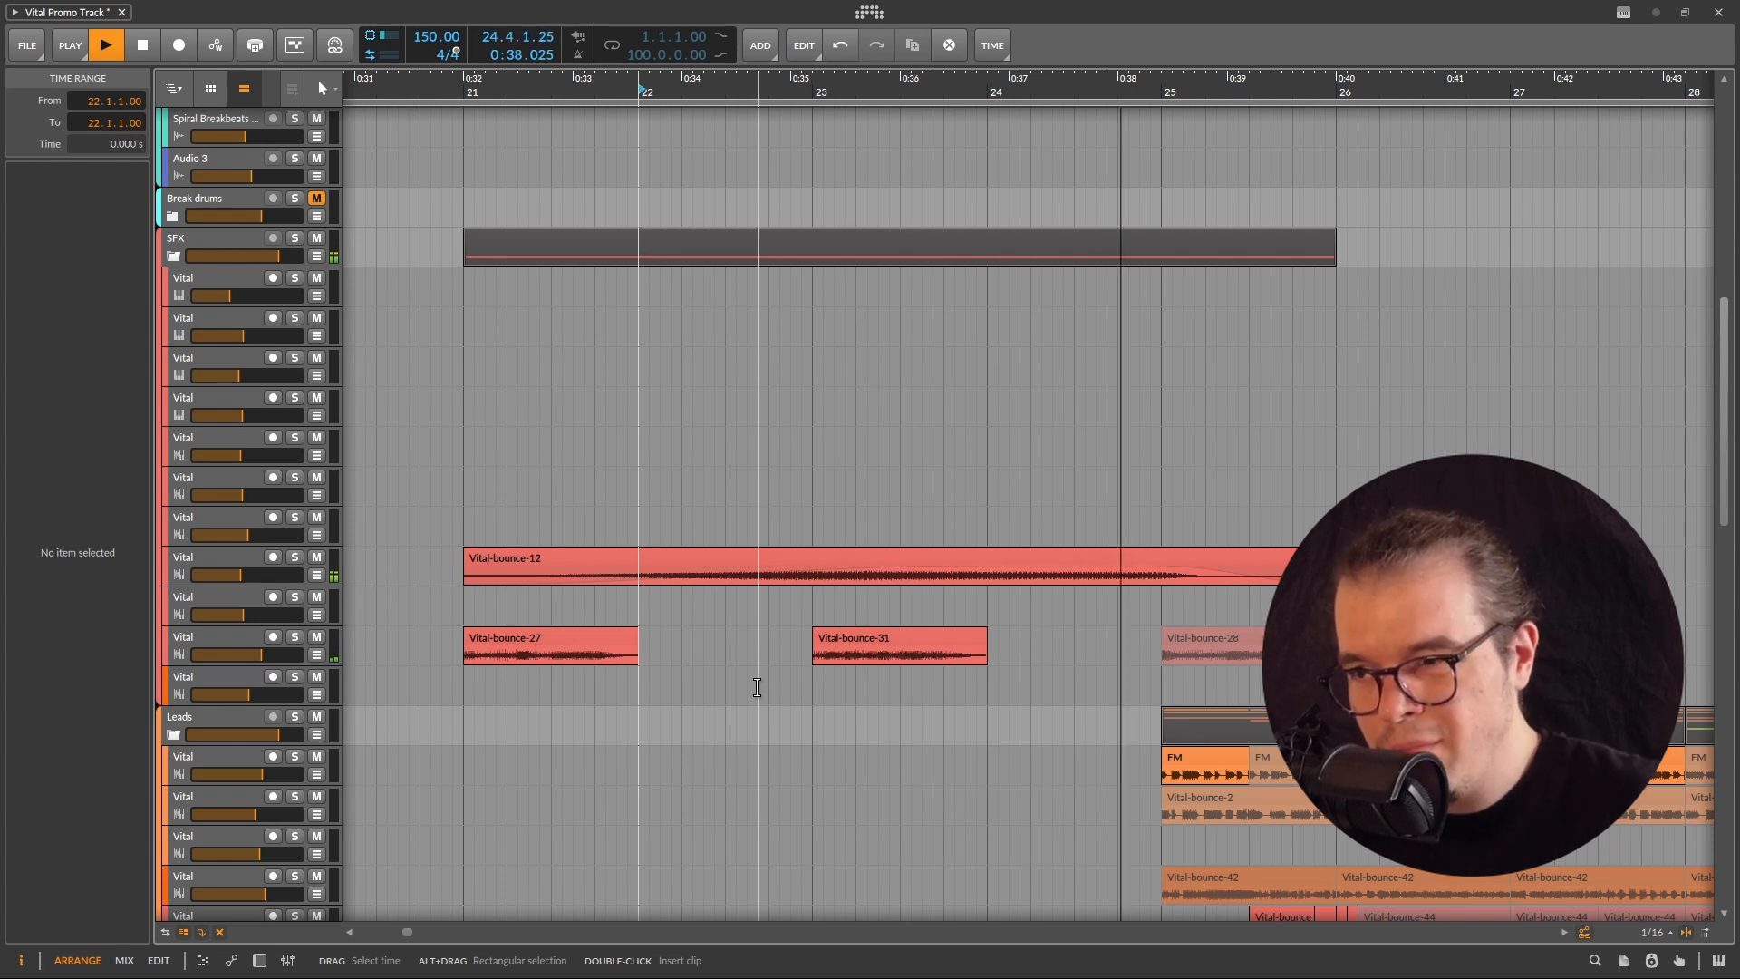
pyautogui.press('space')
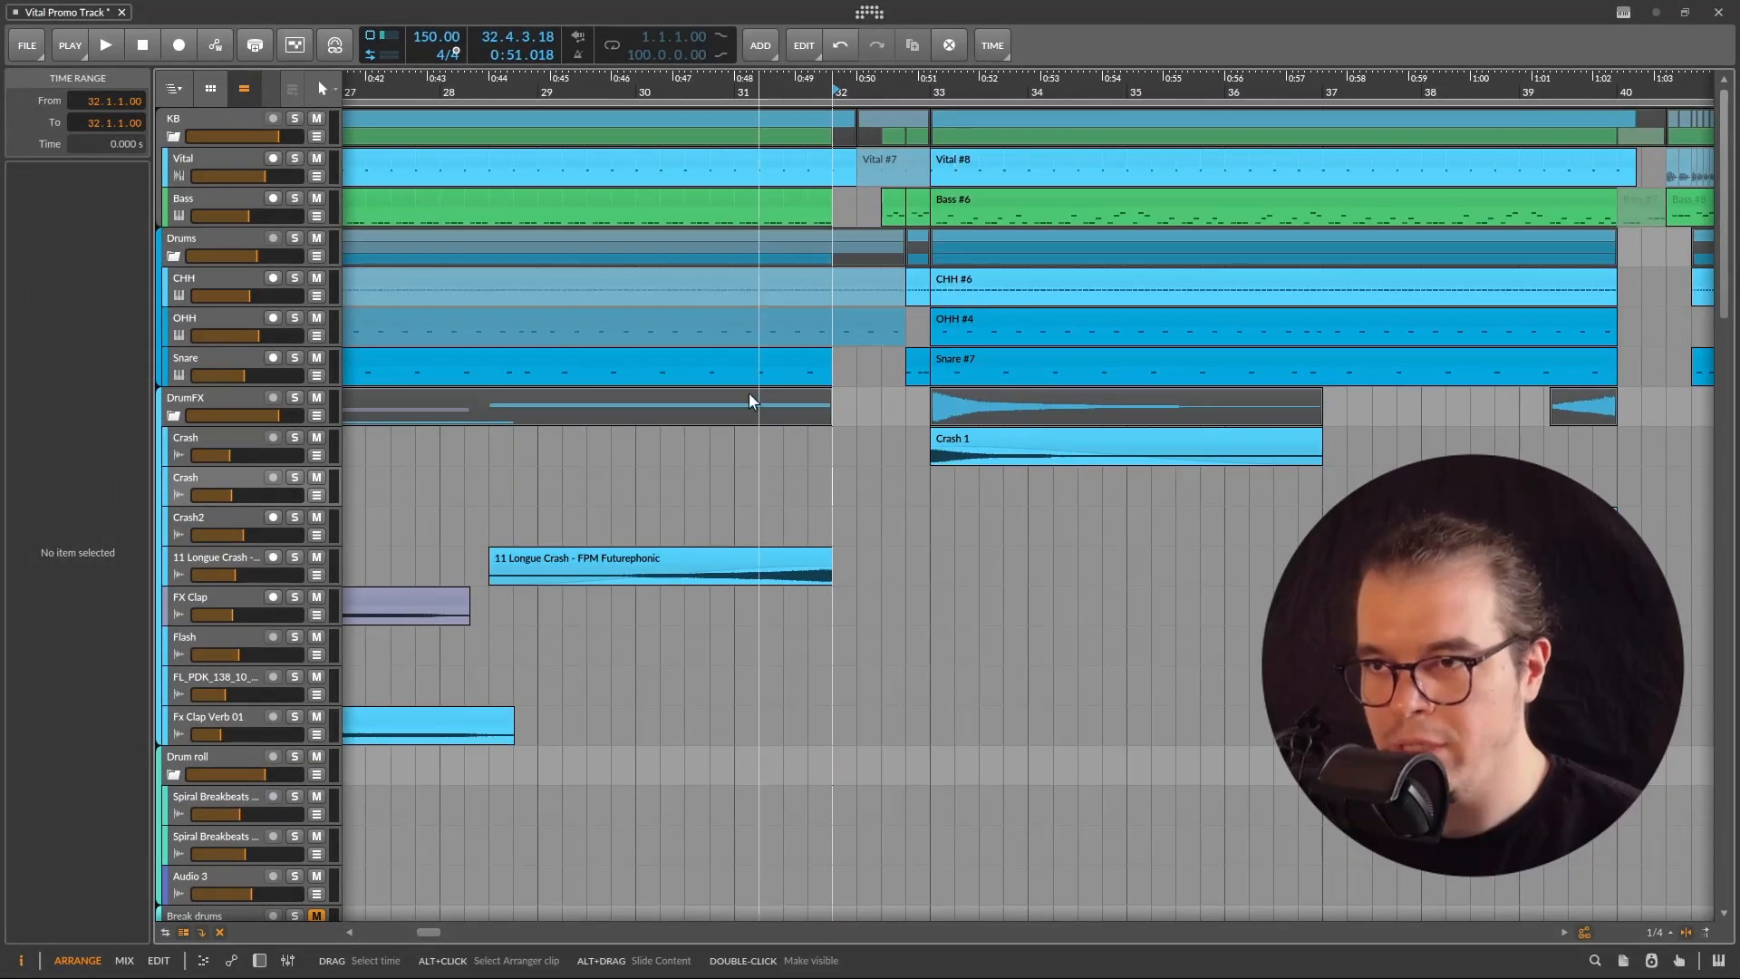
# - Examine the kick, bass, drum, crash and lead clips around the break at bar 32
pyautogui.scroll(-4, 814, 464)
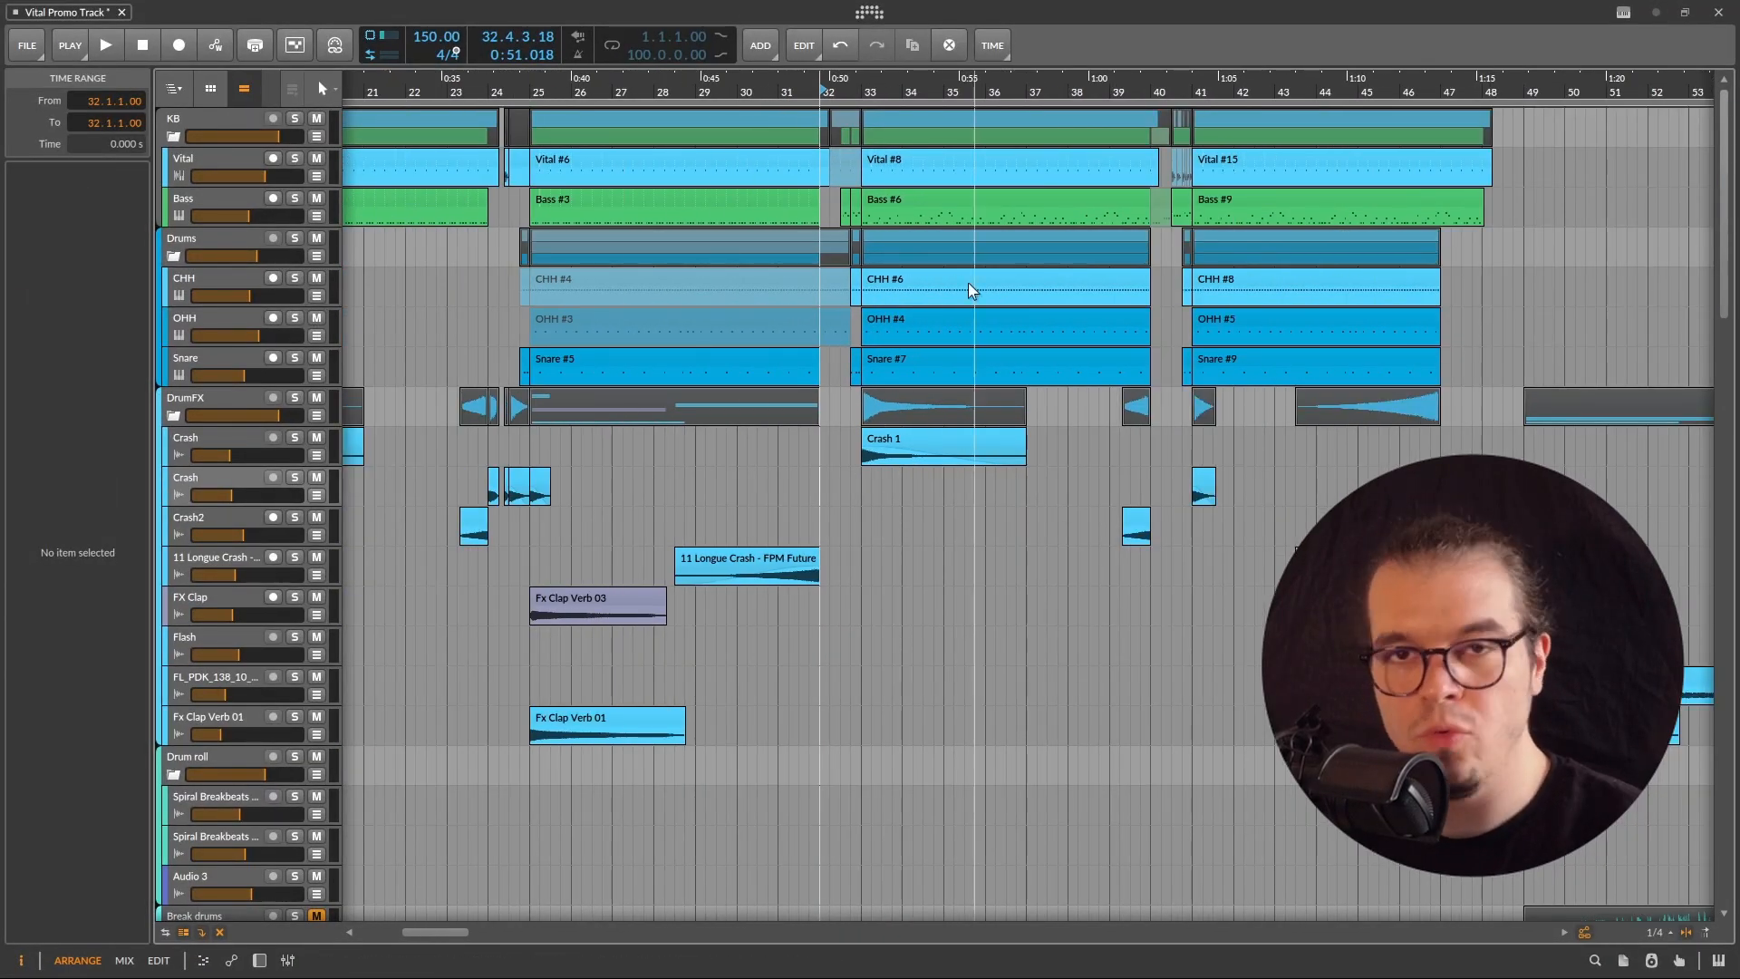
pyautogui.scroll(-1, 753, 393)
pyautogui.scroll(5, 752, 393)
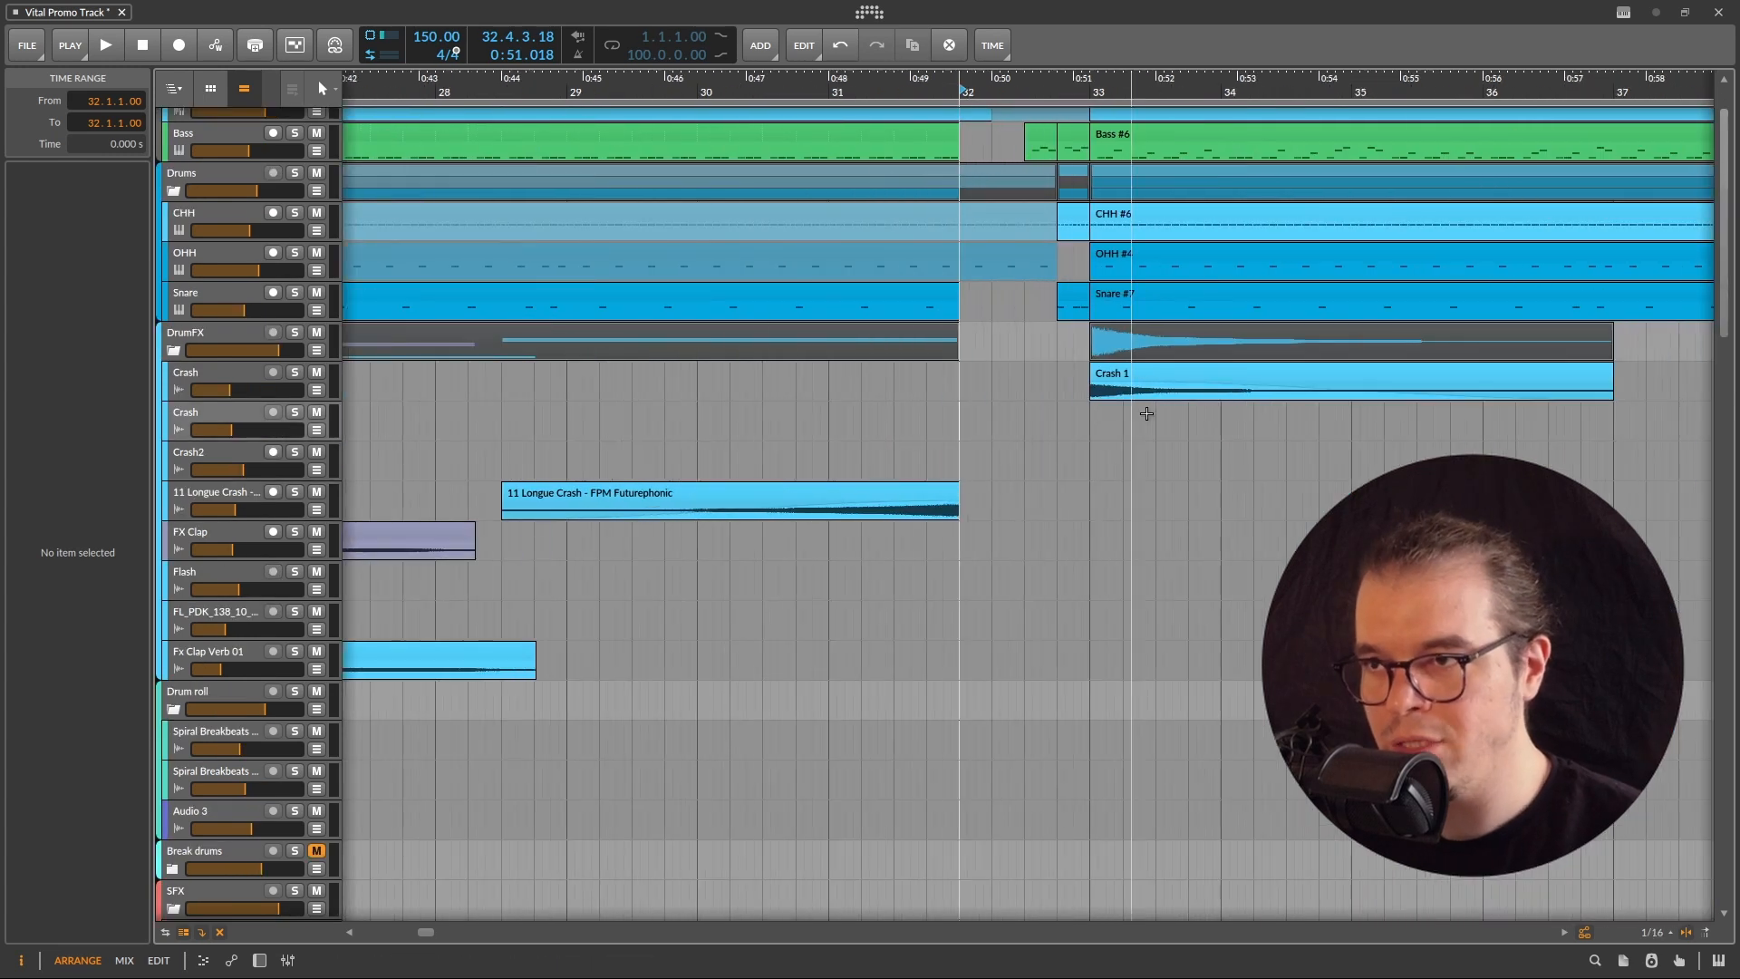
pyautogui.scroll(1, 1194, 433)
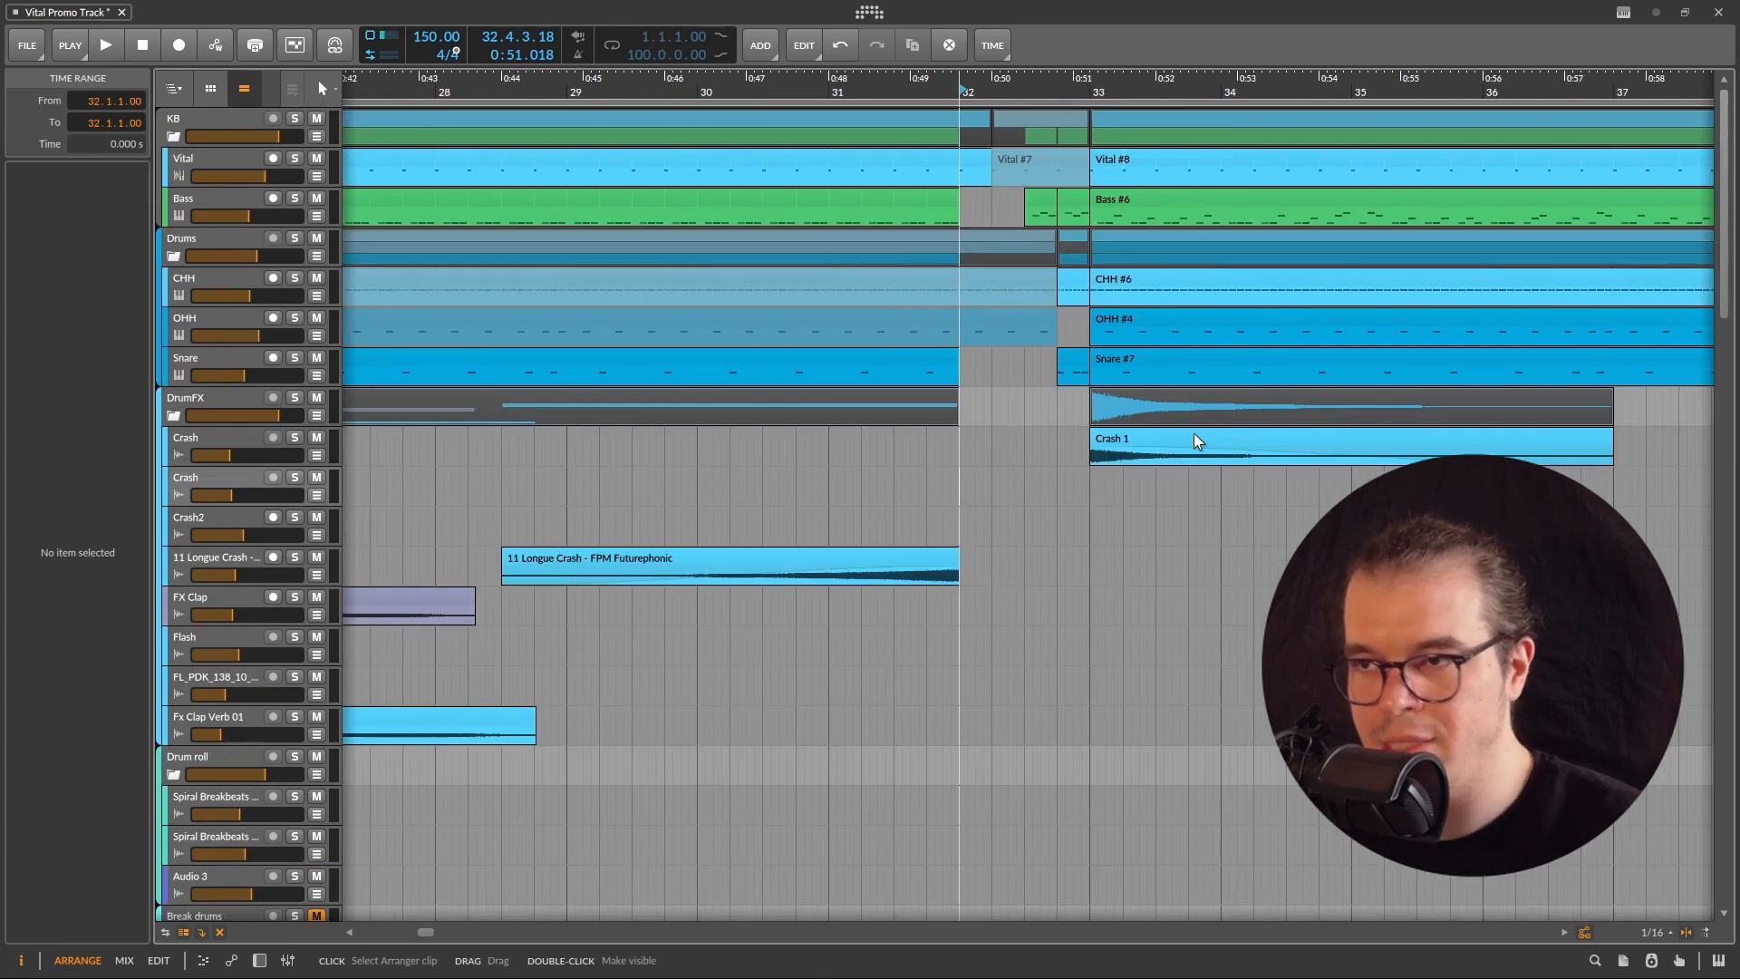
pyautogui.scroll(-9, 1022, 504)
pyautogui.scroll(-10, 1022, 504)
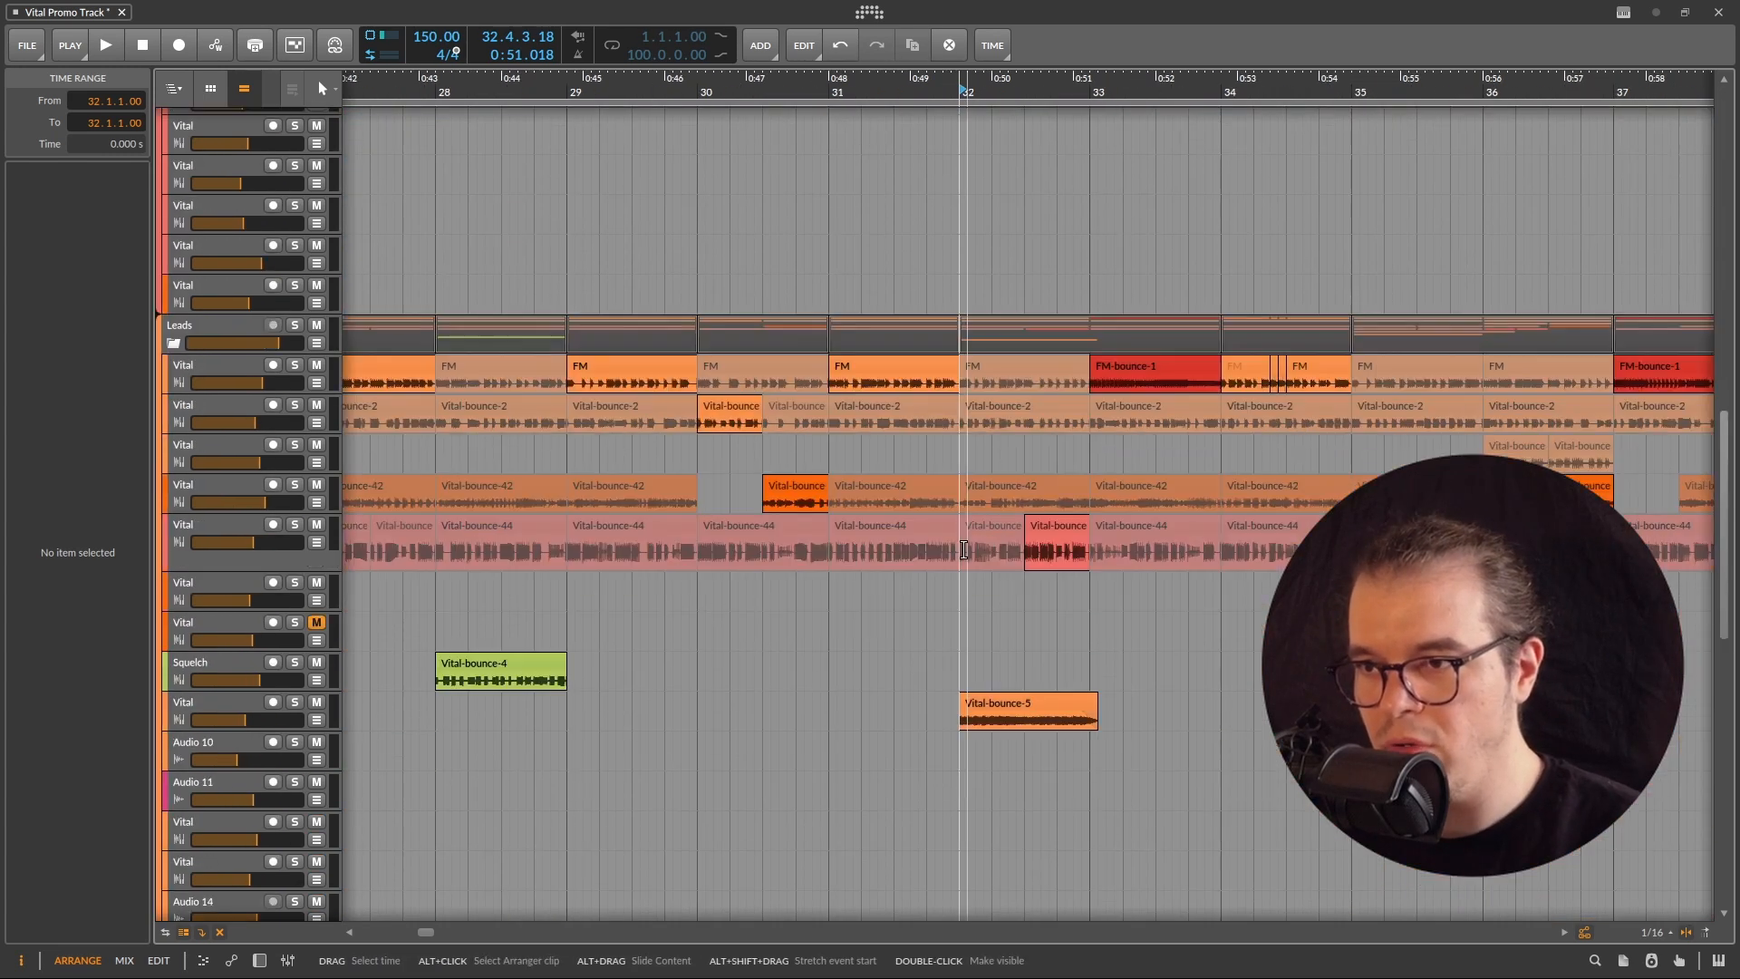
pyautogui.scroll(1, 1095, 597)
# - Select the Vital-bounce-5 clip at bar 32 and audition its track soloed, ending with the solo off
pyautogui.click(1092, 589)
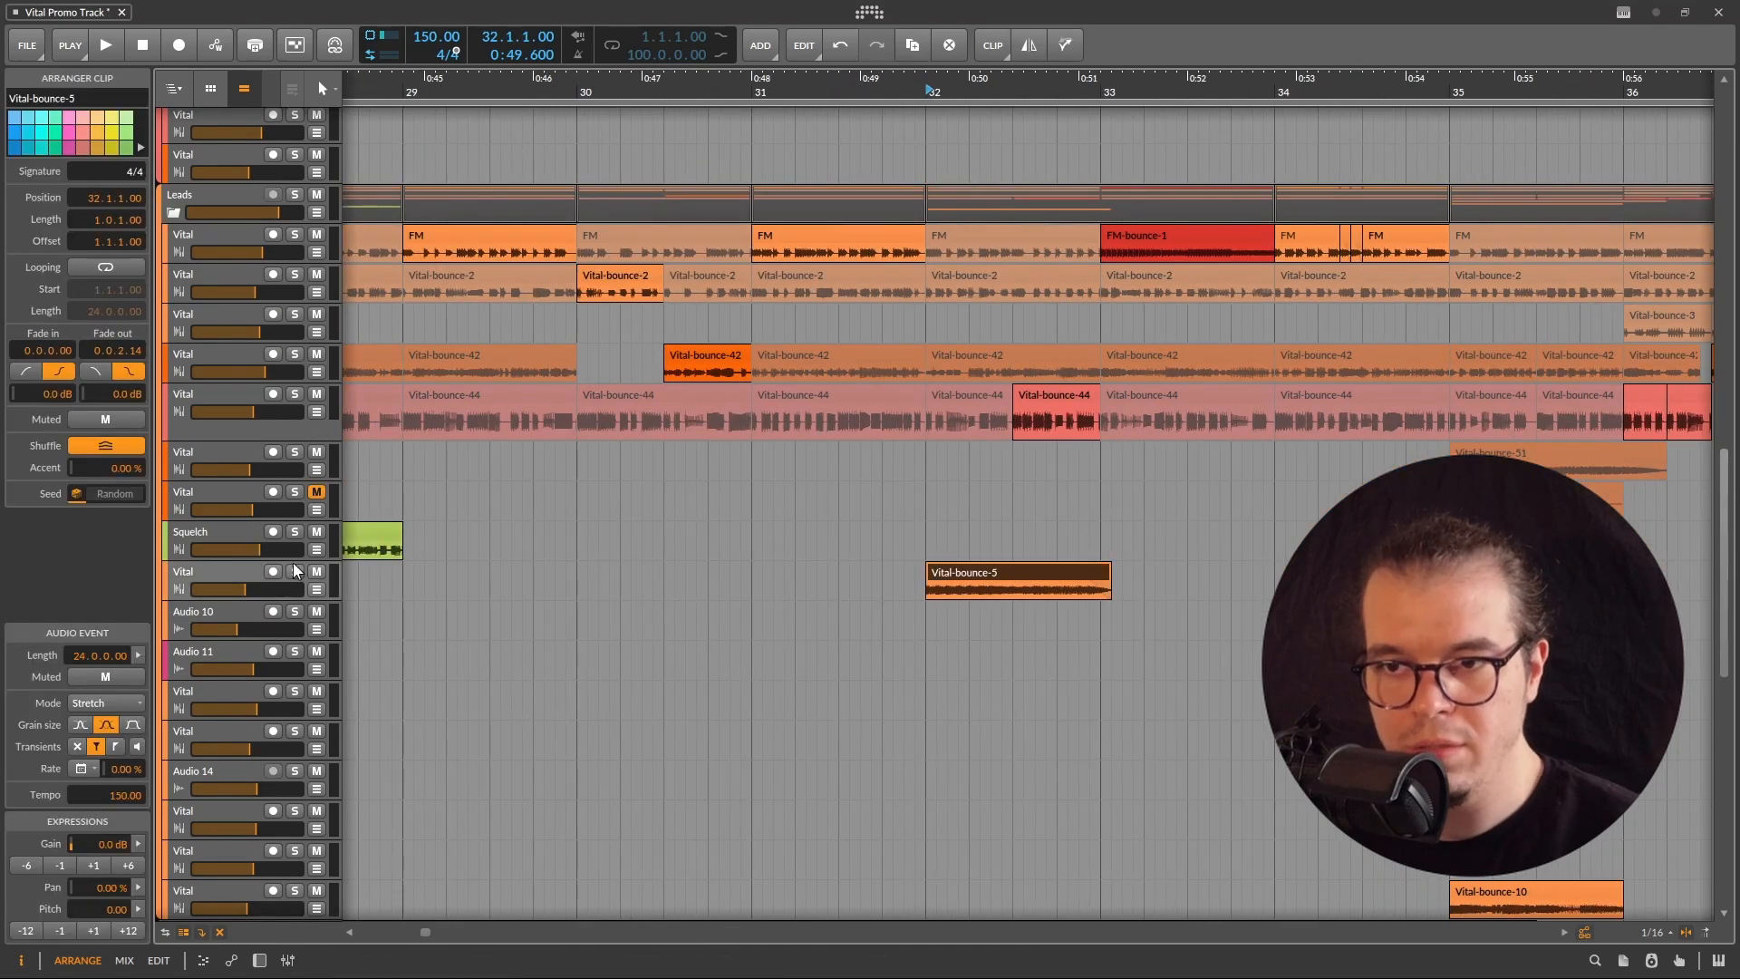
pyautogui.click(212, 573)
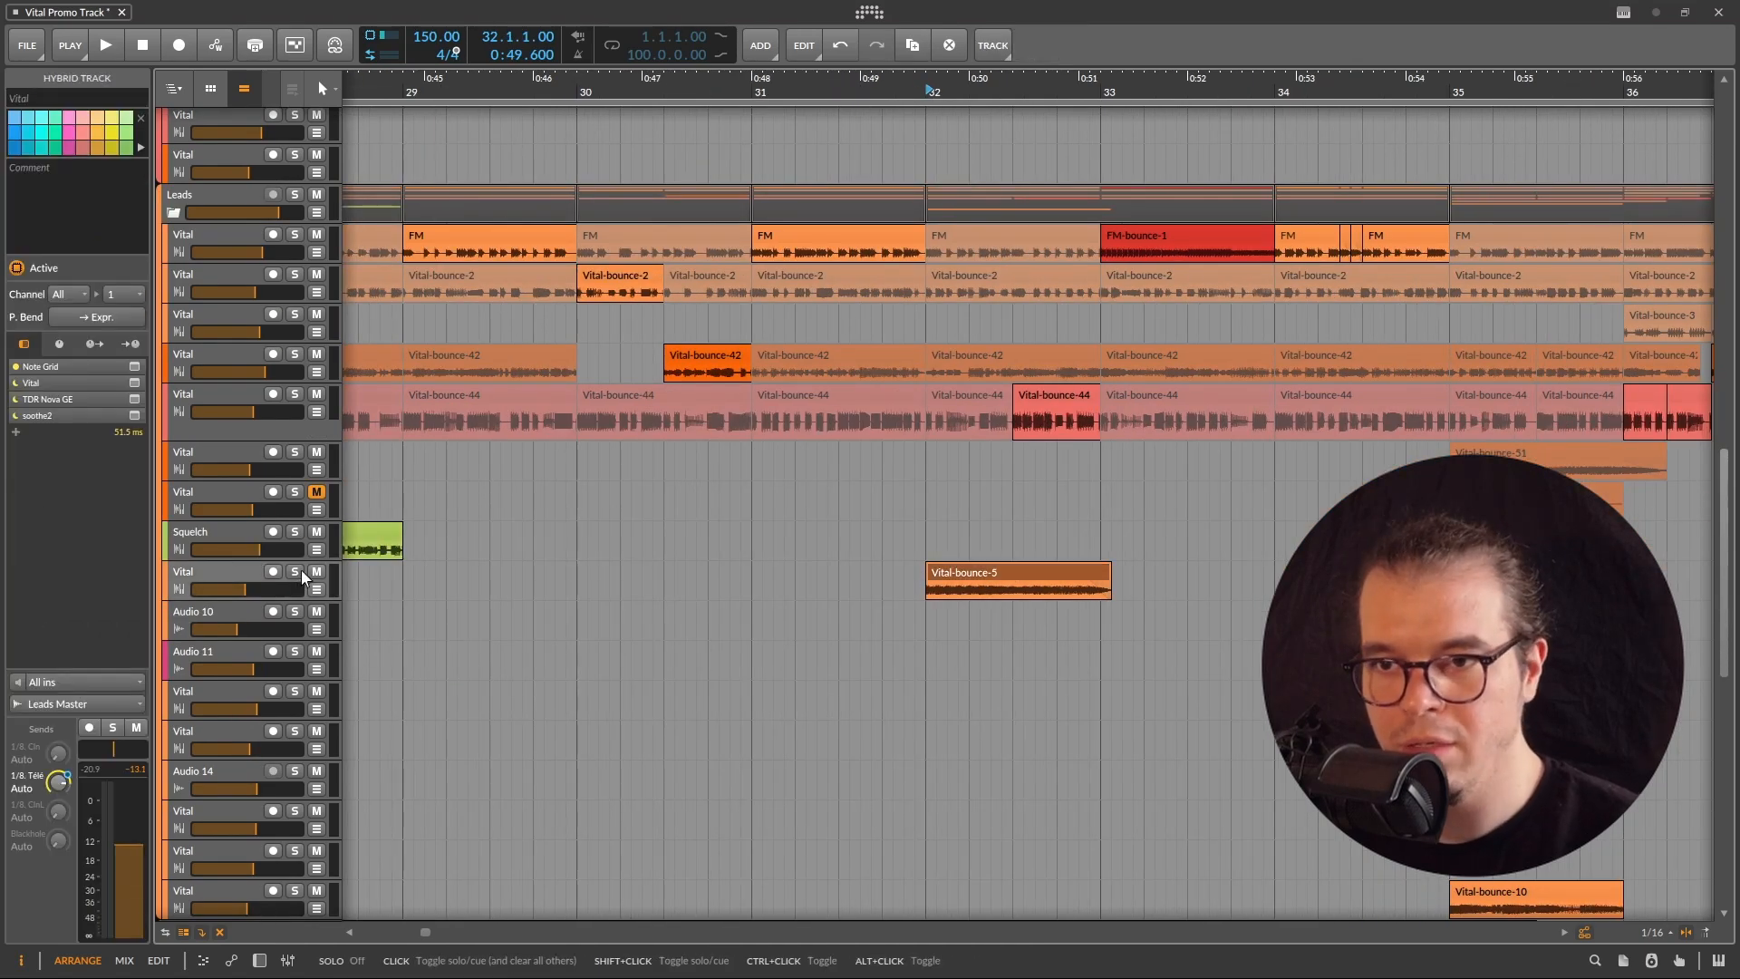
pyautogui.click(295, 571)
pyautogui.press('space')
pyautogui.click(300, 572)
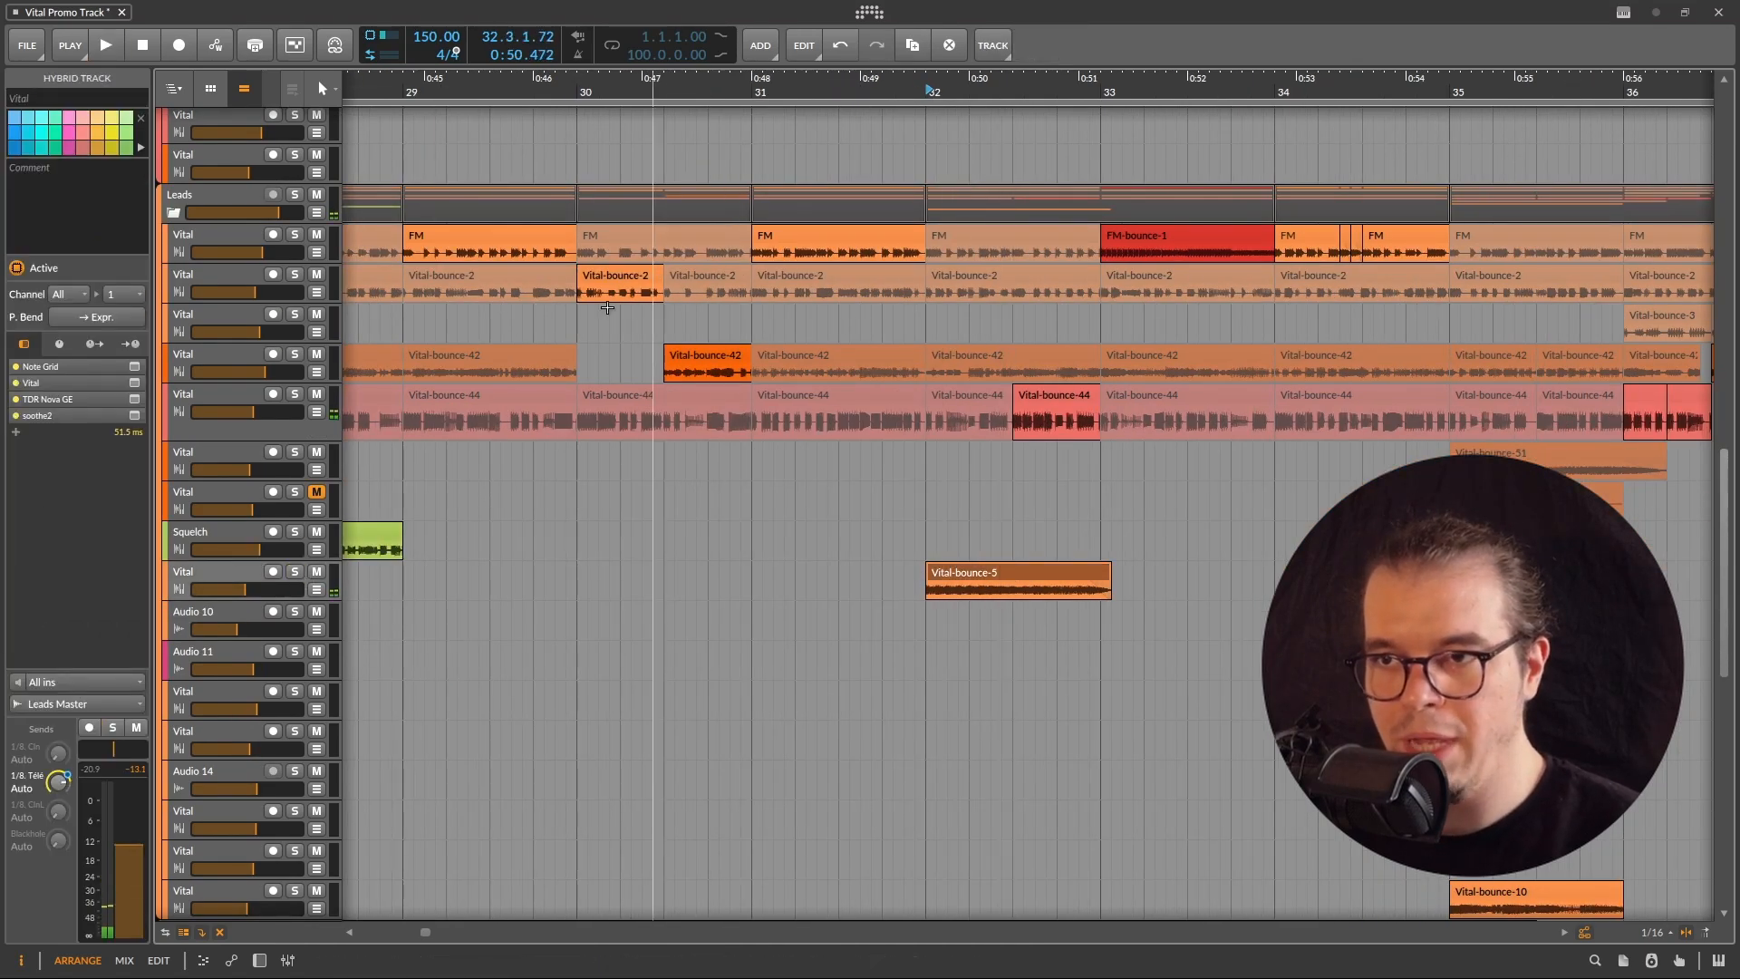
# - Compare the FM lead clips at bars 29 and 31, and select the Bass #6 clip at bar 33
pyautogui.click(513, 234)
pyautogui.click(798, 235)
pyautogui.click(525, 236)
pyautogui.scroll(5, 1034, 302)
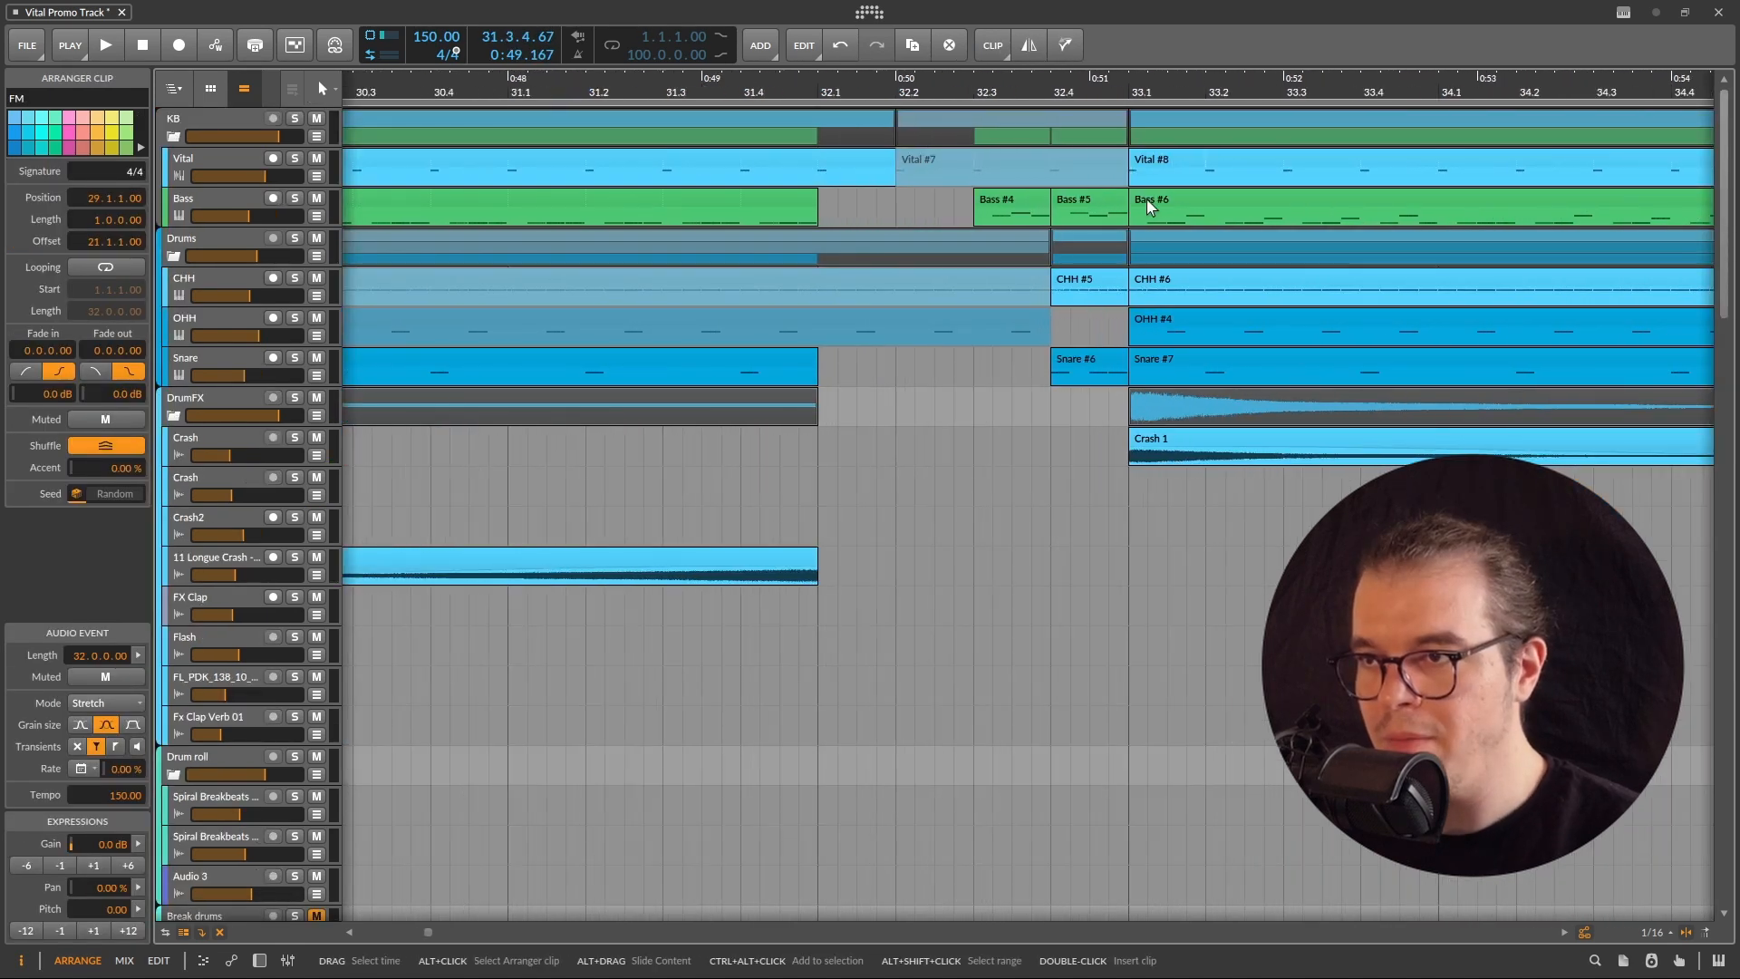
pyautogui.click(1146, 204)
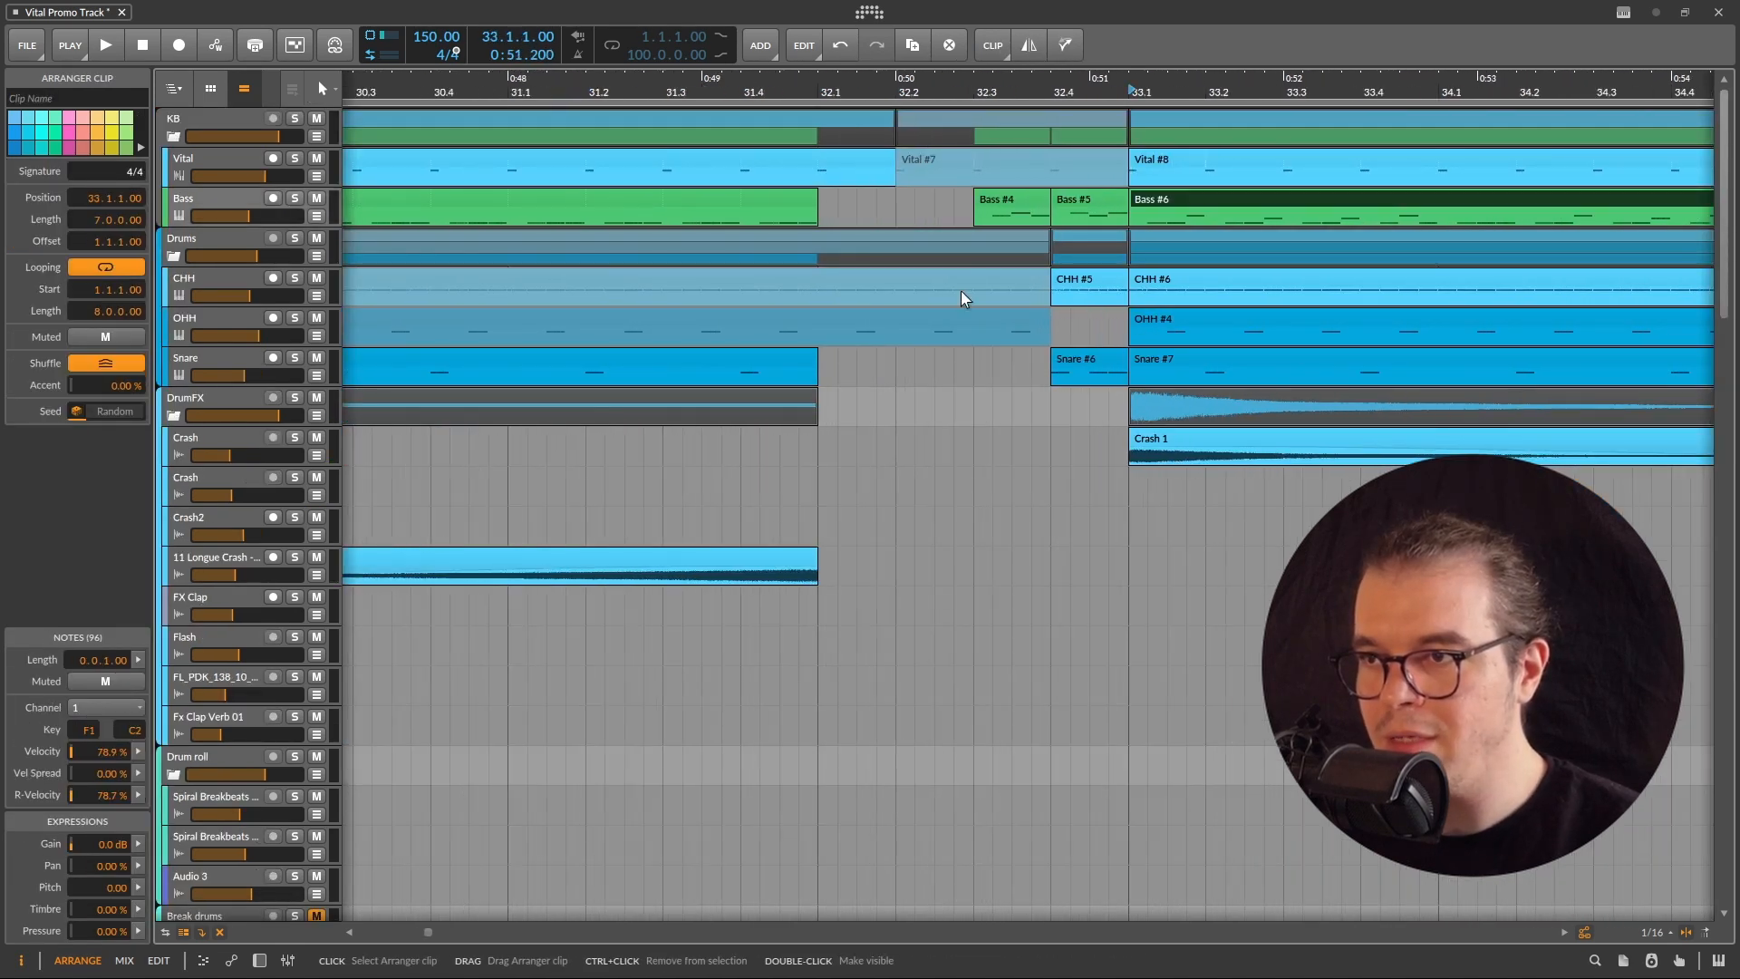
pyautogui.scroll(-3, 1088, 210)
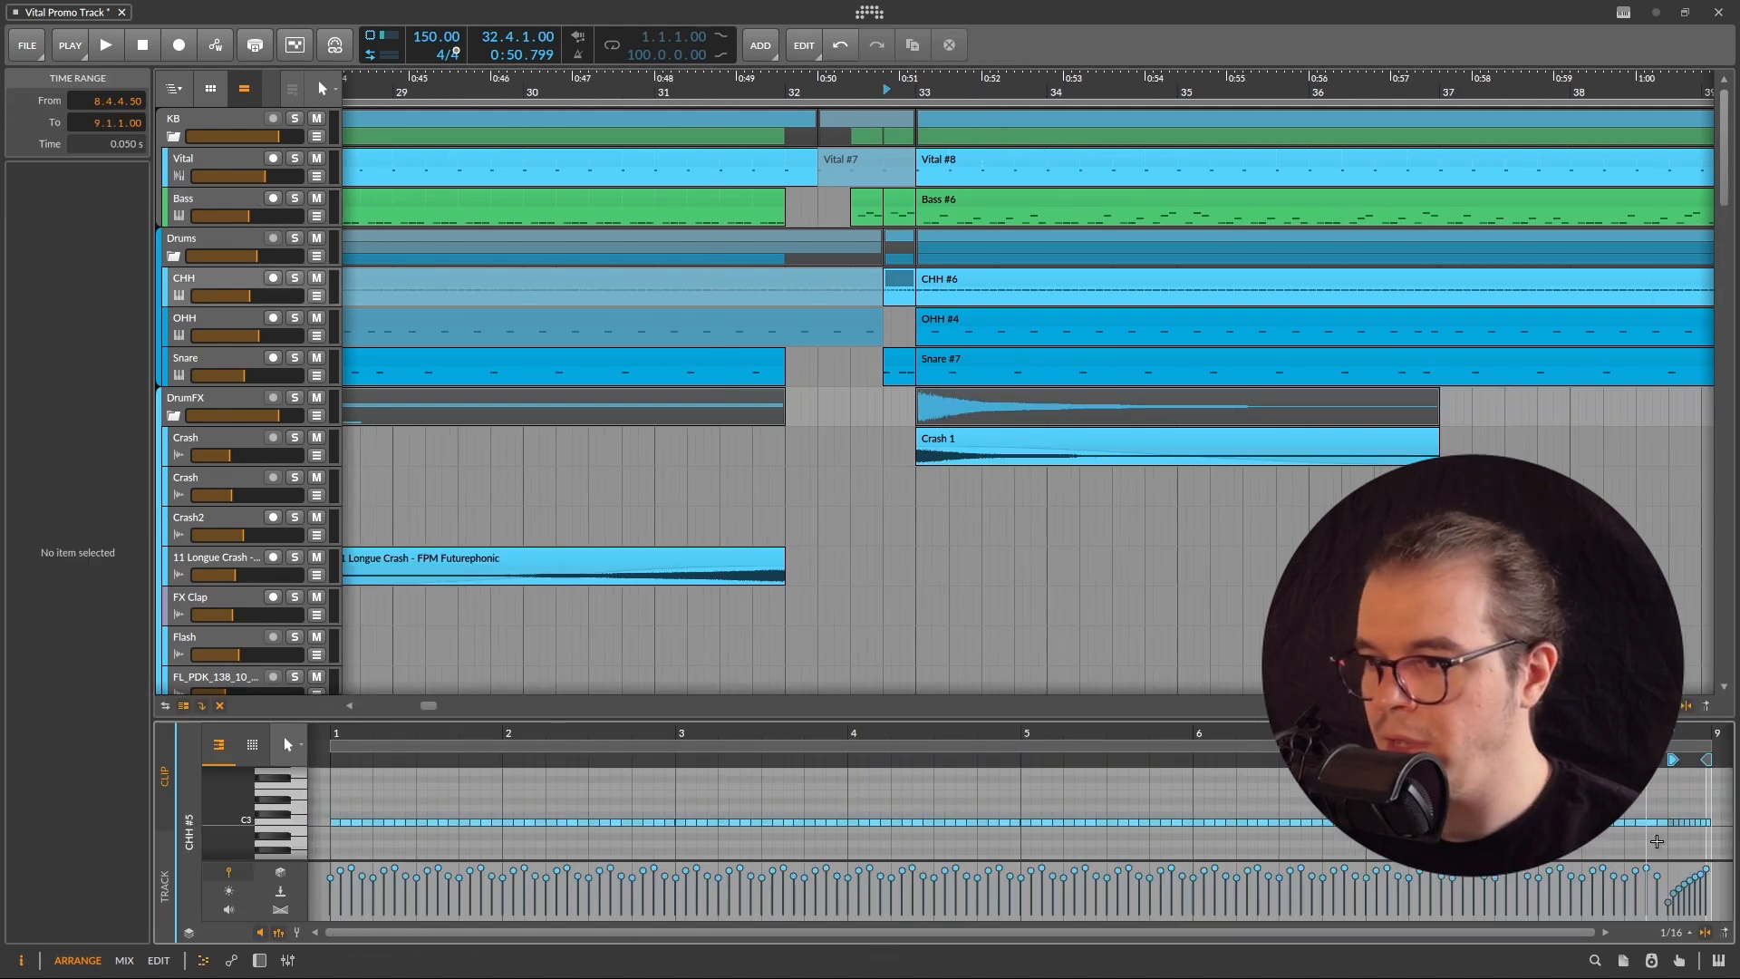
# - Examine the note velocities of the CHH #5 hi-hat roll and open the Snare #6 clip's notes at 32.4
pyautogui.scroll(4, 1723, 810)
pyautogui.scroll(3, 1723, 811)
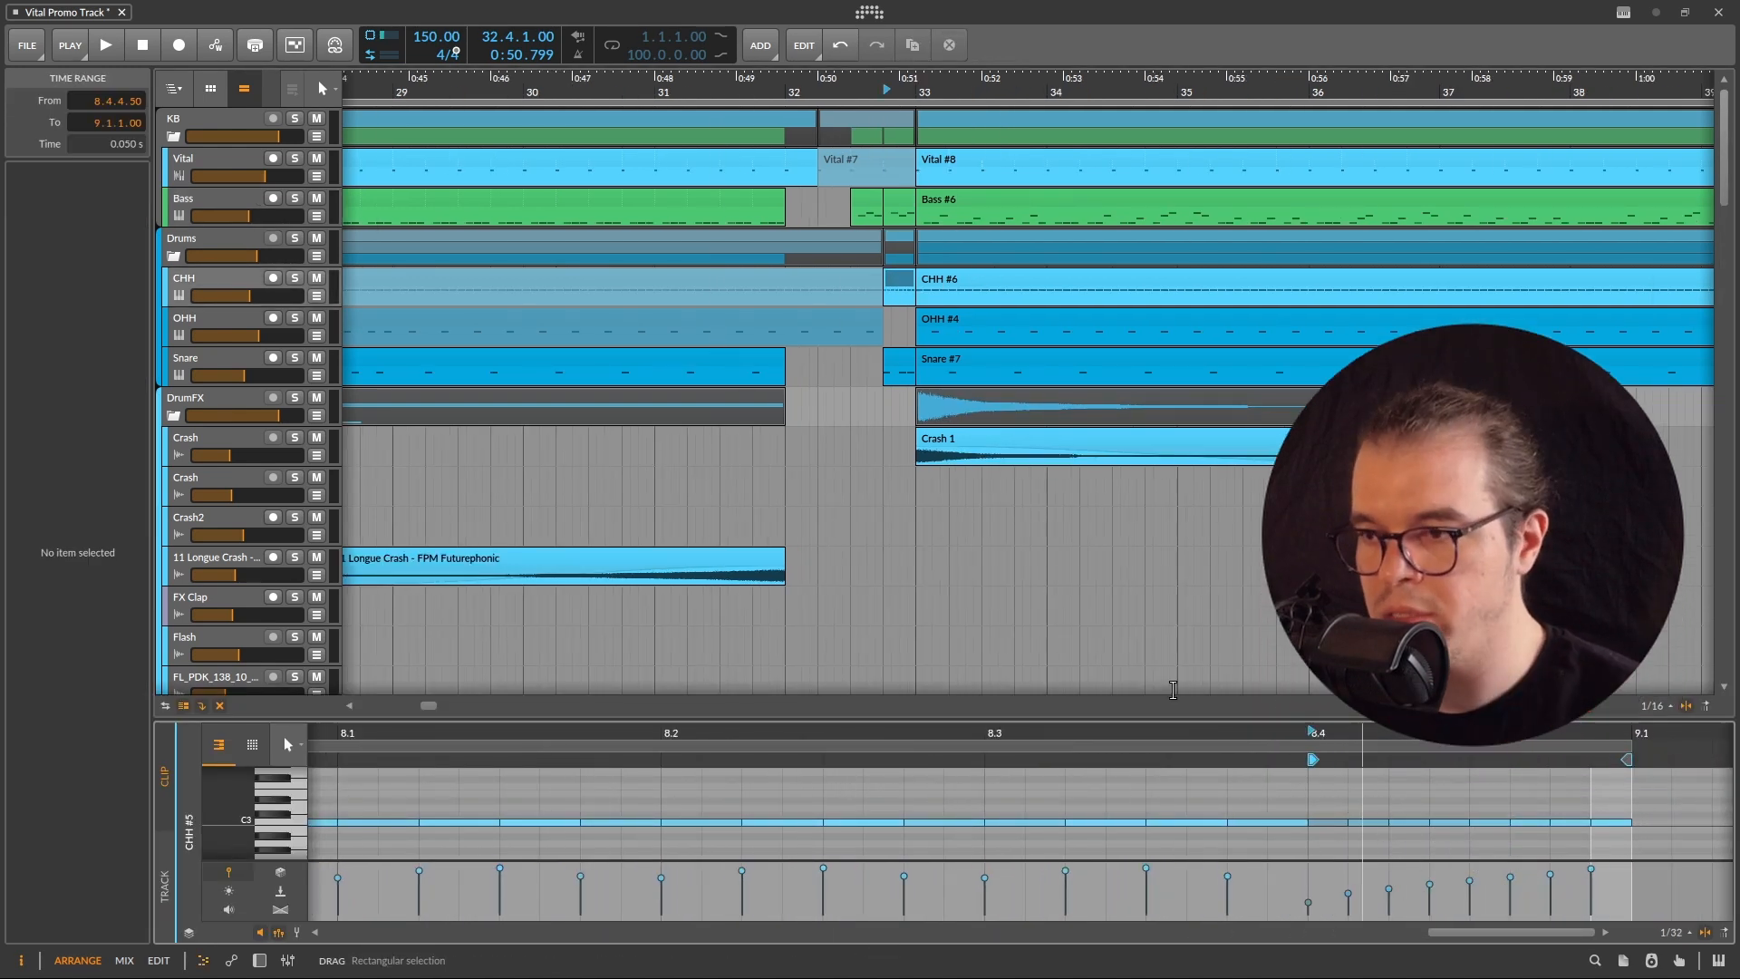
pyautogui.scroll(3, 983, 363)
pyautogui.click(997, 372)
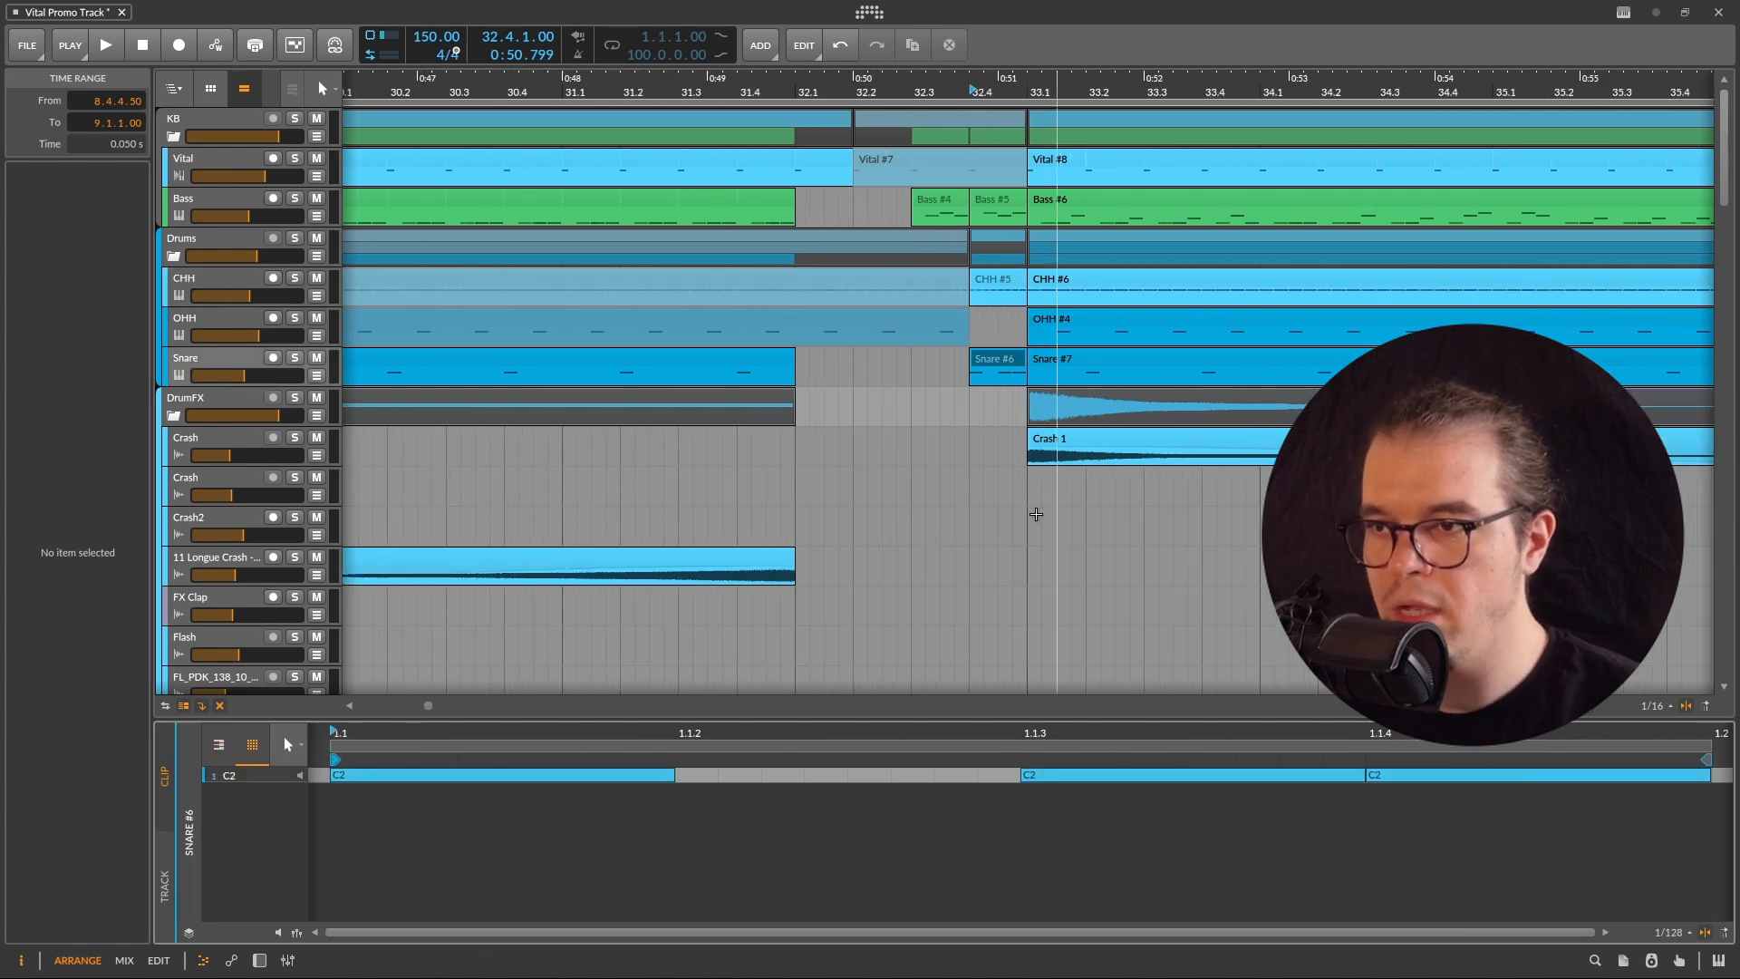
# - Play the arrangement from bar 29 toward the break at bar 32
pyautogui.scroll(-5, 993, 381)
pyautogui.click(610, 465)
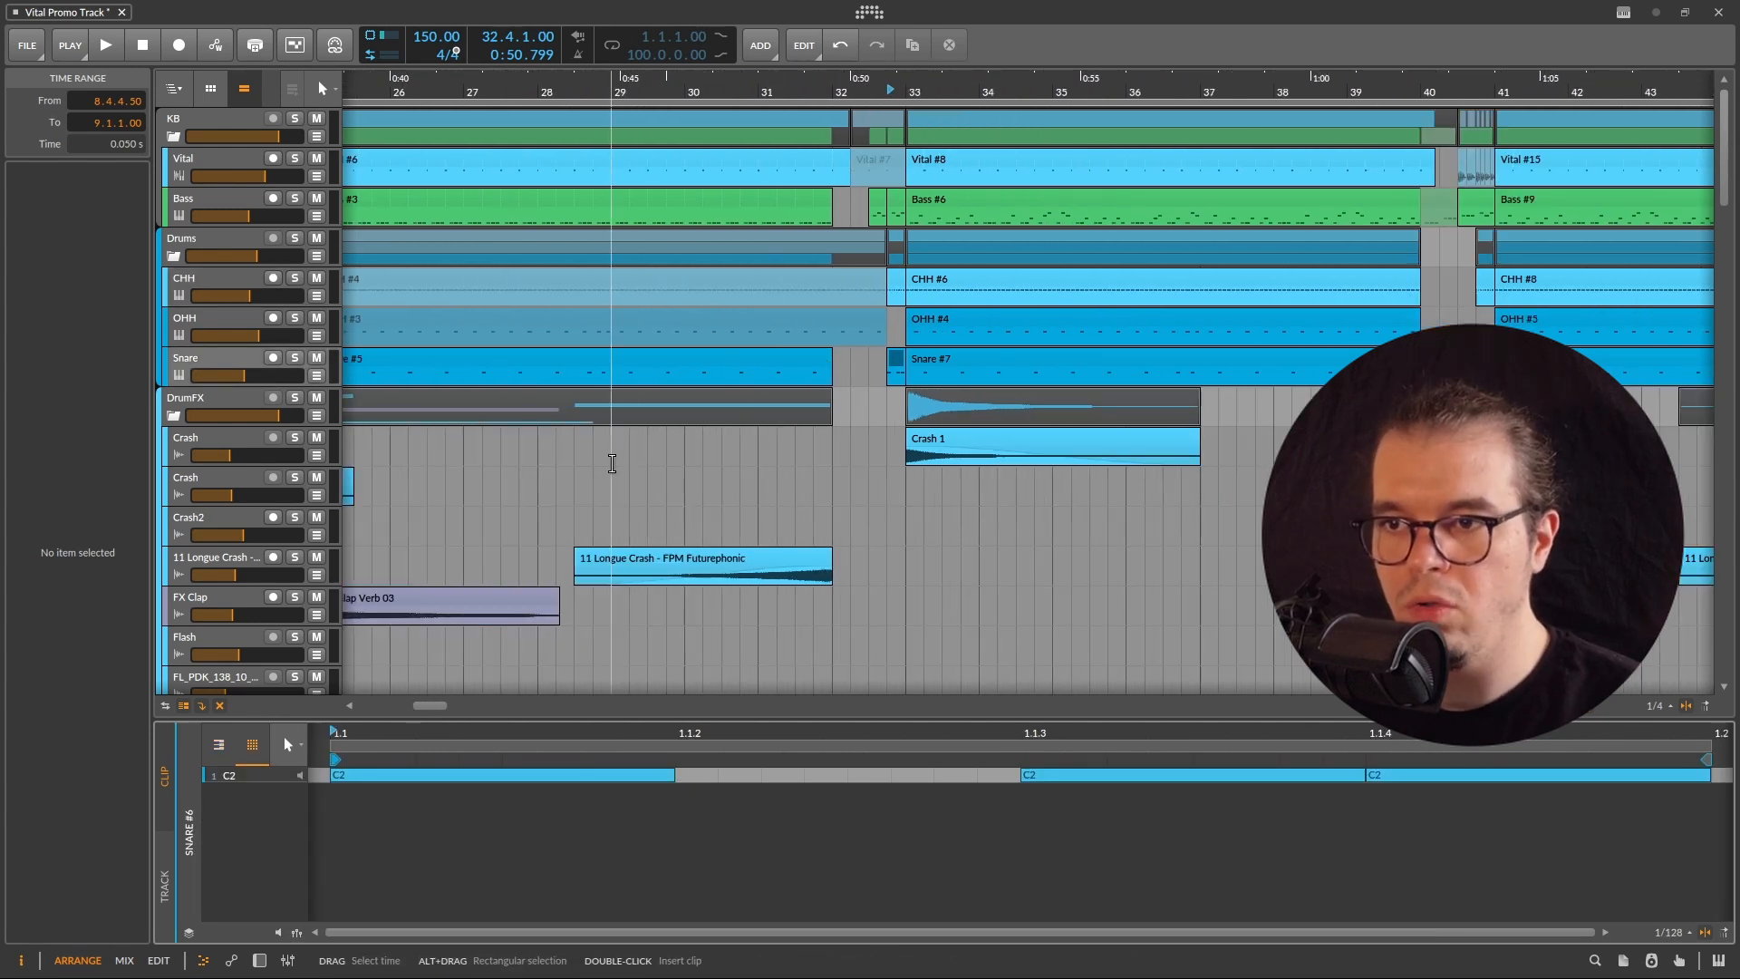
pyautogui.press('space')
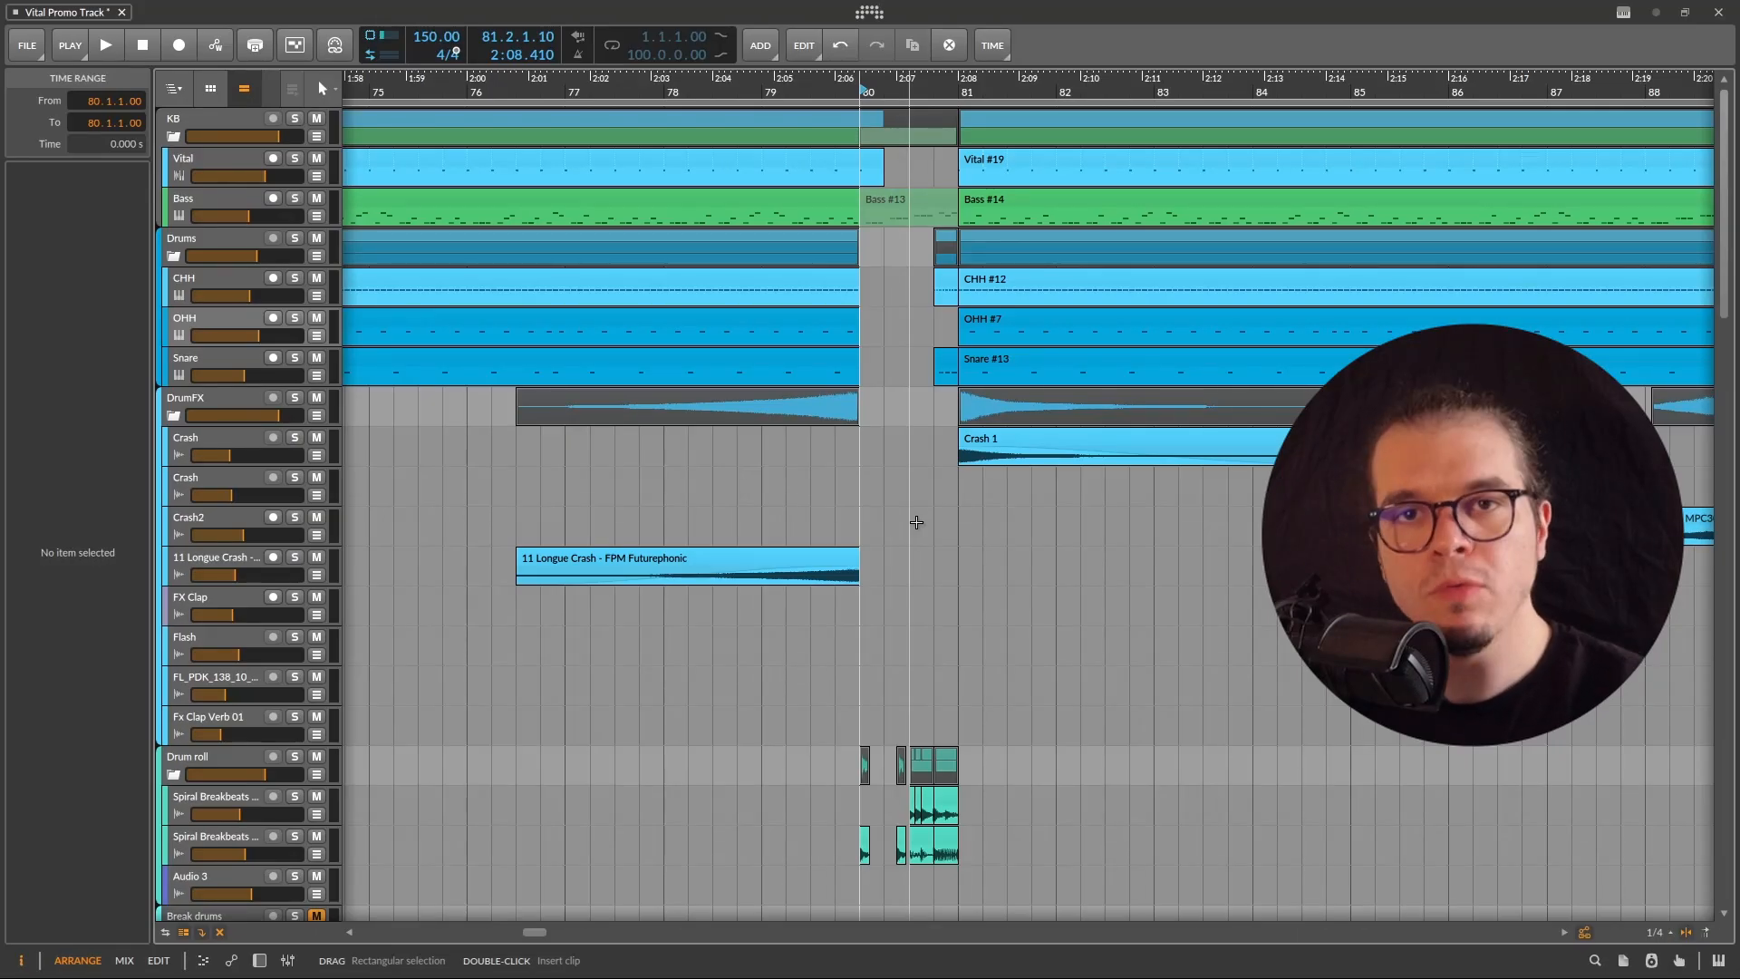
# - Examine the crash, drum roll, SFX and lead clips that make up the break at bar 80
pyautogui.scroll(-10, 925, 453)
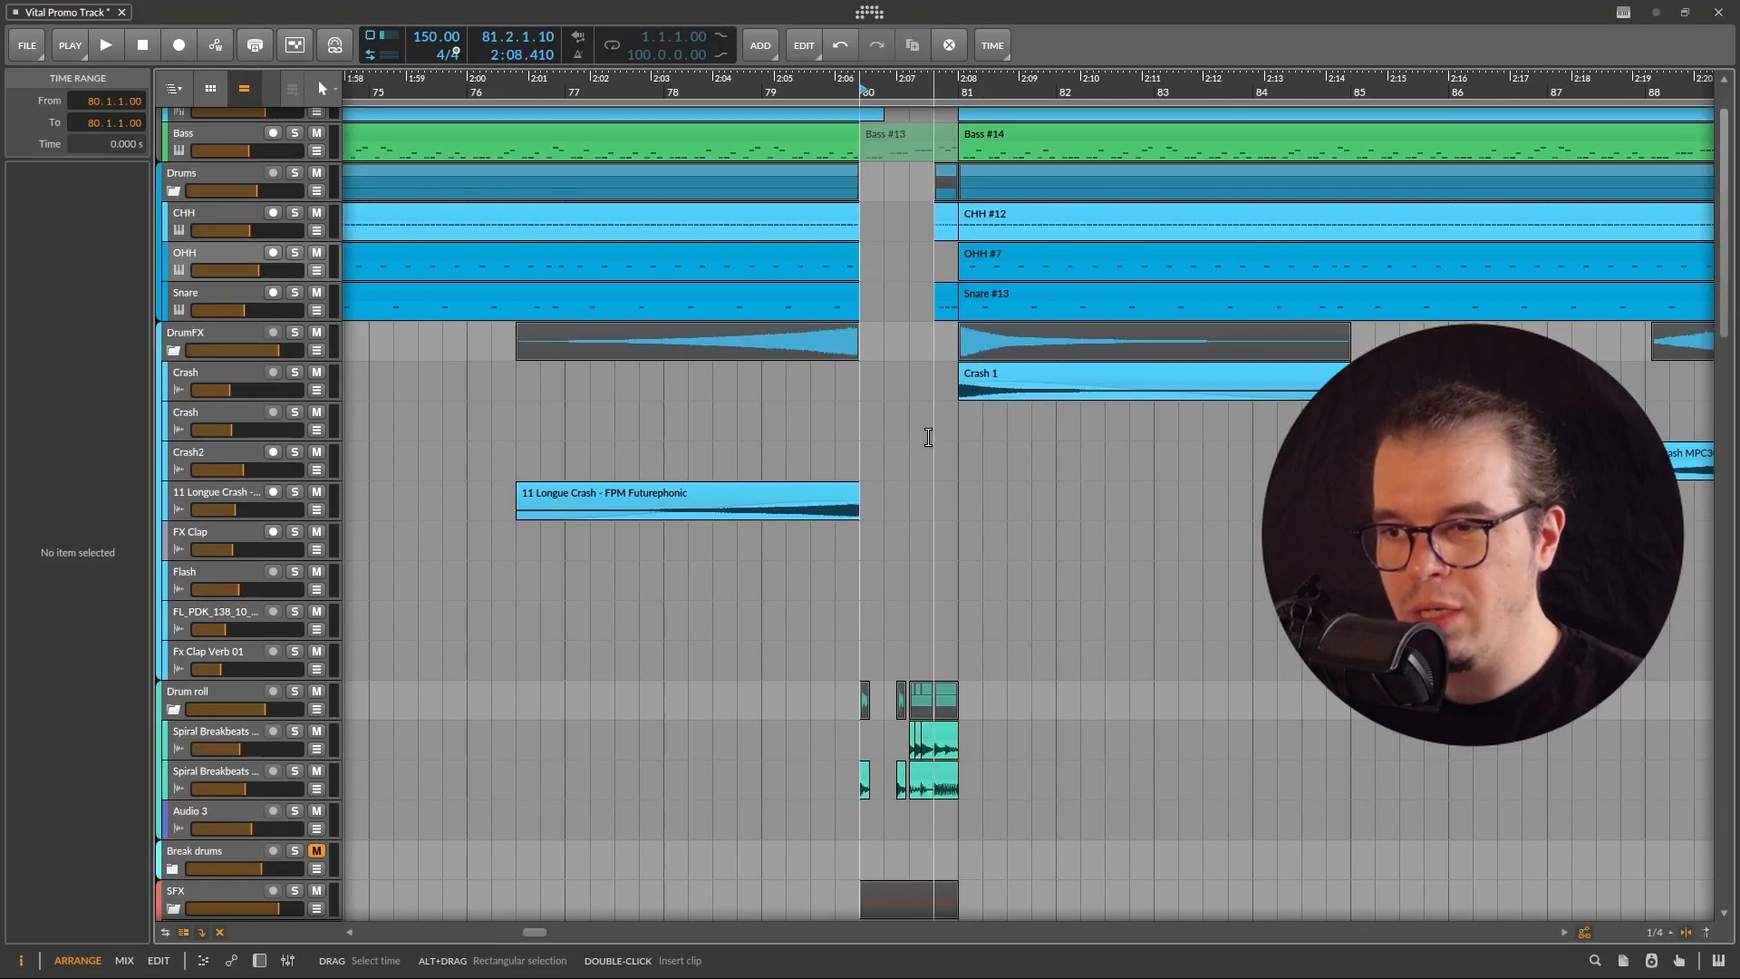
pyautogui.scroll(7, 1015, 272)
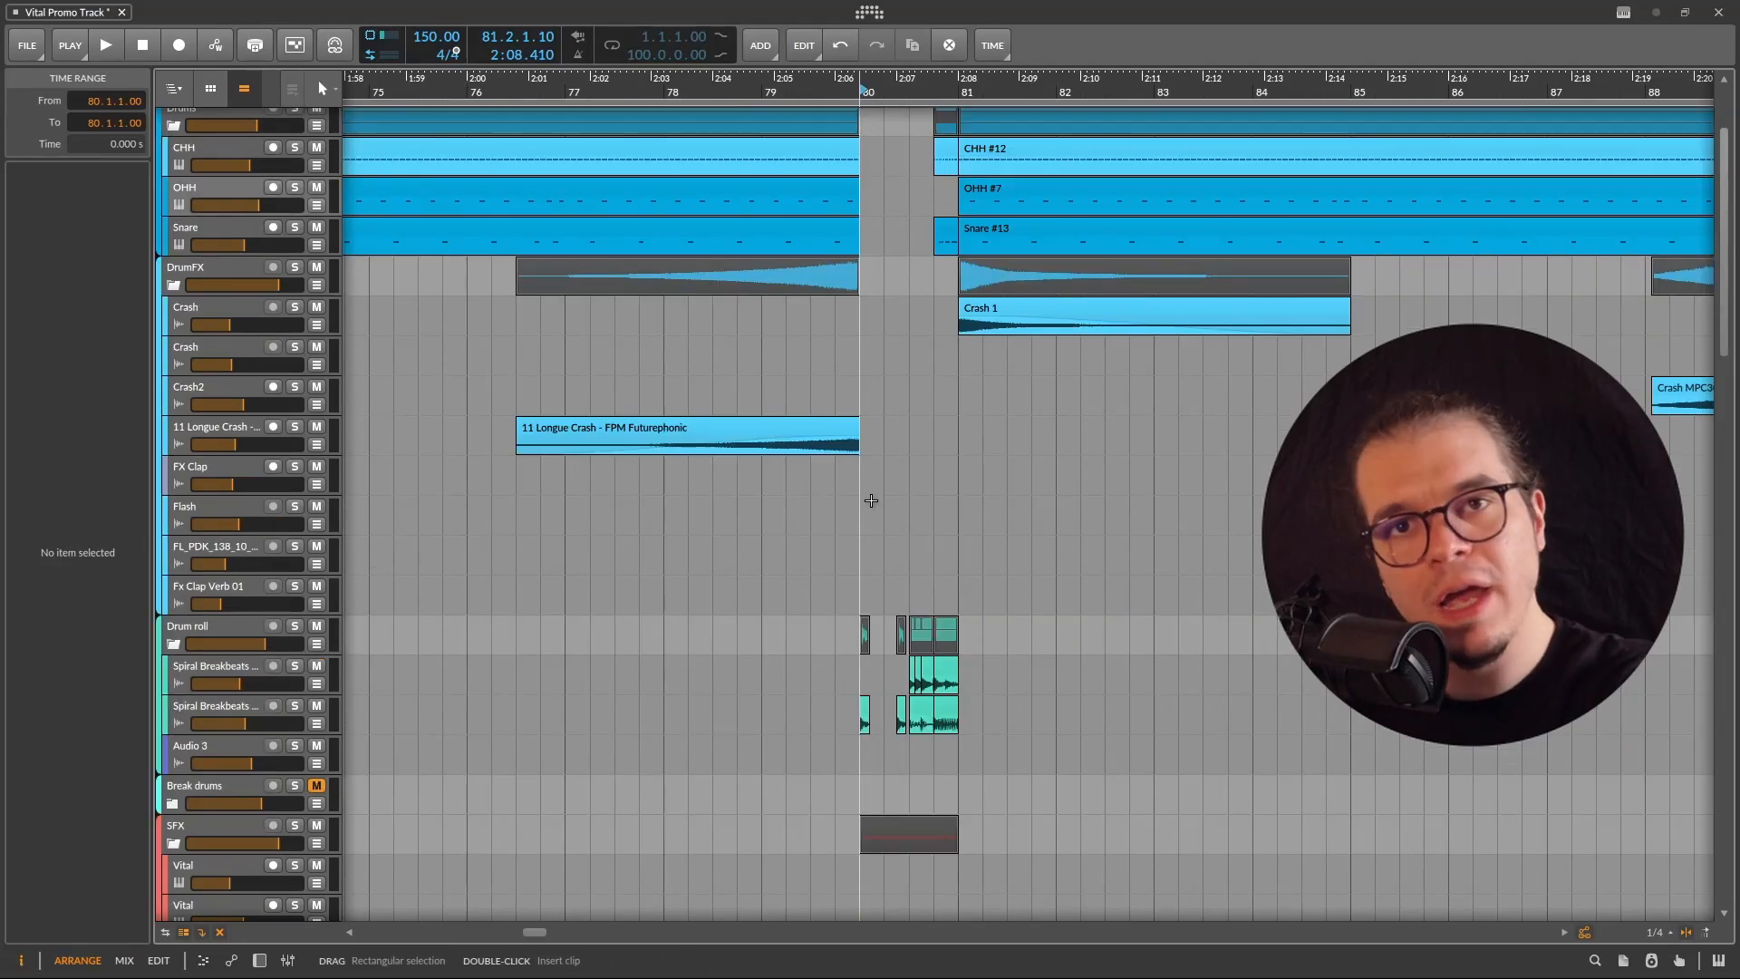
pyautogui.scroll(-2, 810, 463)
pyautogui.scroll(-6, 810, 463)
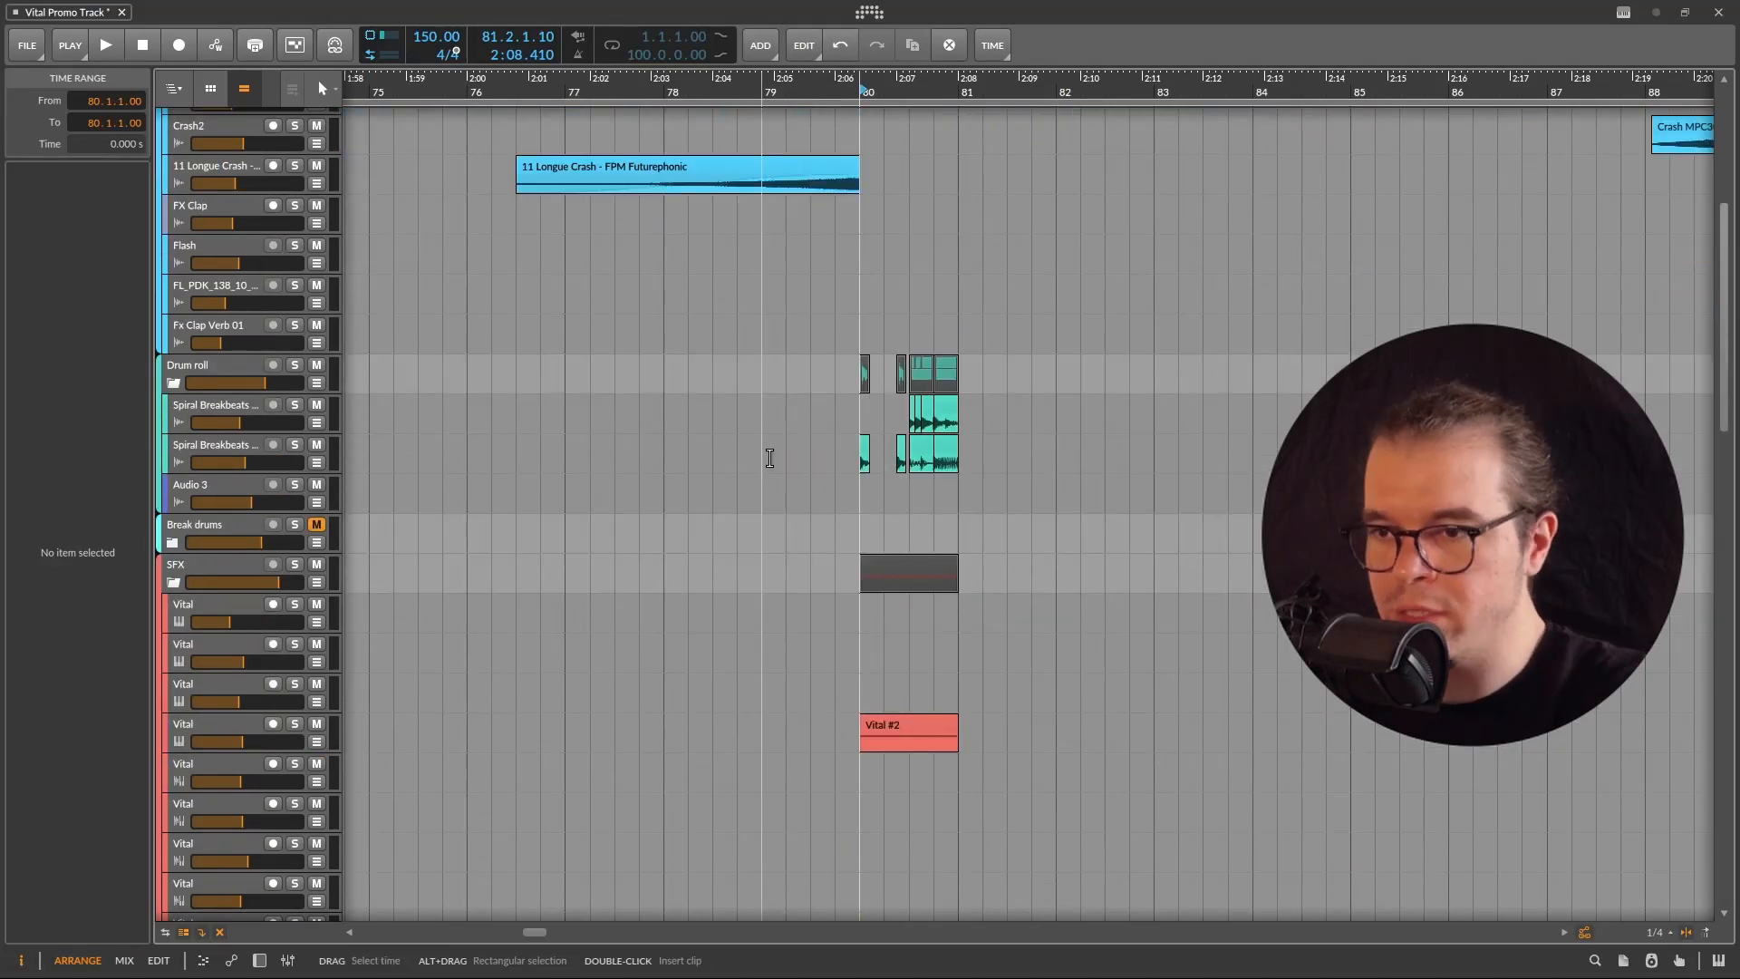
pyautogui.scroll(-4, 748, 489)
pyautogui.scroll(-12, 906, 607)
pyautogui.scroll(-12, 925, 598)
pyautogui.scroll(14, 909, 548)
pyautogui.scroll(4, 950, 252)
pyautogui.scroll(4, 397, 389)
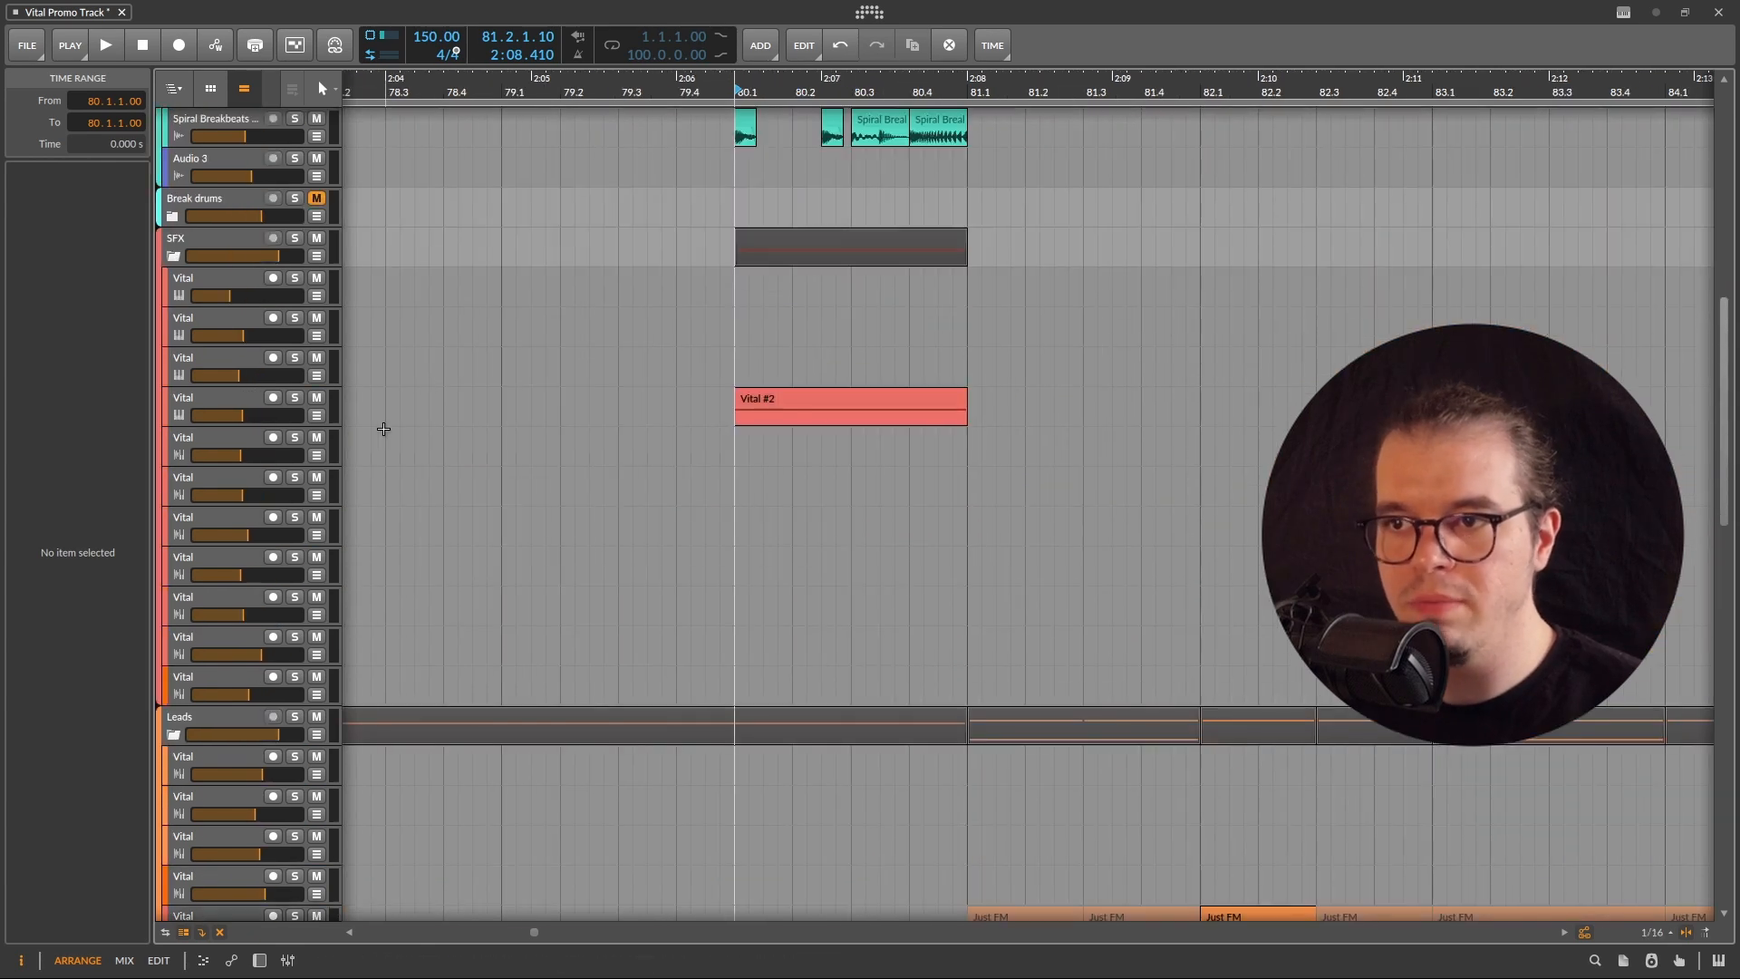
# - Solo the SFX track holding the Vital #2 clip, play it from bar 80, and turn its solo off
pyautogui.click(295, 399)
pyautogui.press('space')
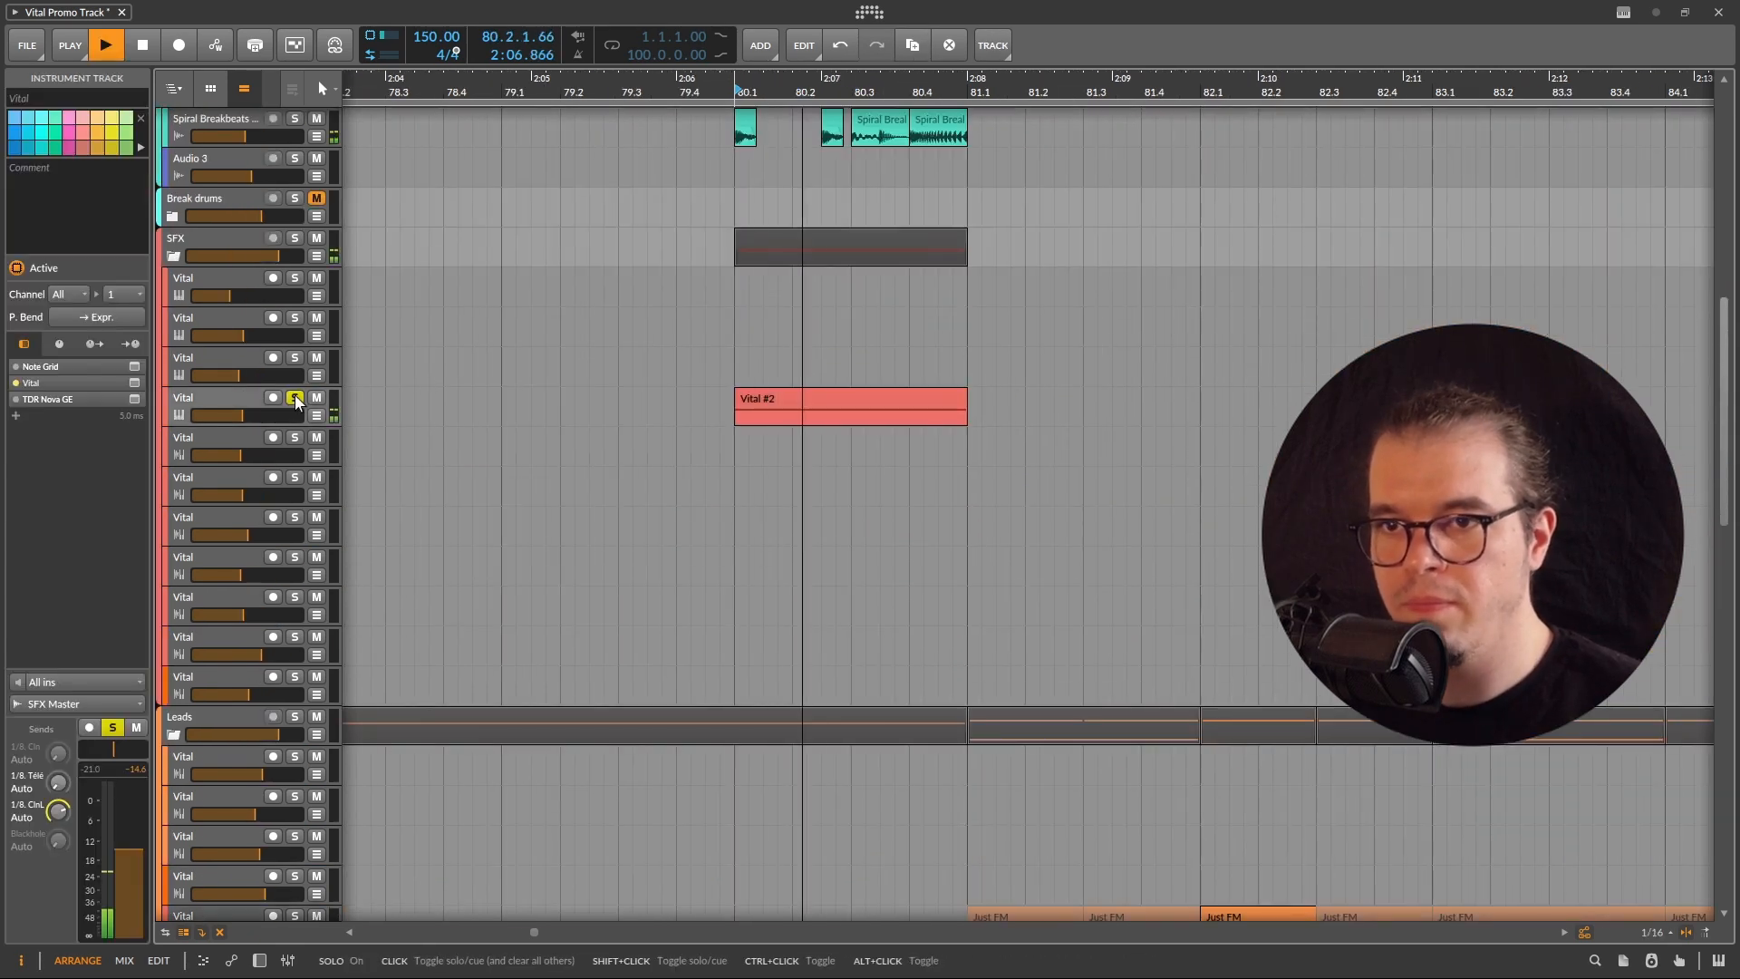
pyautogui.press('space')
pyautogui.click(295, 398)
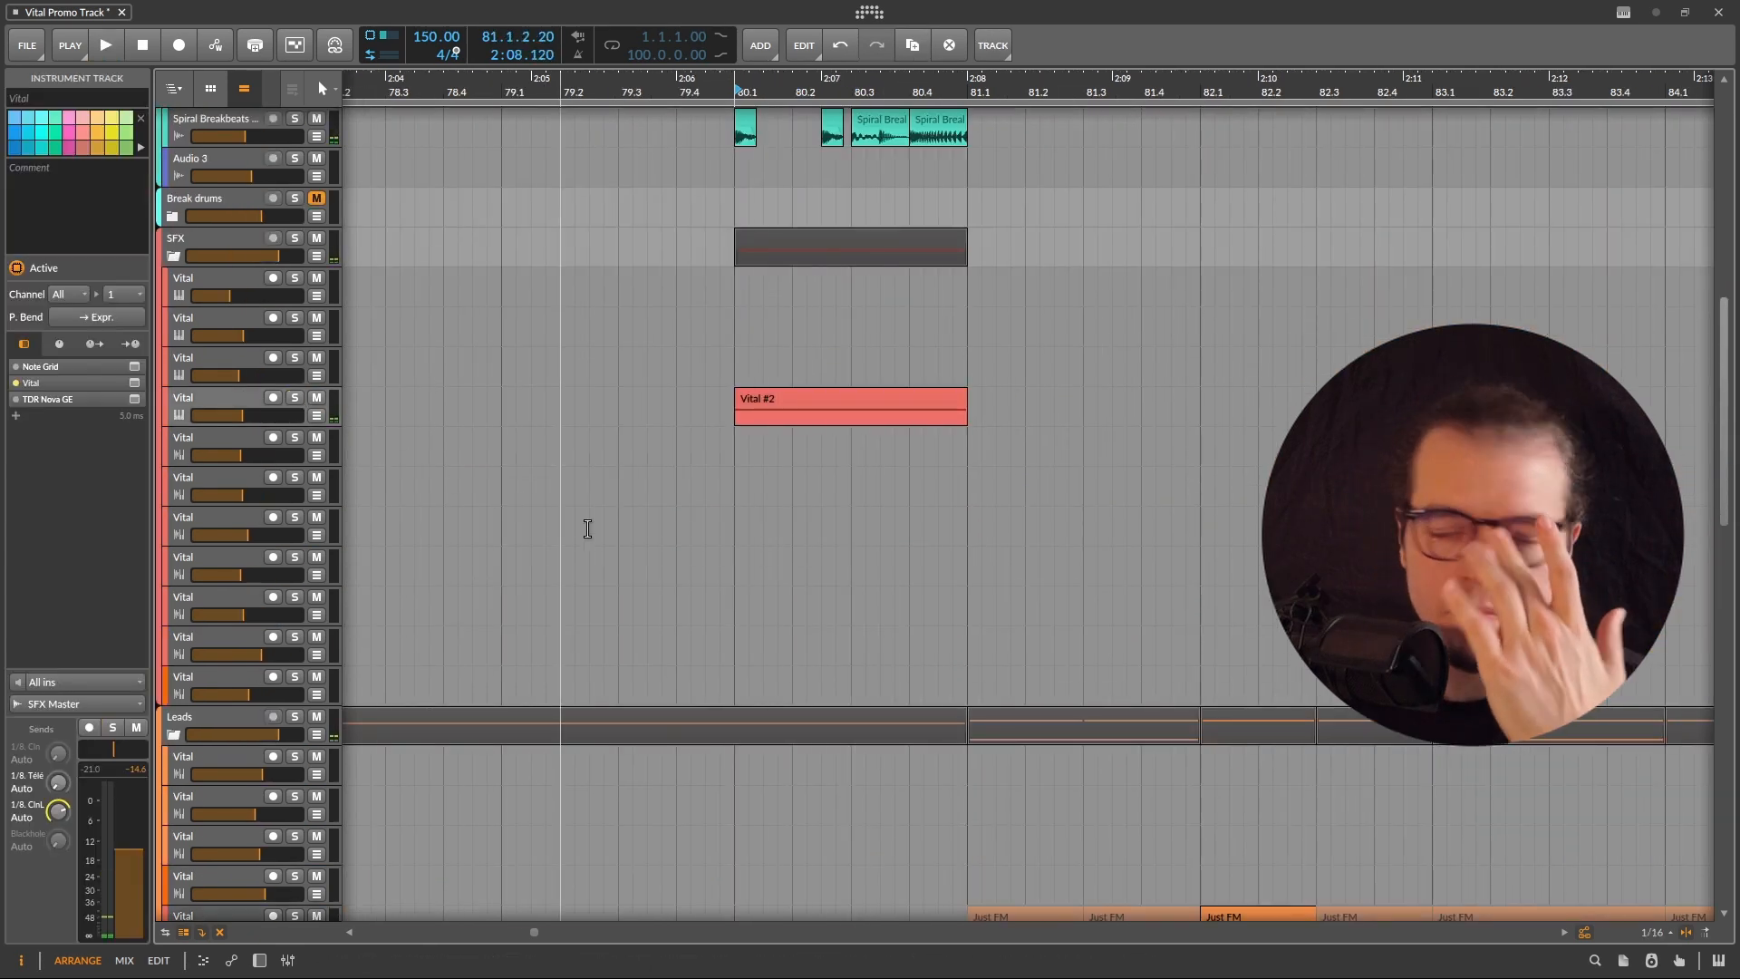
# - Play the Drum roll group's Spiral Breakbeats clips soloed from bar 80, and turn the group's solo off
pyautogui.scroll(5, 862, 571)
pyautogui.scroll(2, 829, 590)
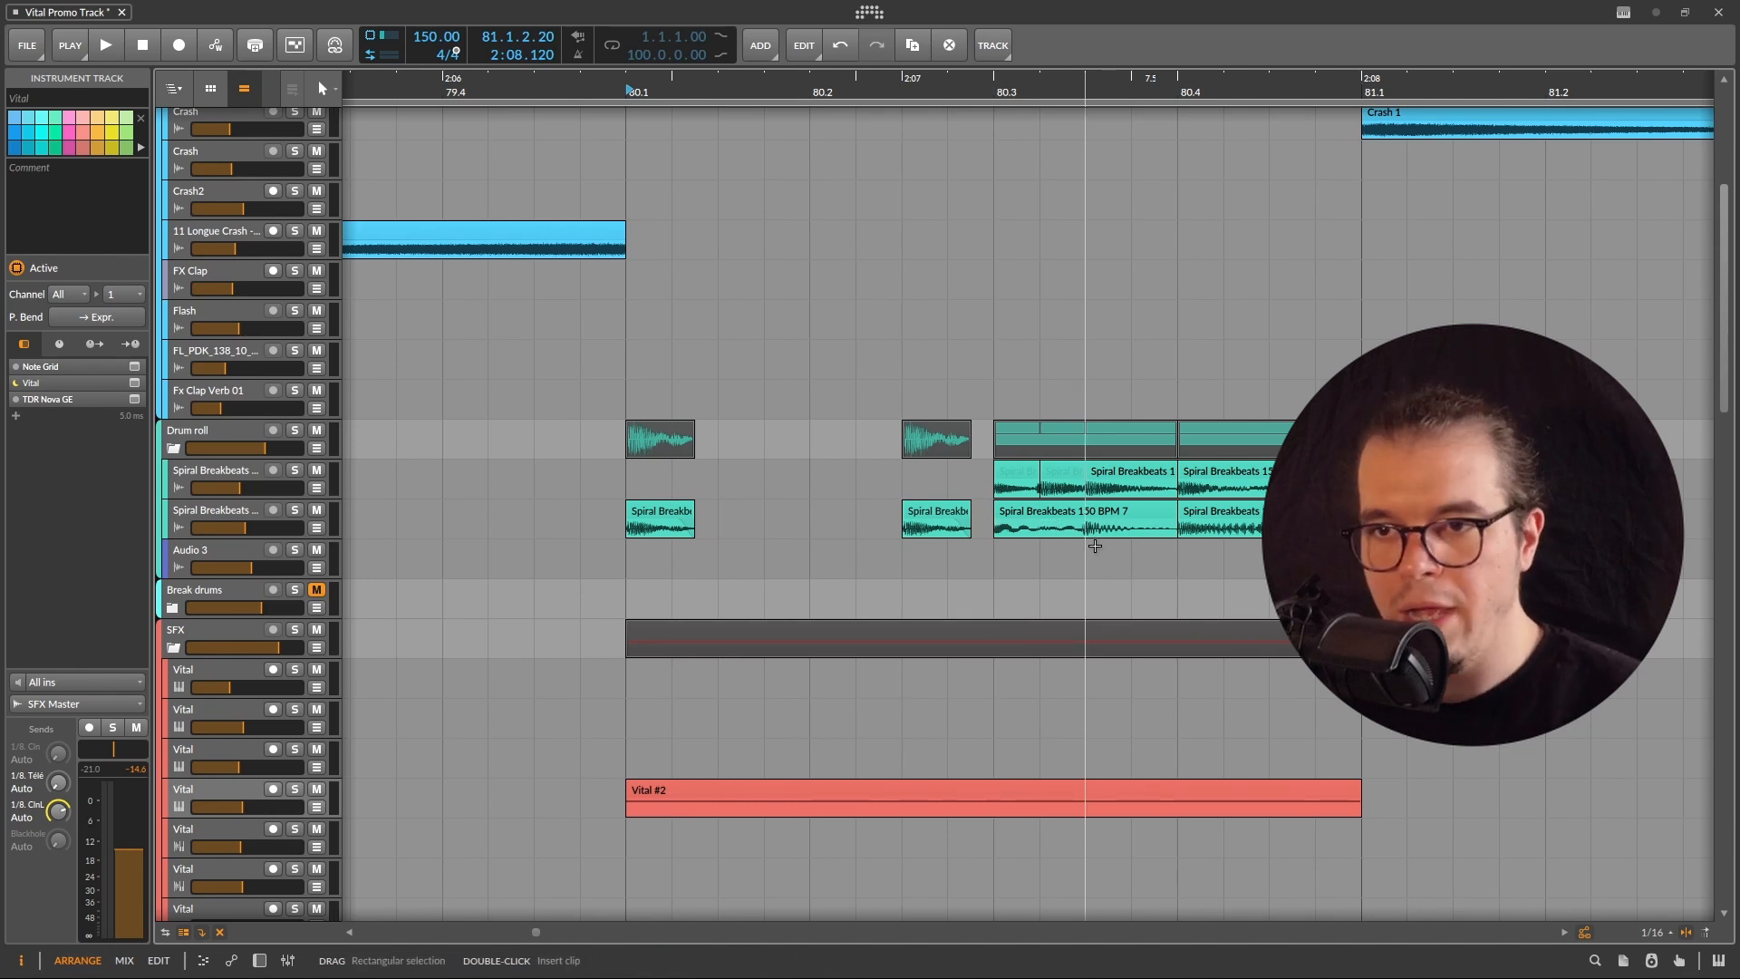
pyautogui.scroll(-2, 736, 505)
pyautogui.scroll(2, 716, 501)
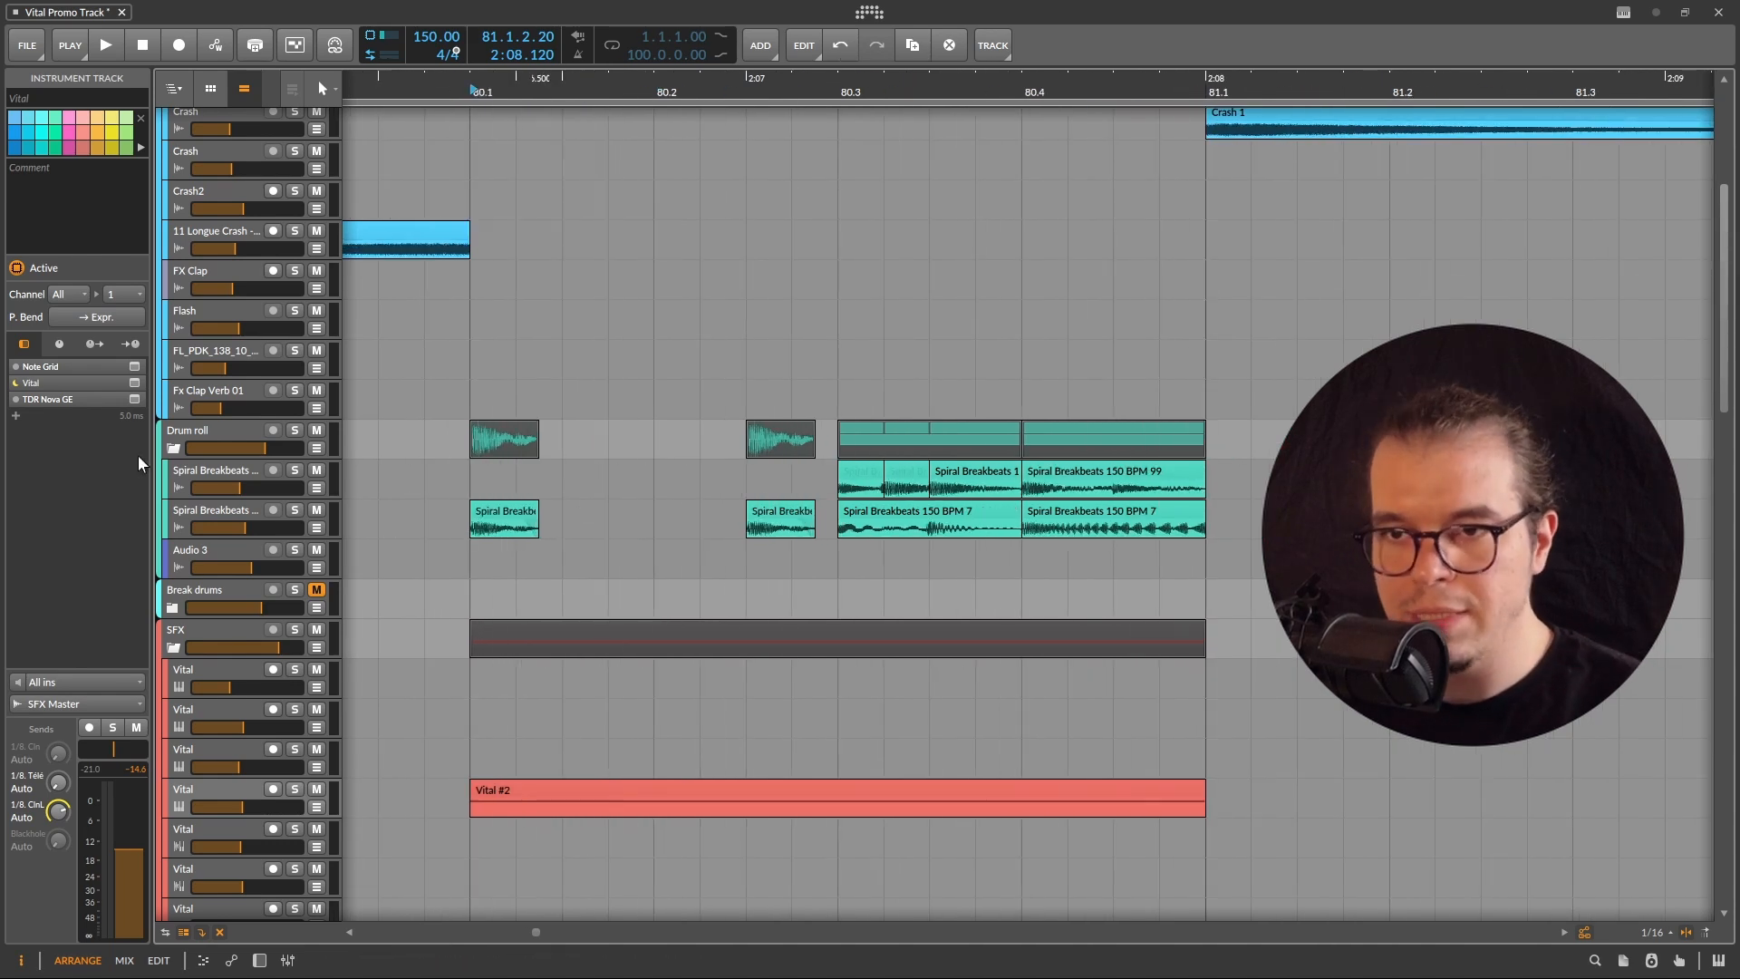
pyautogui.click(295, 429)
pyautogui.click(495, 512)
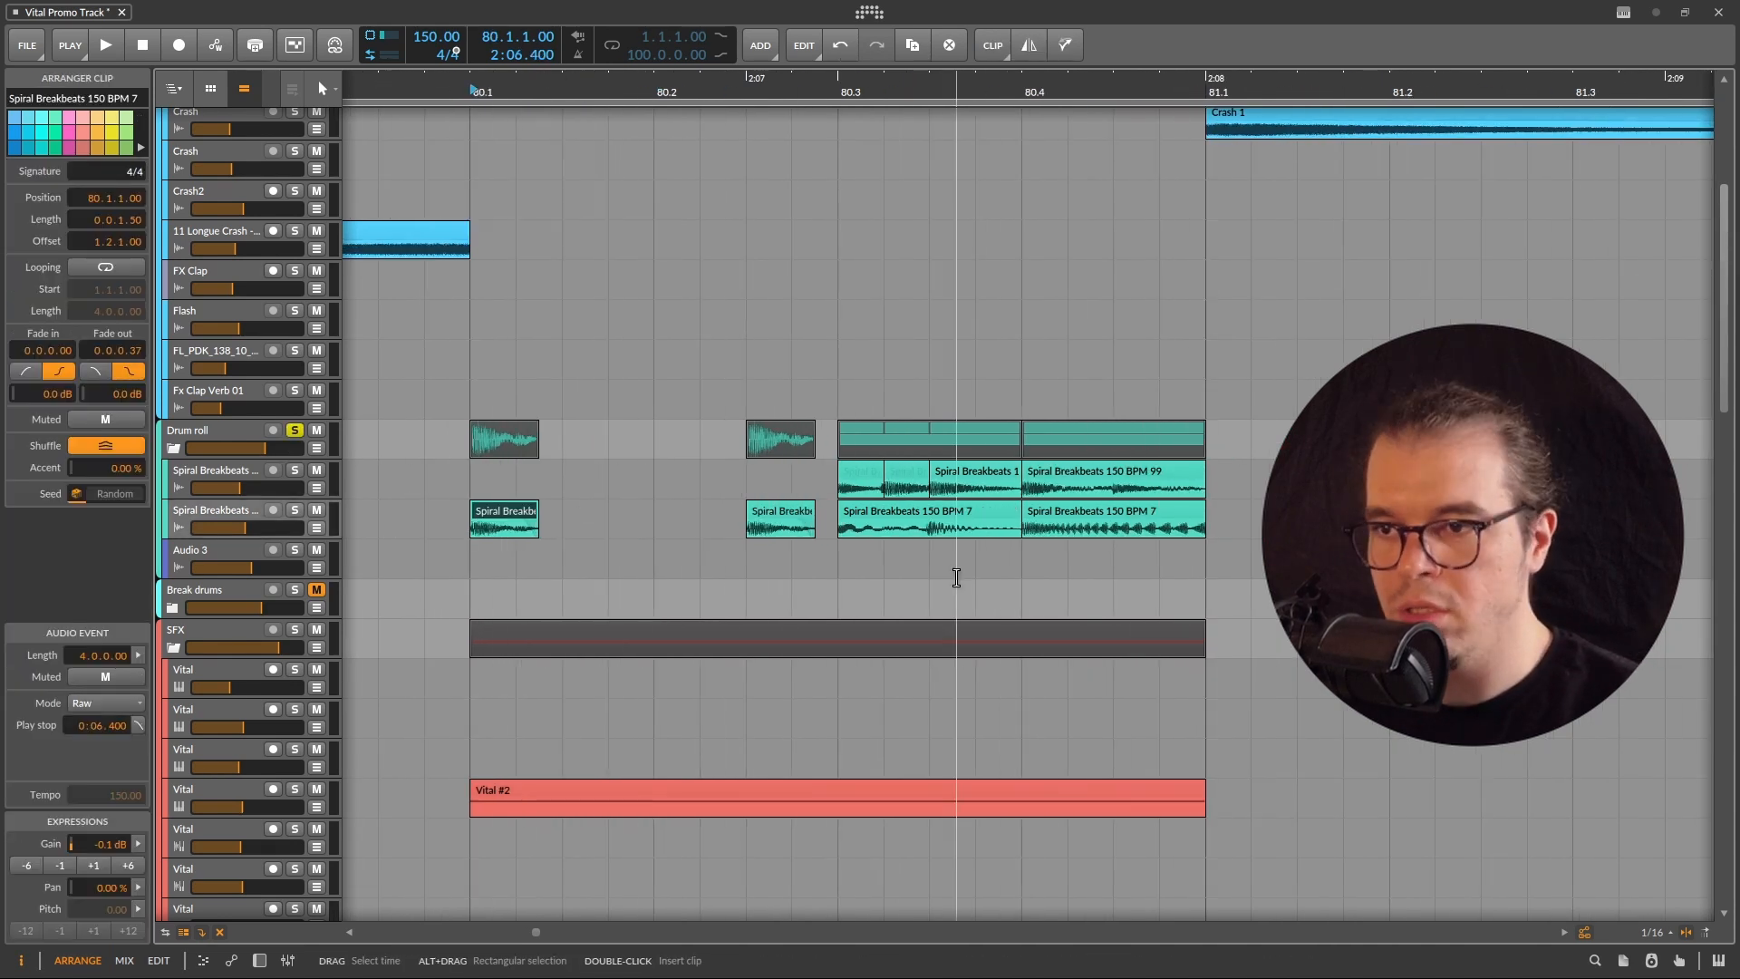
pyautogui.press('space')
pyautogui.press('space')
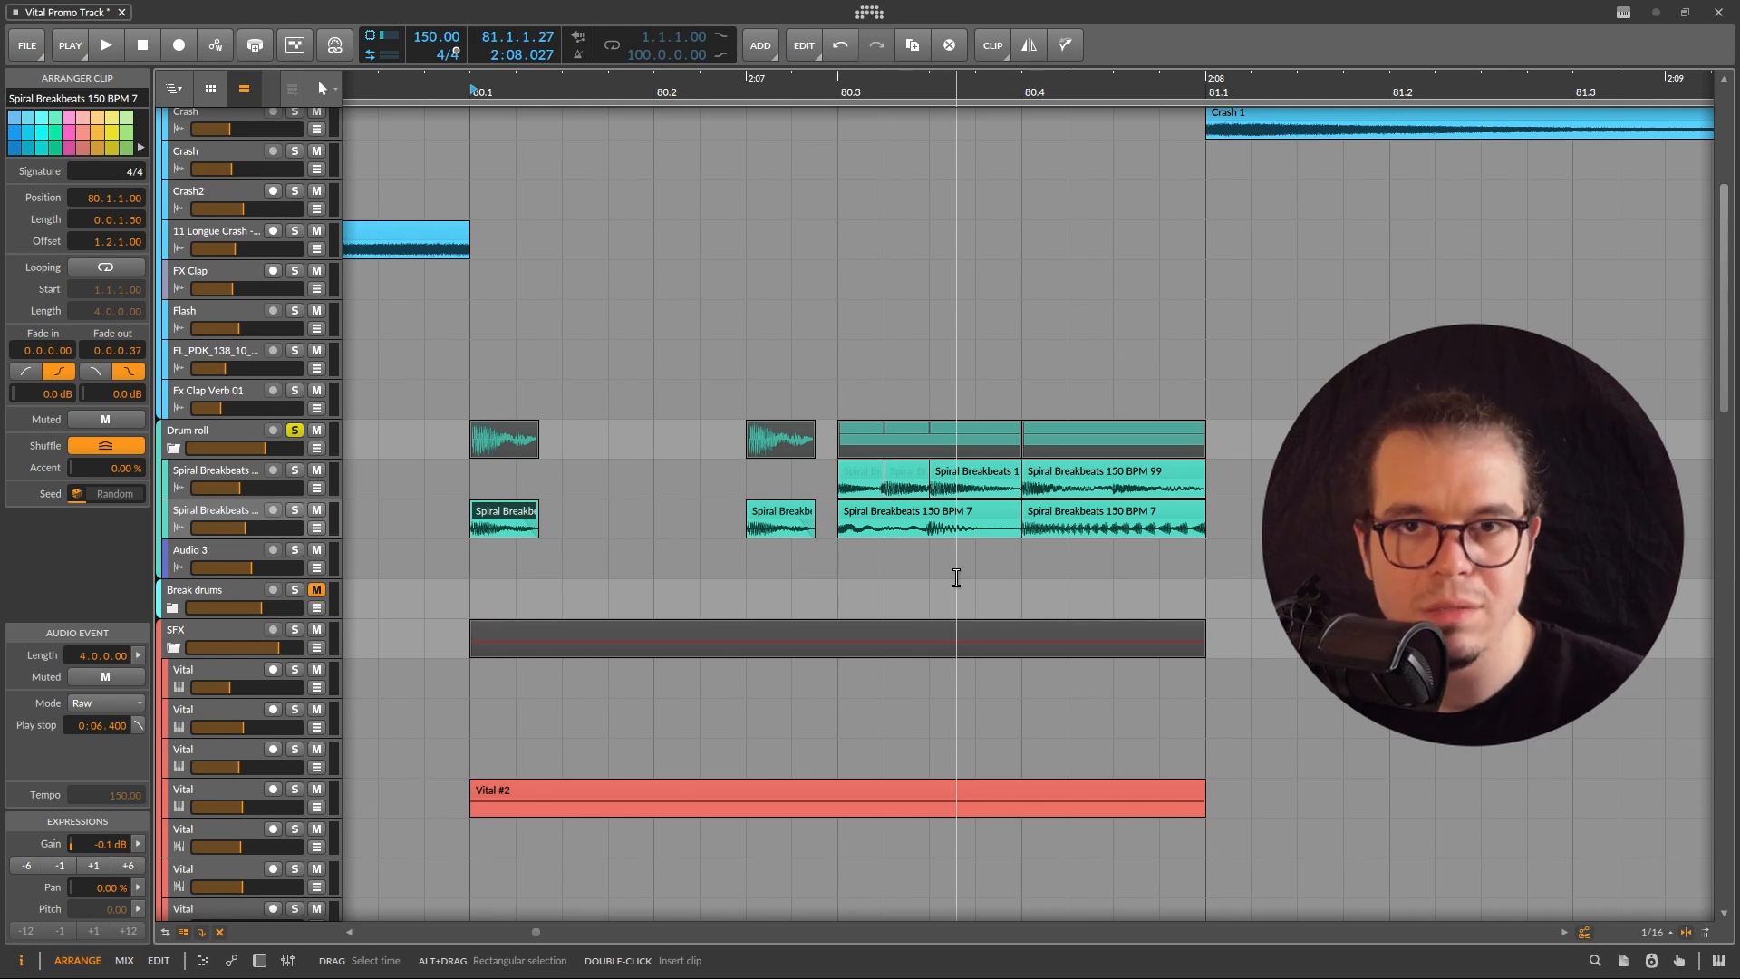
pyautogui.scroll(-6, 773, 530)
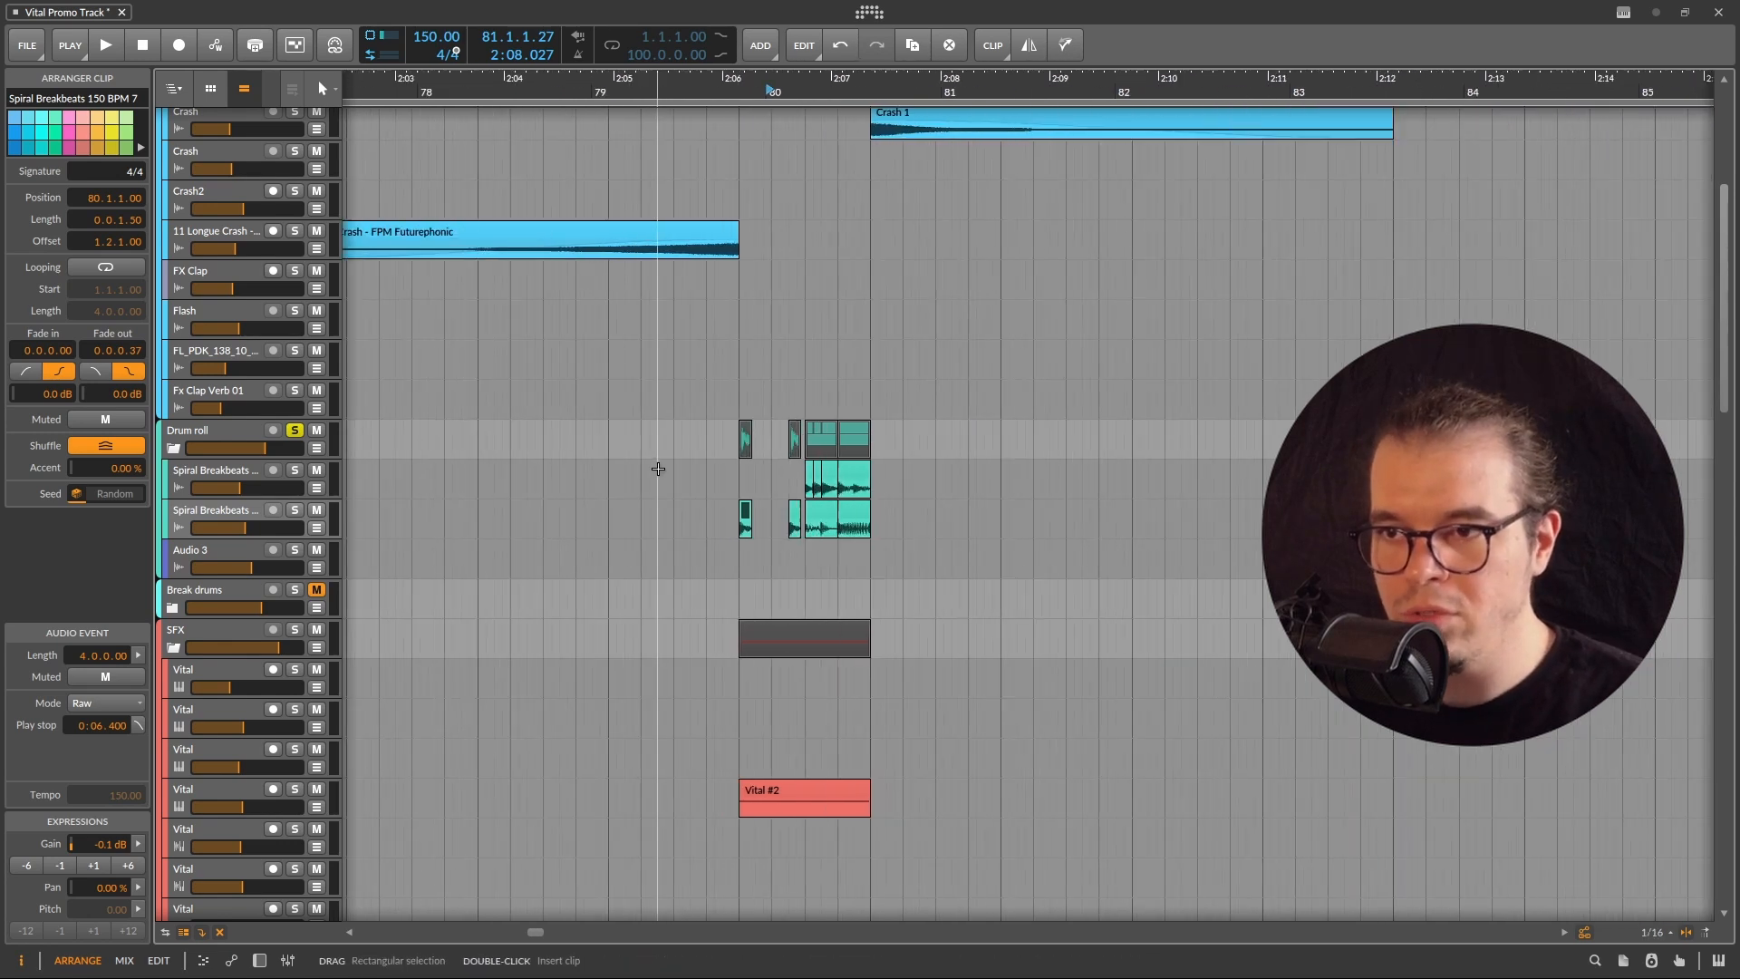
pyautogui.scroll(3, 314, 533)
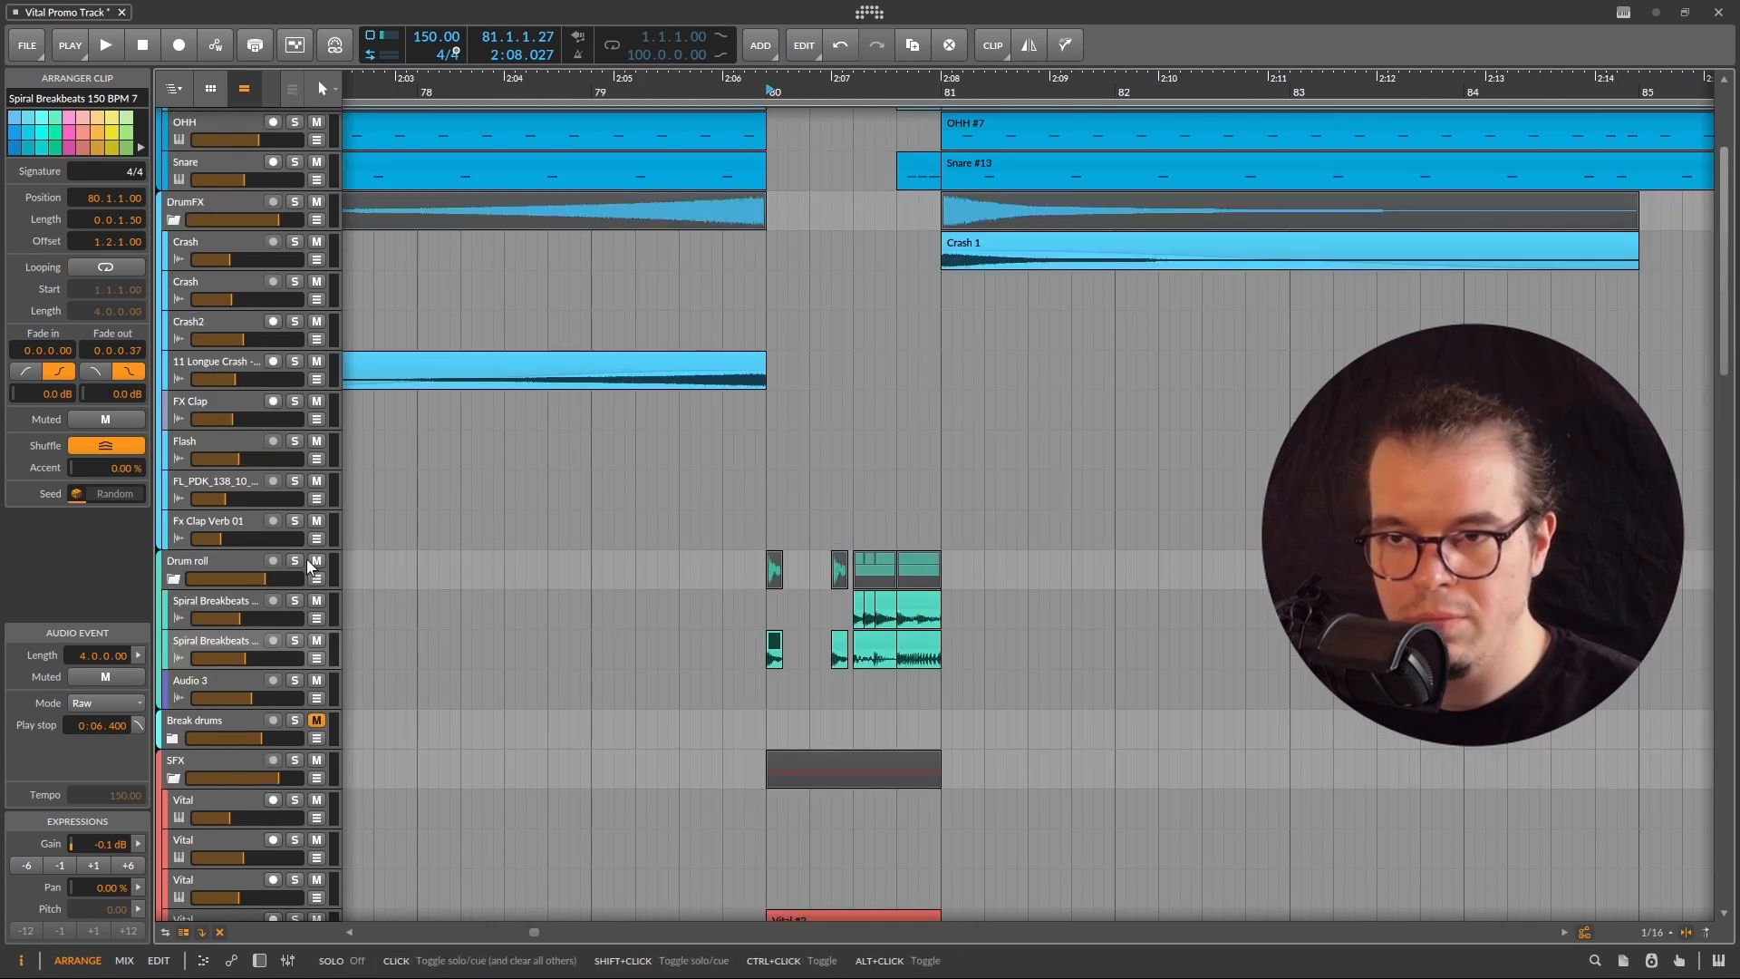
# - Play the full arrangement from bar 76 through the break at bar 80 and into bar 82
pyautogui.click(591, 570)
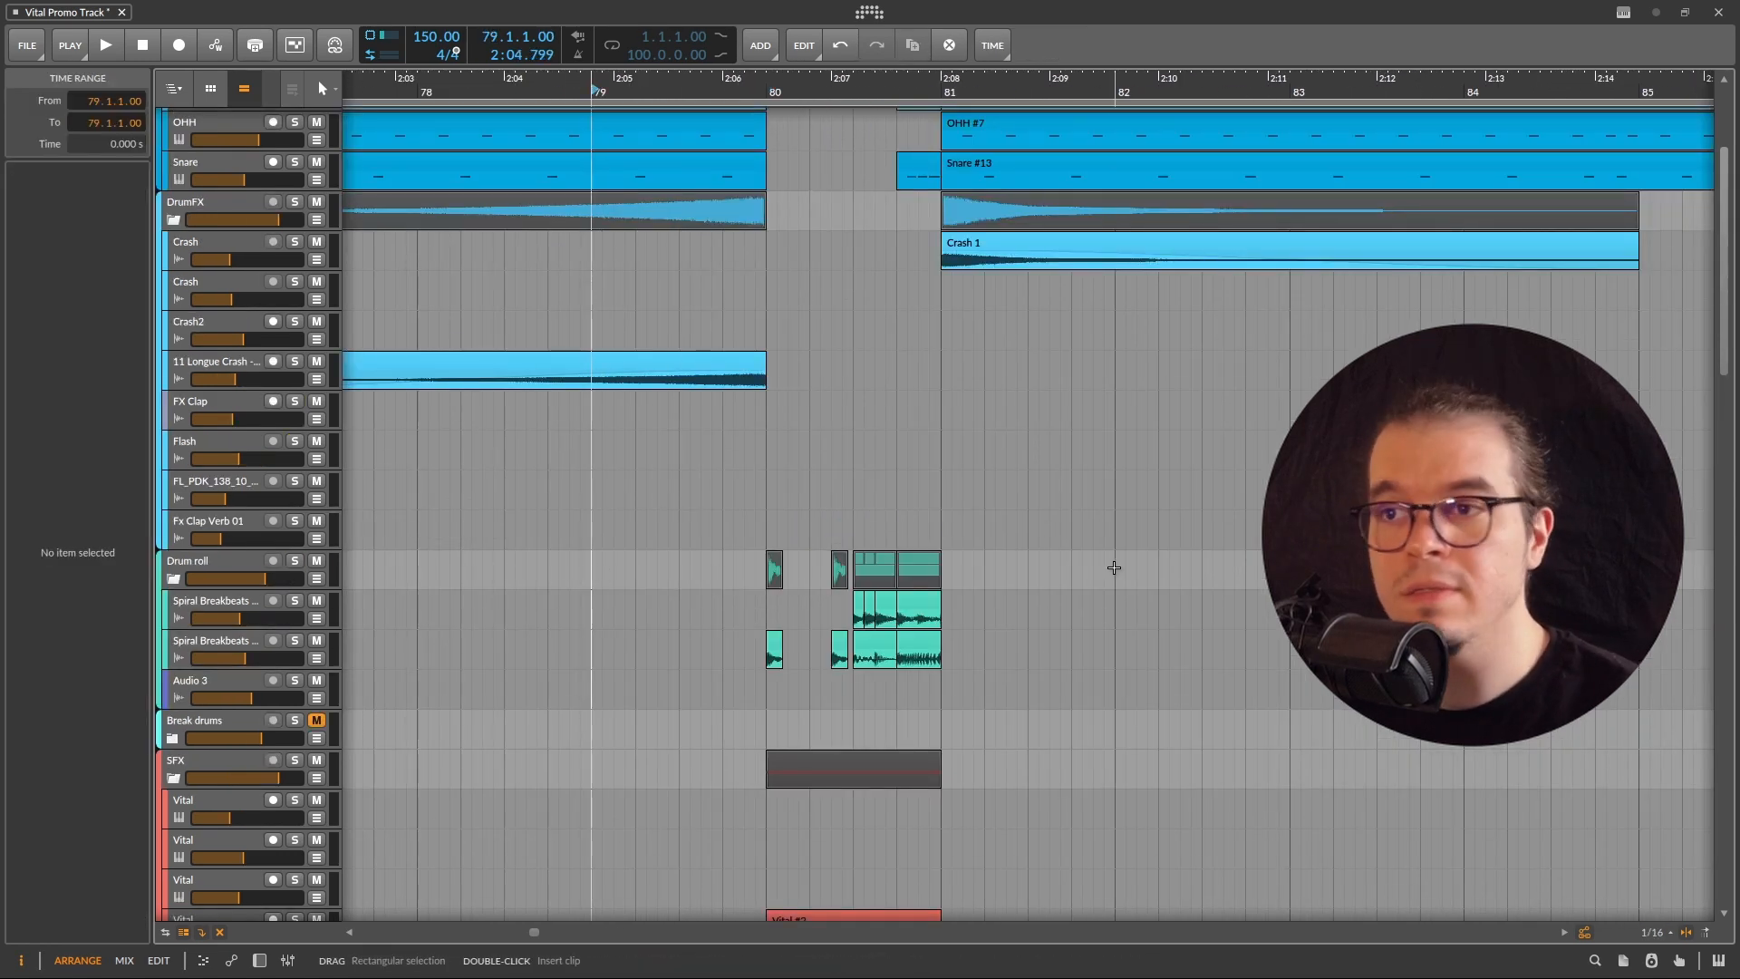
pyautogui.press('space')
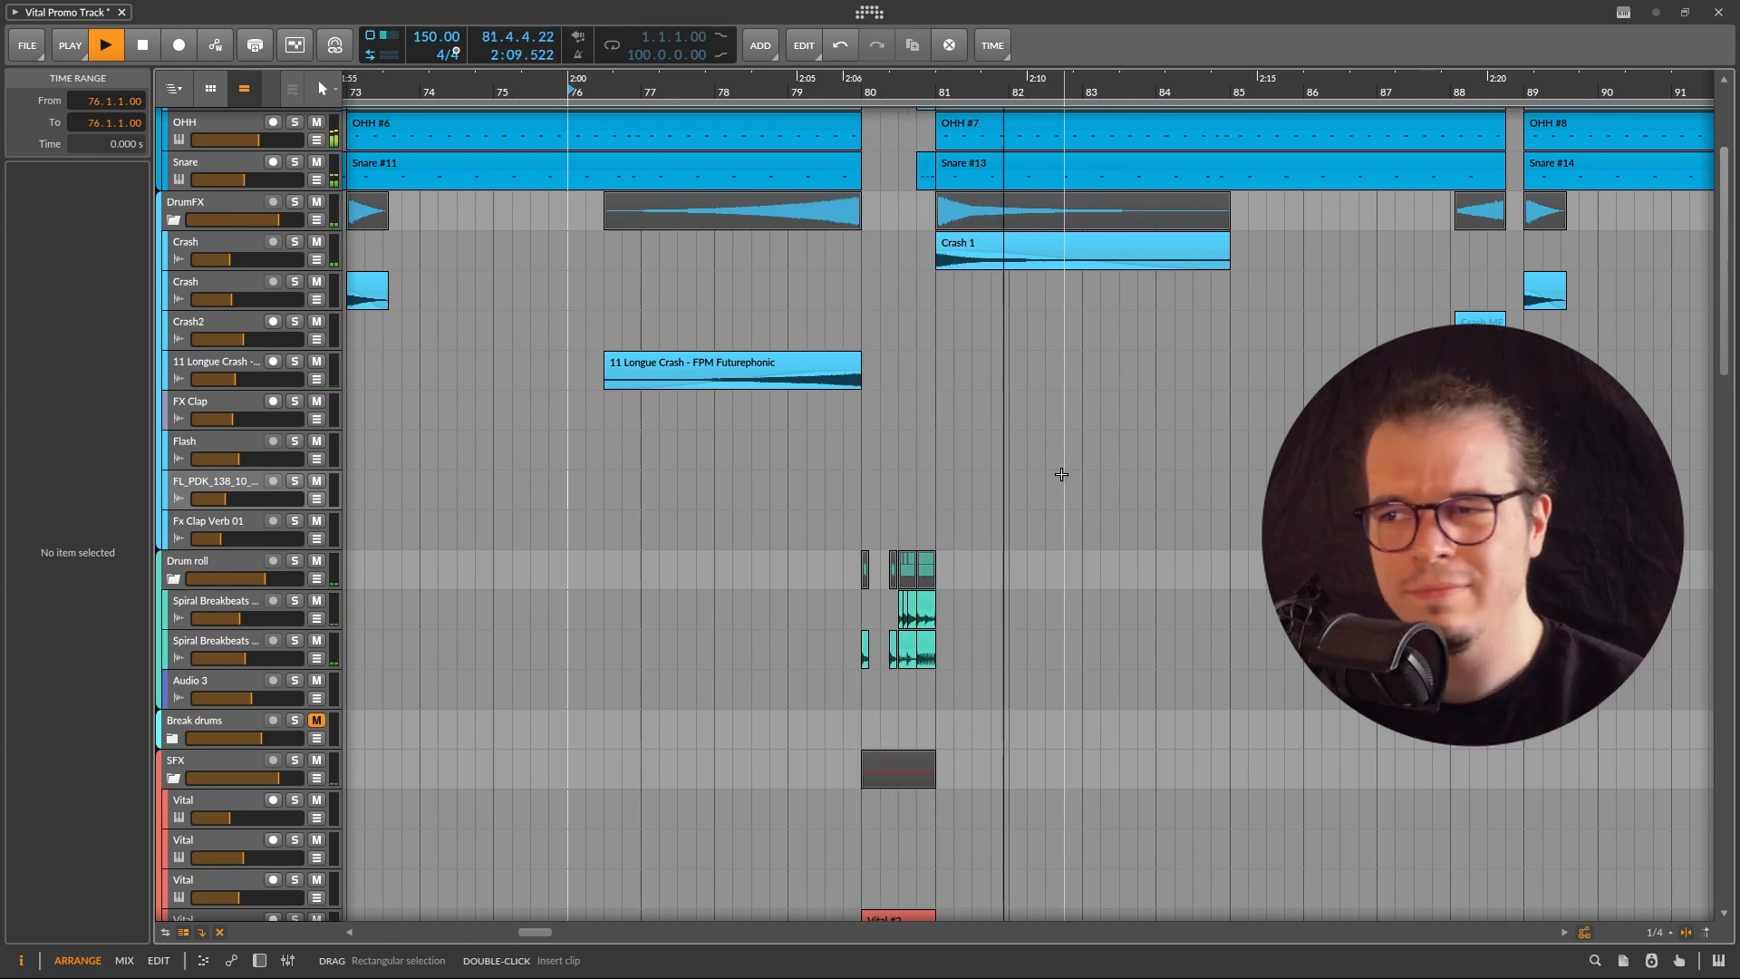
pyautogui.press('space')
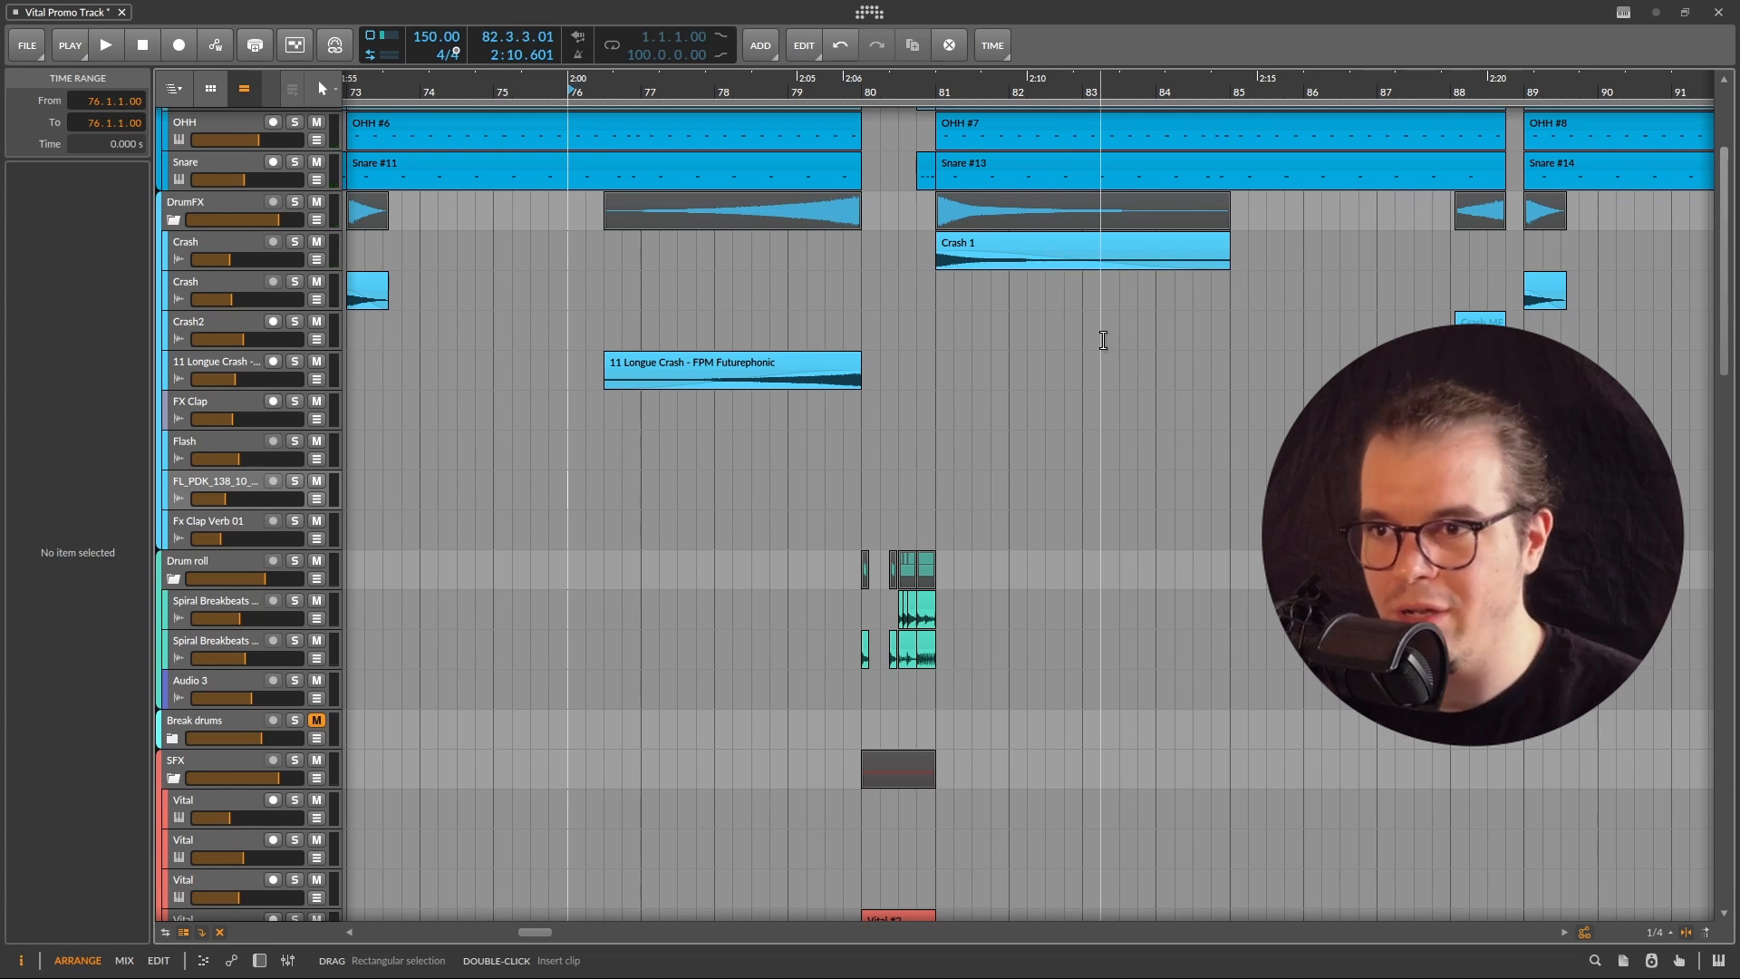
# - Select the 11 Longue Crash clip leading into bar 80 and examine the drum, bass and crash clips around the break
pyautogui.scroll(2, 882, 498)
pyautogui.click(813, 380)
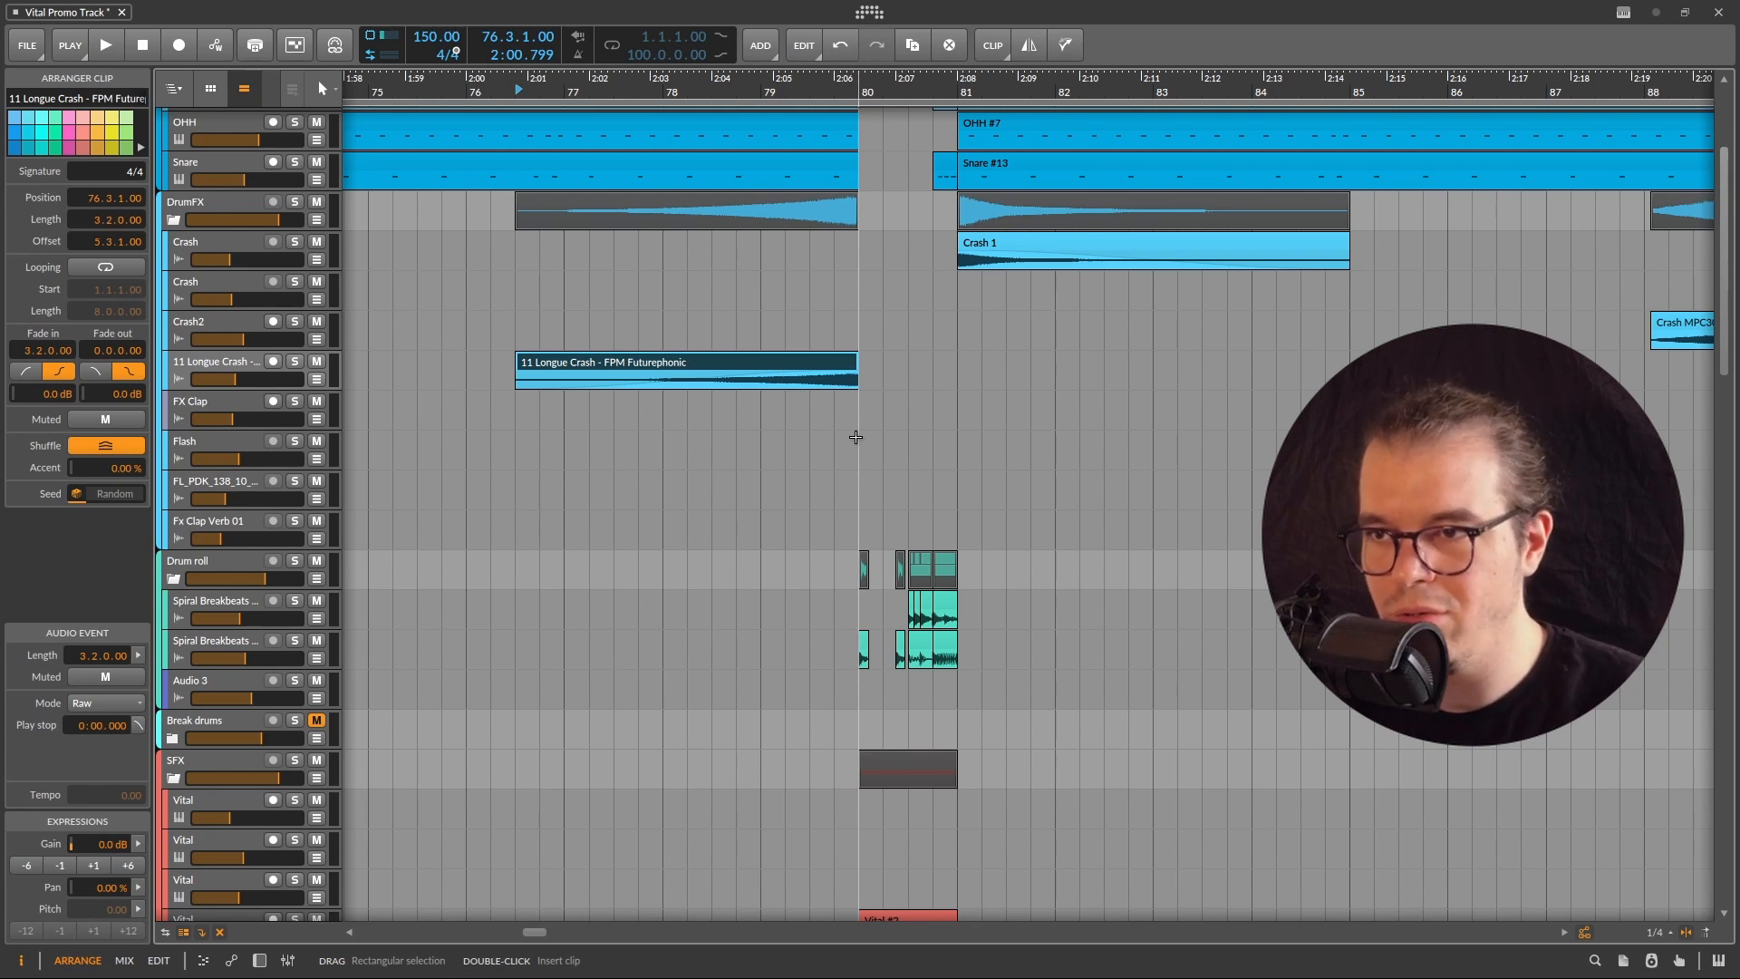
pyautogui.scroll(3, 815, 290)
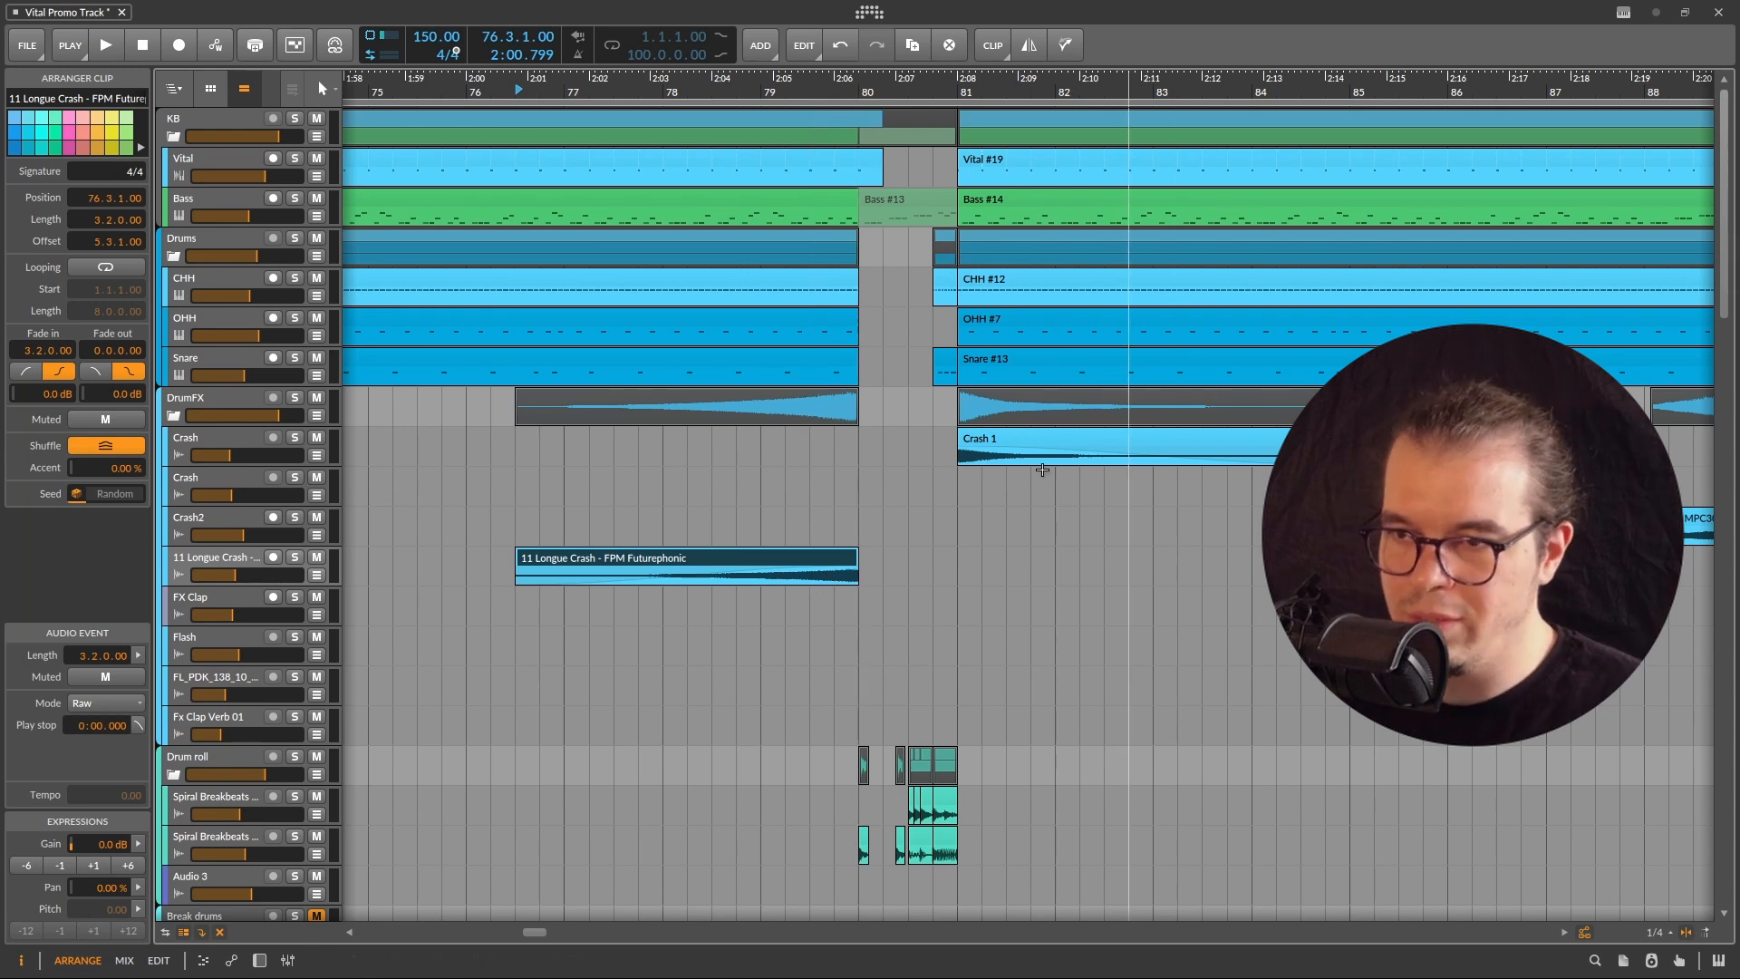
pyautogui.scroll(-2, 870, 688)
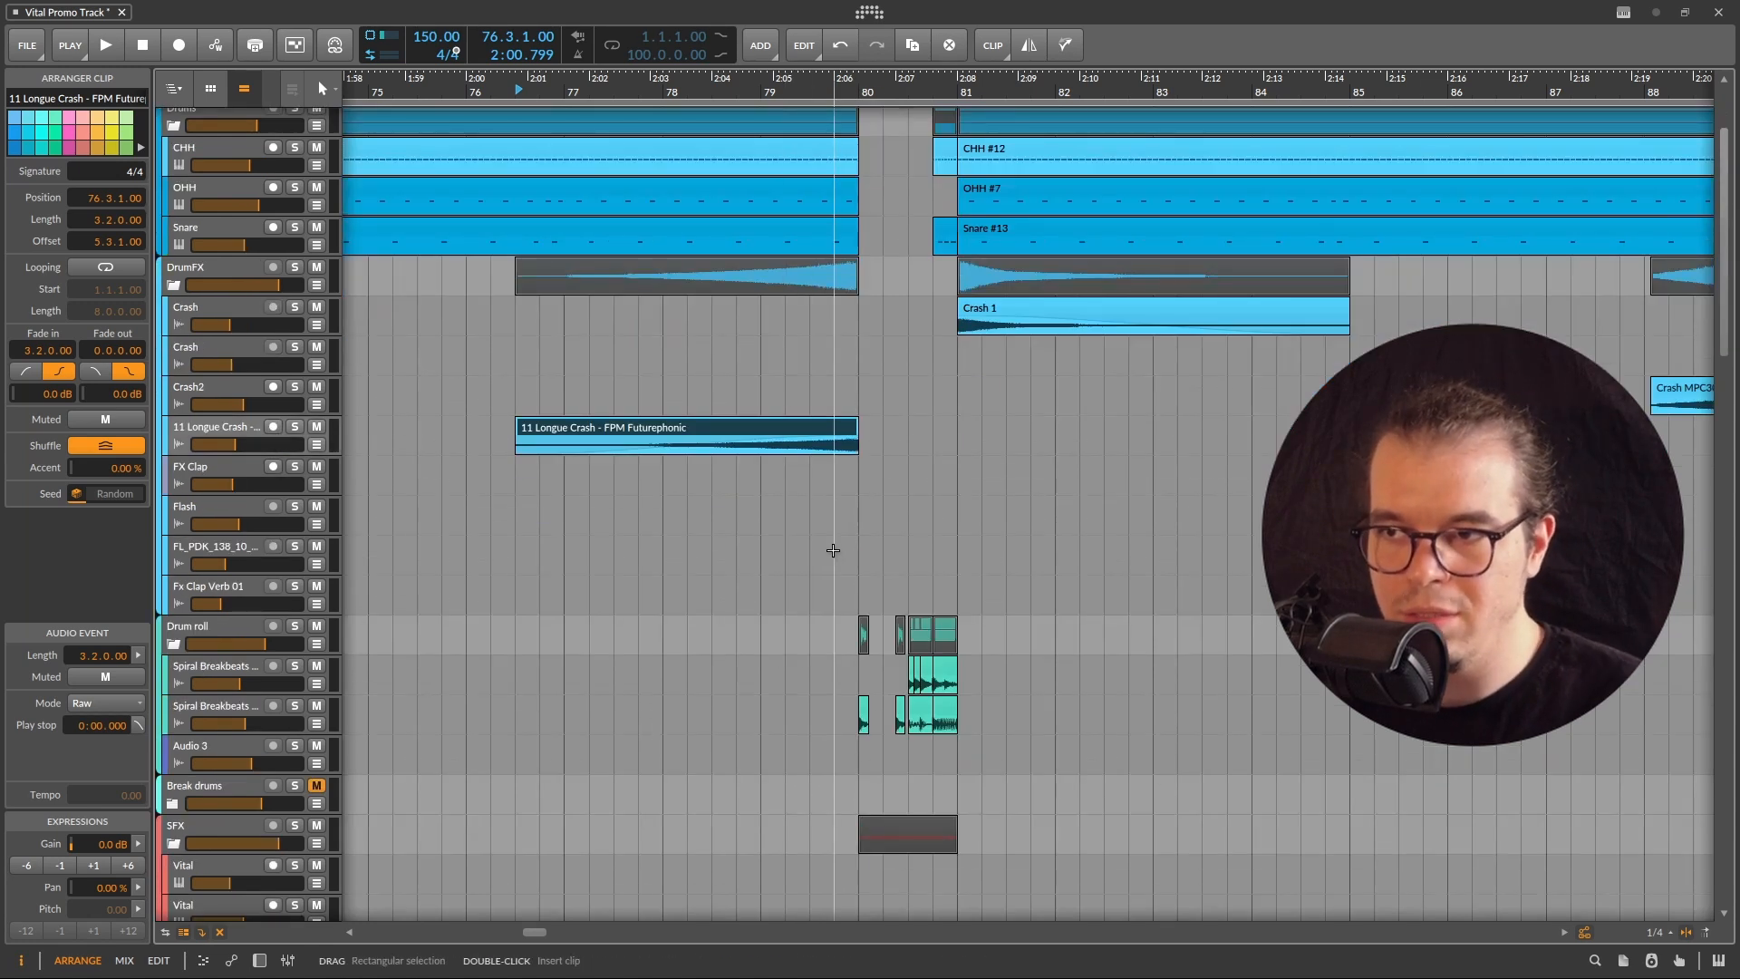